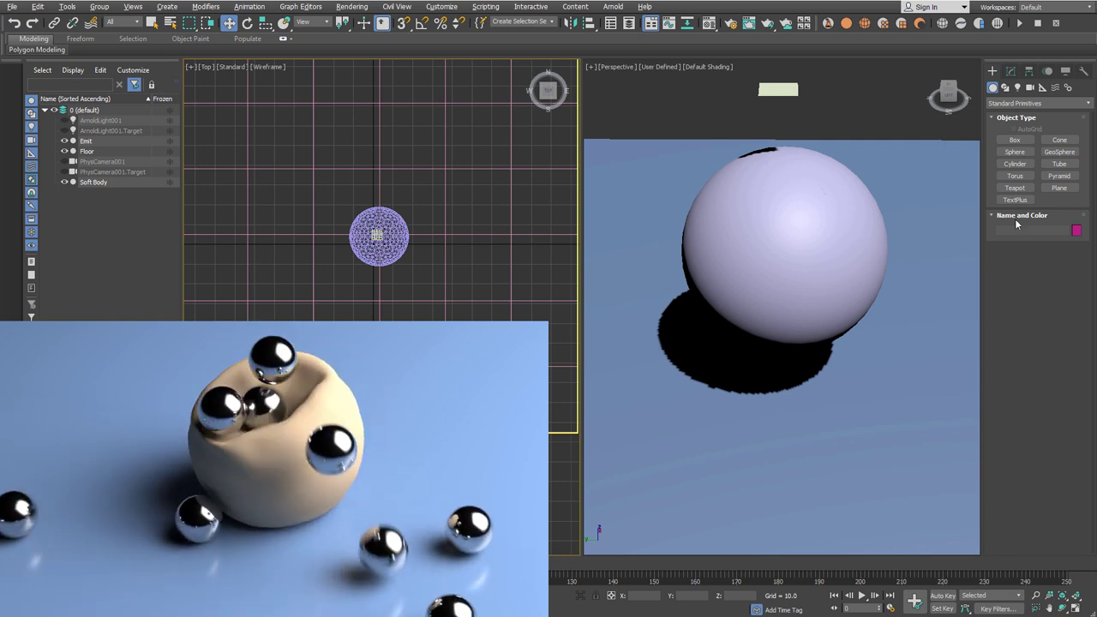
# Place a FumeFX NodeWorks icon (FFX NodeWorks001) below the sphere in the Top viewport
pyautogui.click(1032, 103)
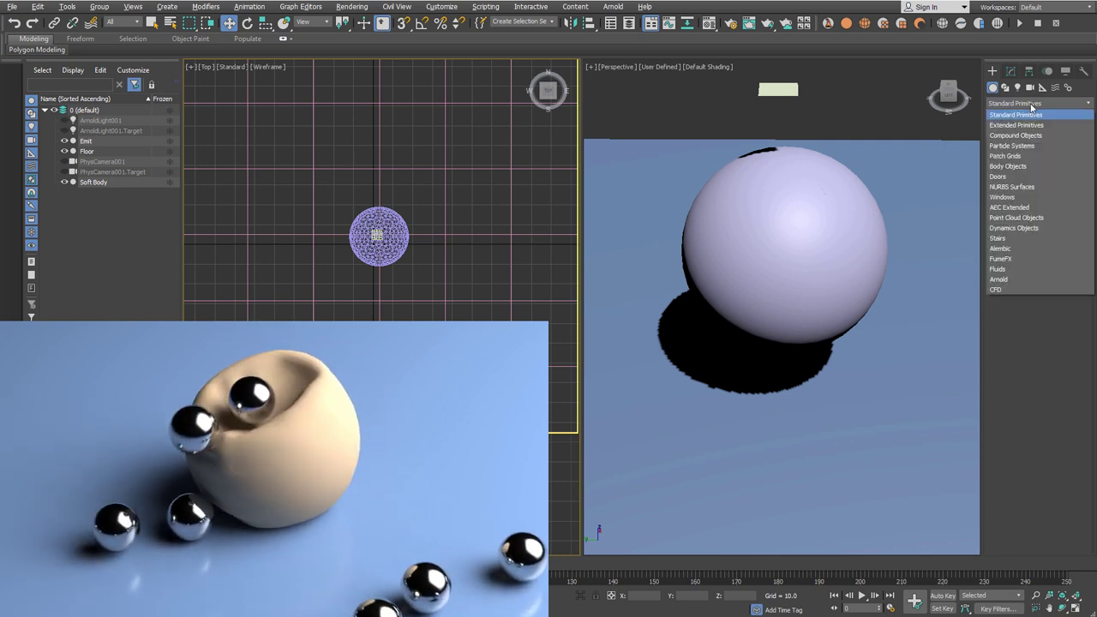
pyautogui.click(1019, 258)
pyautogui.click(1014, 151)
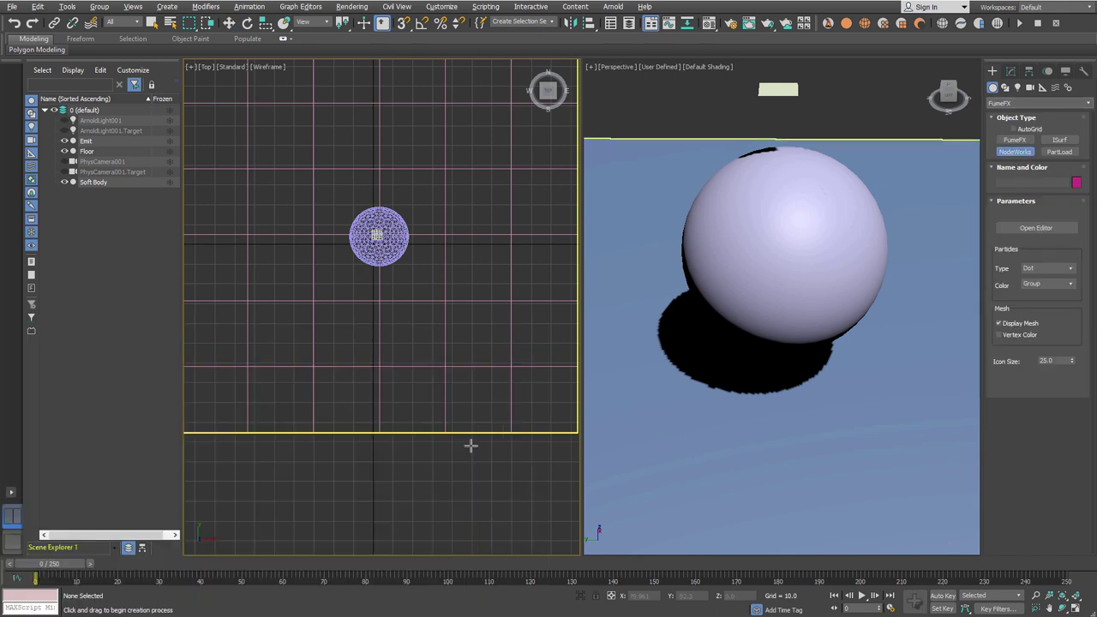
pyautogui.moveTo(379, 462); pyautogui.dragTo(495, 509)
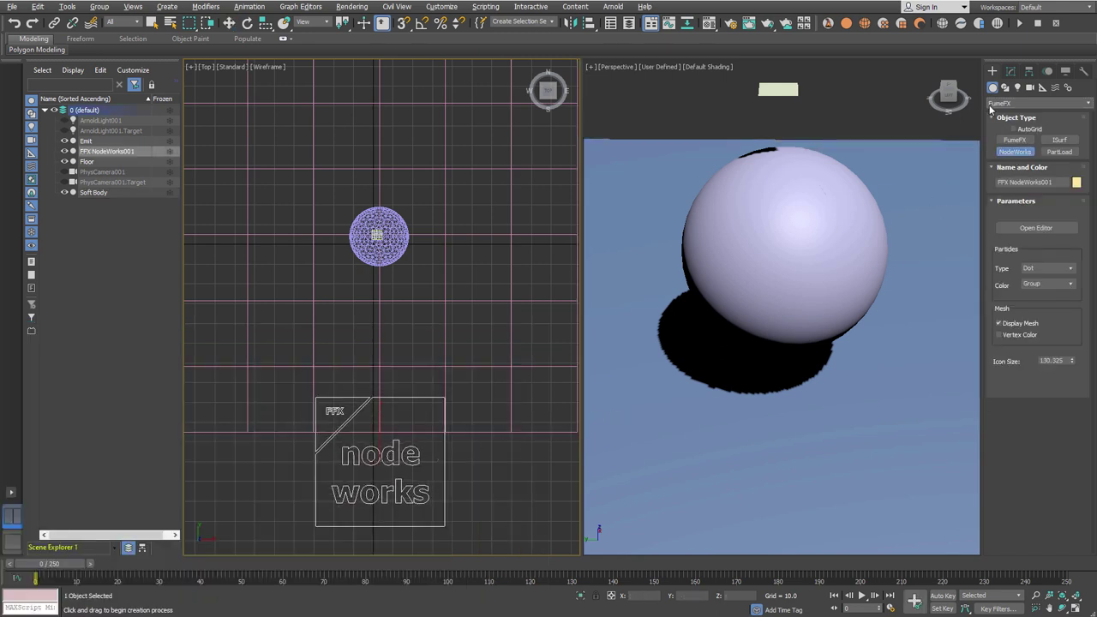
# Open the NodeWorks editor beside the sphere view and rename Group 1 to softbody
pyautogui.click(1010, 72)
pyautogui.click(1036, 214)
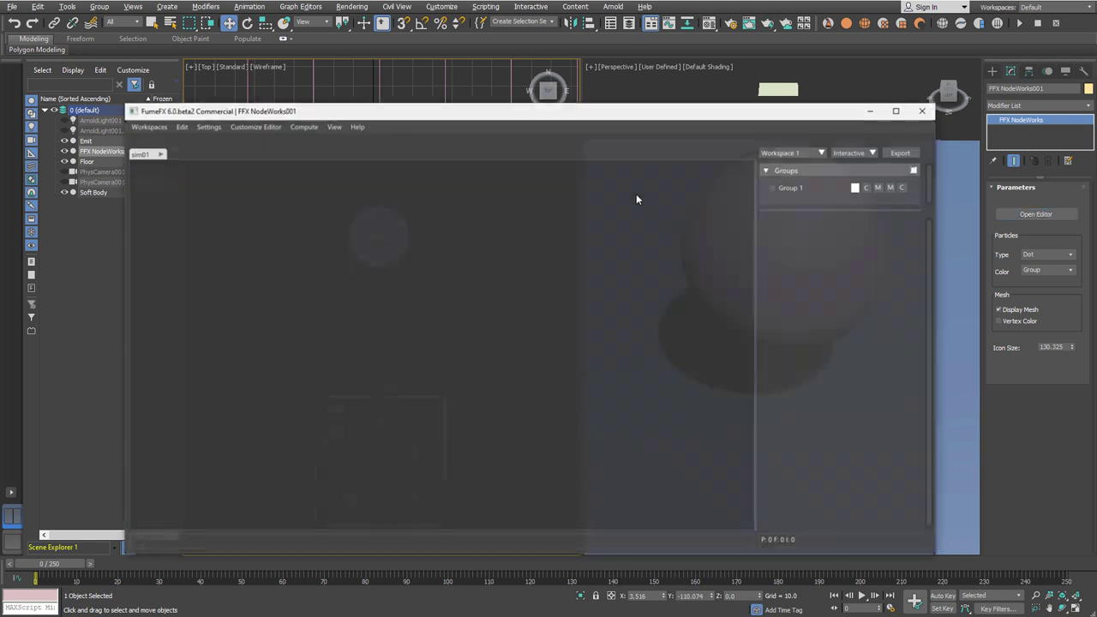
pyautogui.moveTo(632, 120); pyautogui.dragTo(675, 79)
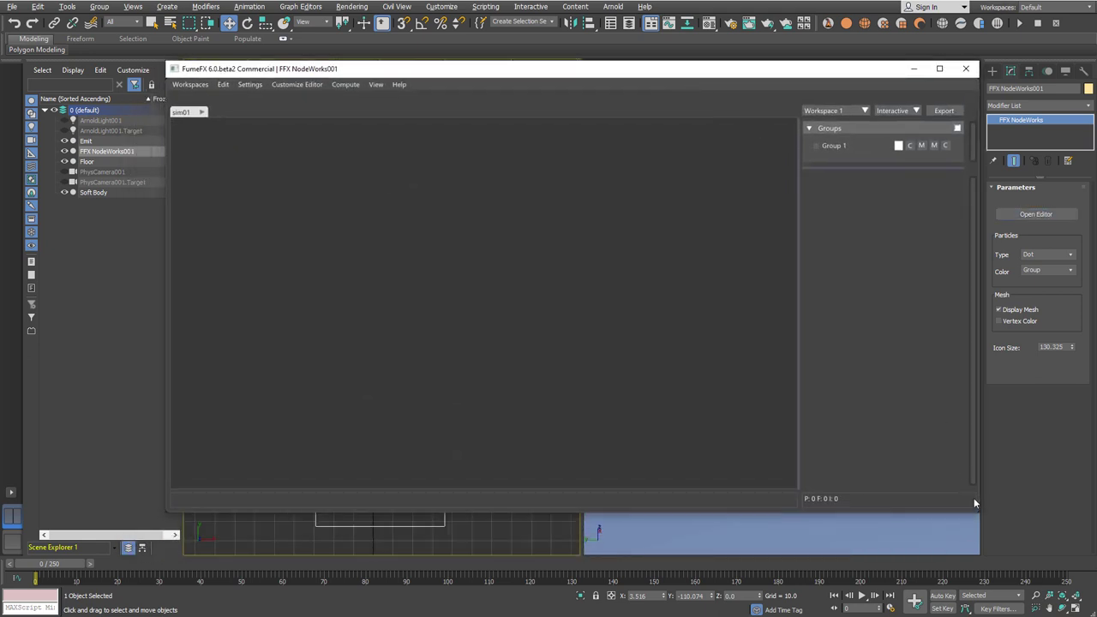
pyautogui.moveTo(977, 513); pyautogui.dragTo(576, 553)
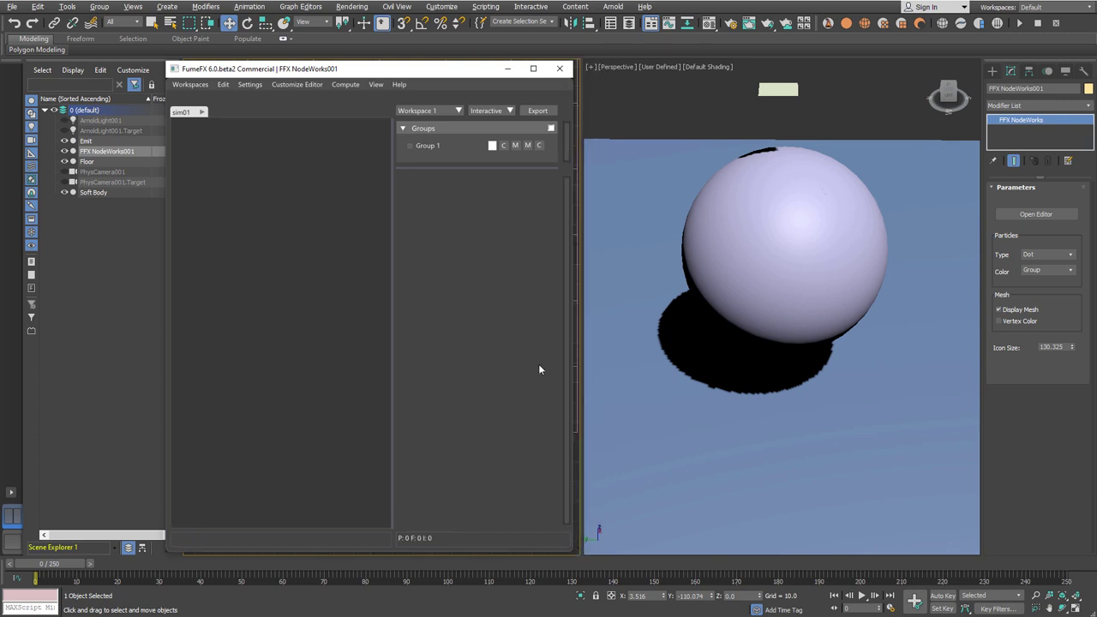
pyautogui.moveTo(477, 75); pyautogui.dragTo(483, 76)
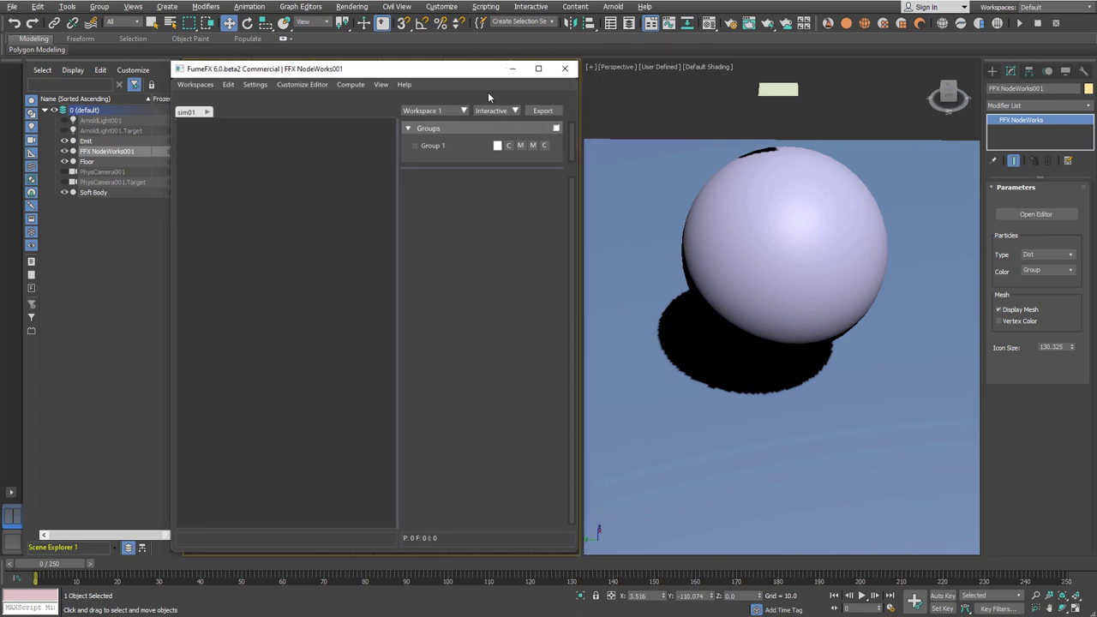
pyautogui.doubleClick(431, 147)
pyautogui.write('softbody')
# Confirm the softbody name and add an Import Shape node that picks the Soft Body sphere
pyautogui.press('Return')
pyautogui.rightClick(231, 167)
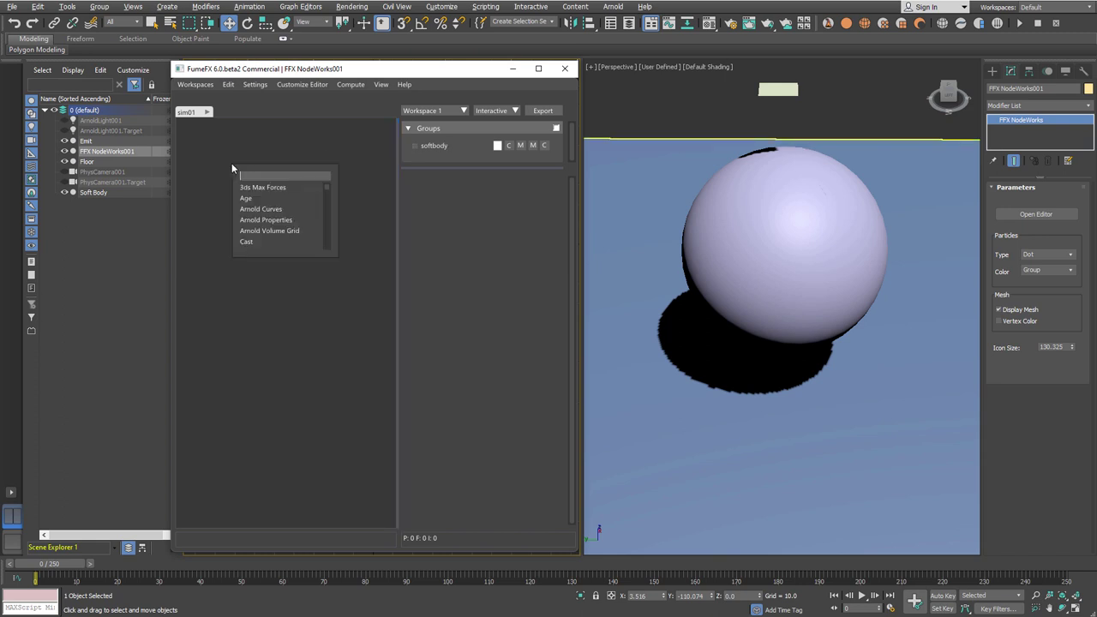
pyautogui.write('import')
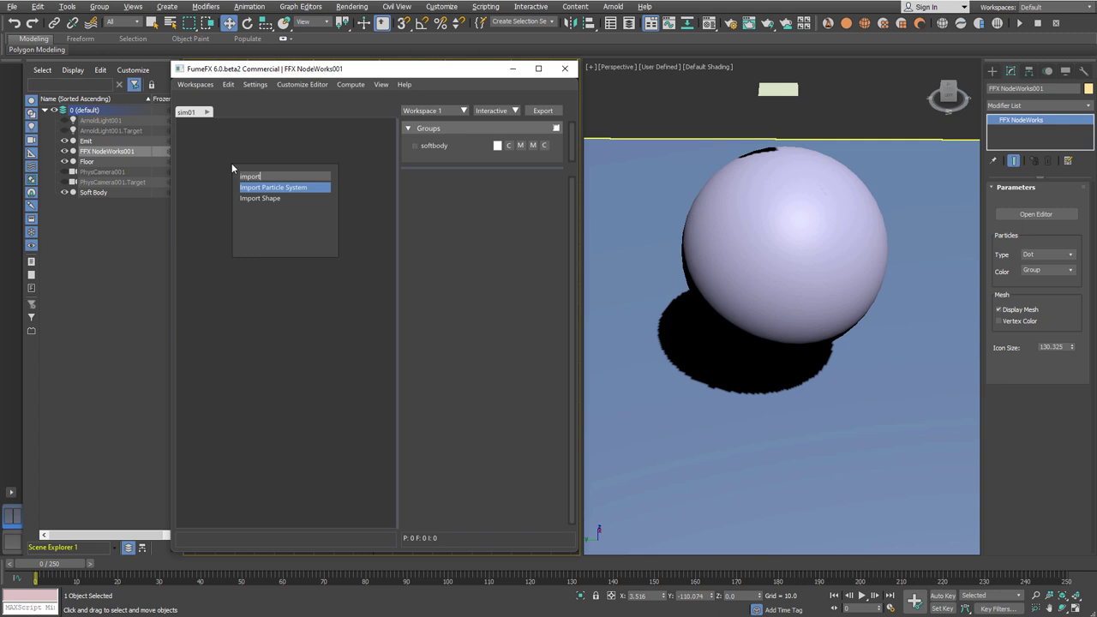
pyautogui.press('Down')
pyautogui.press('Return')
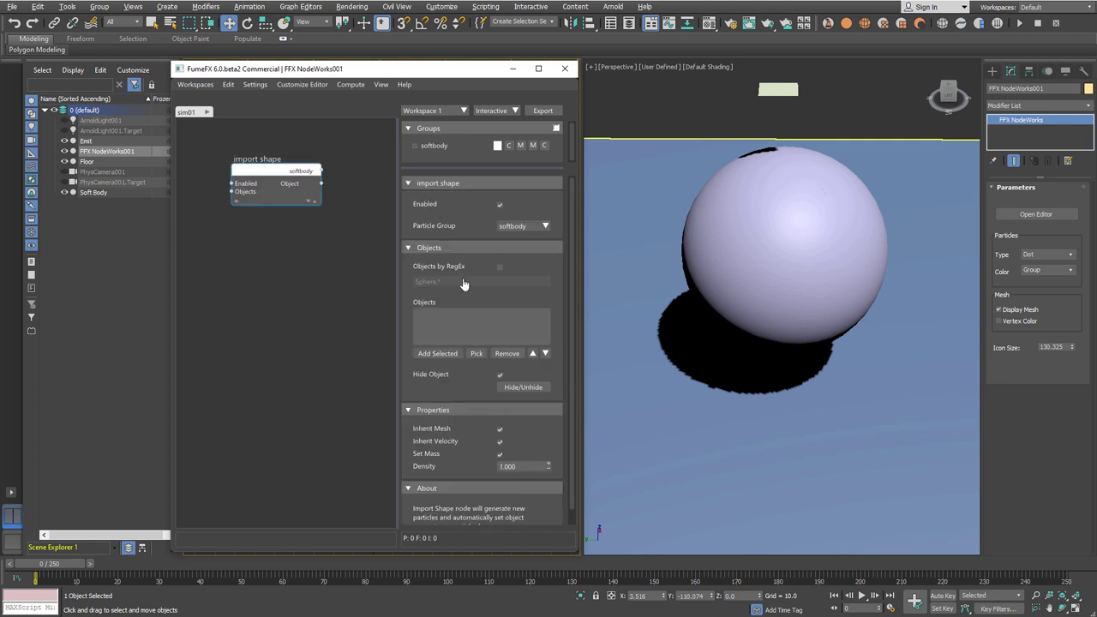
pyautogui.click(476, 353)
pyautogui.click(744, 289)
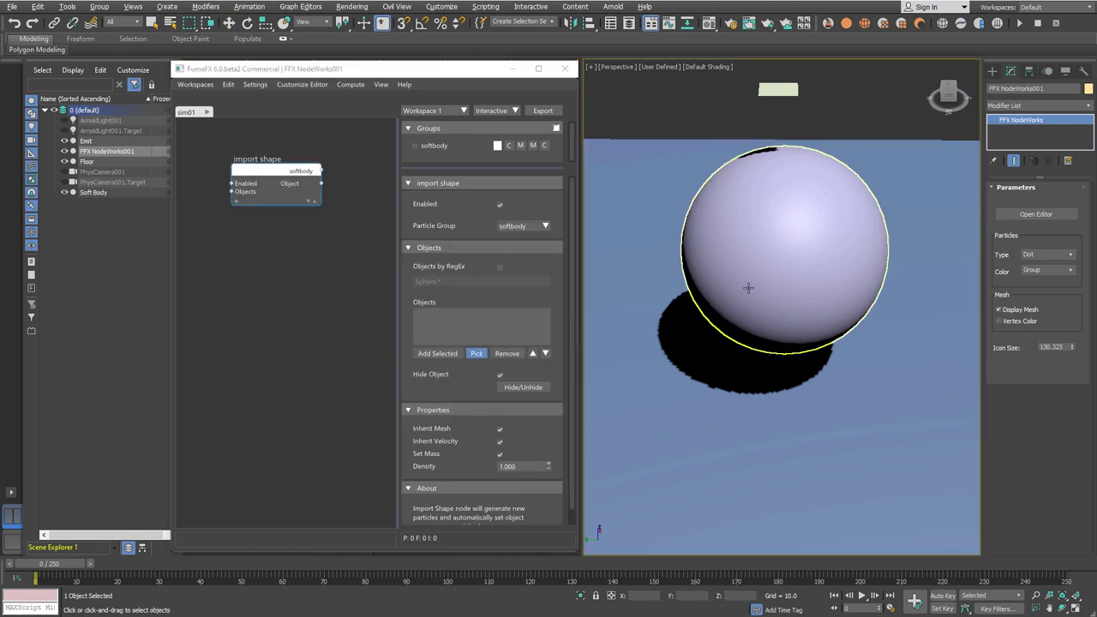
pyautogui.moveTo(283, 170); pyautogui.dragTo(244, 221)
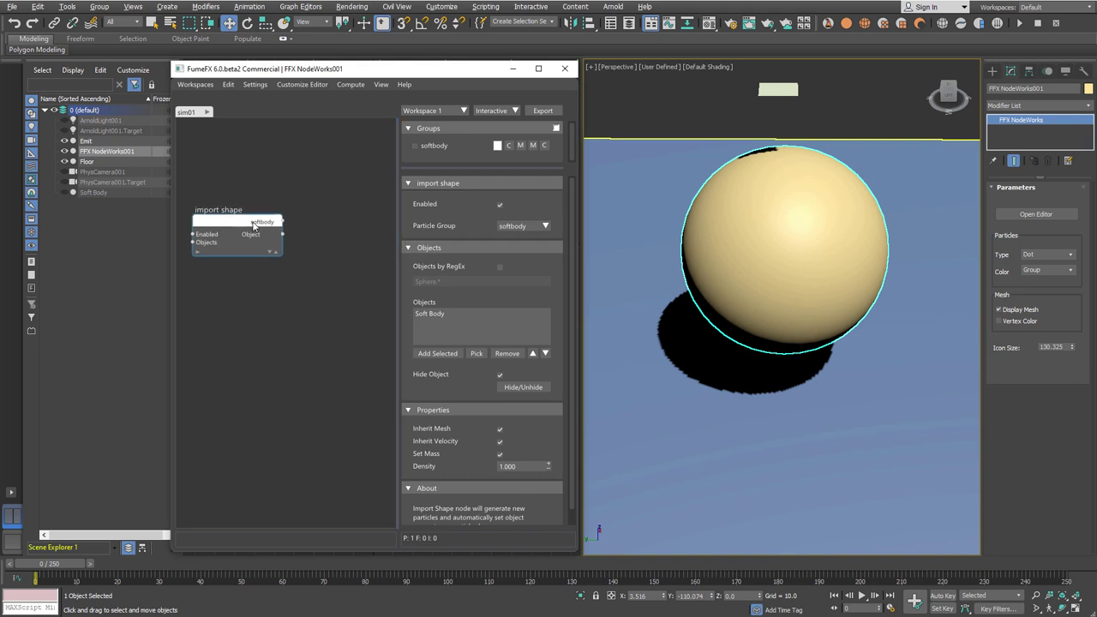
# Connect the import shape output to a new cloth & softbody node
pyautogui.moveTo(278, 228); pyautogui.dragTo(316, 251)
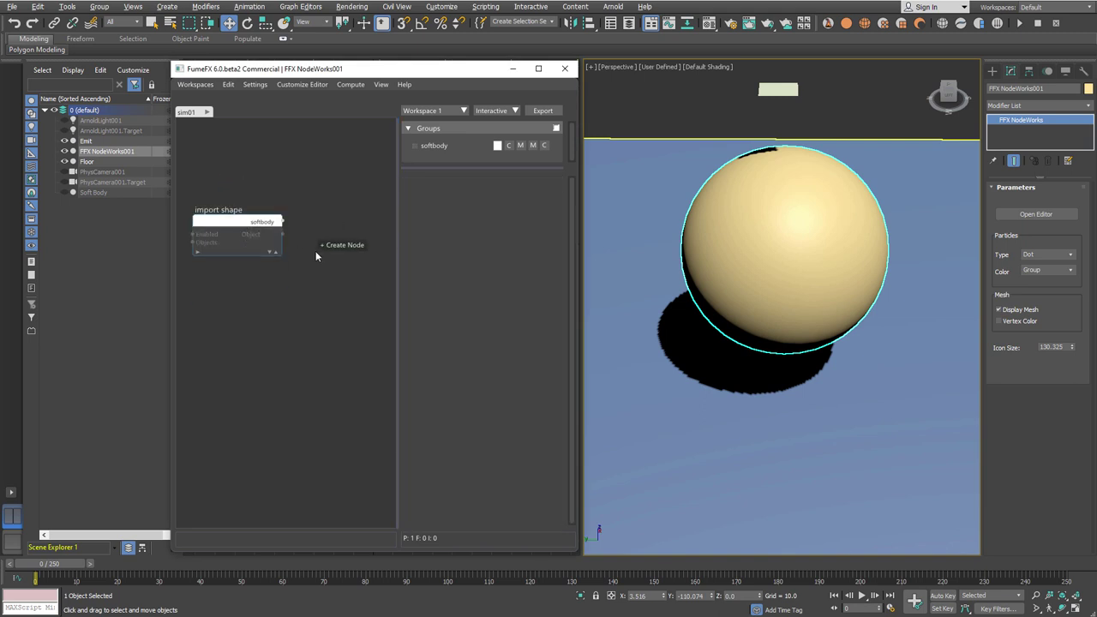
pyautogui.write('cloth')
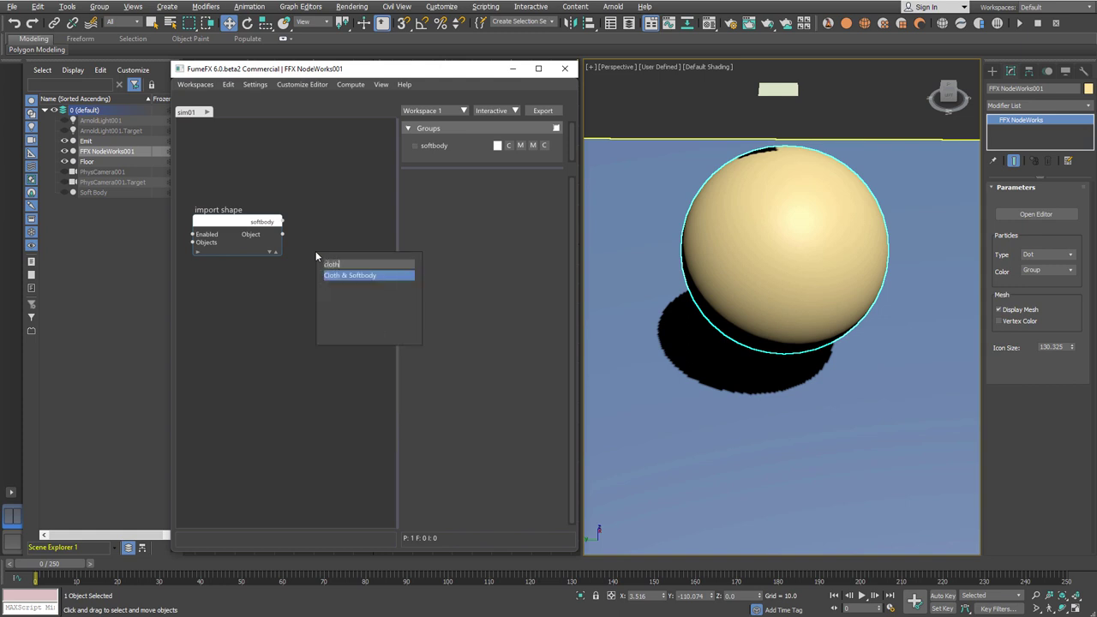
pyautogui.press('Return')
pyautogui.moveTo(252, 233); pyautogui.dragTo(240, 227)
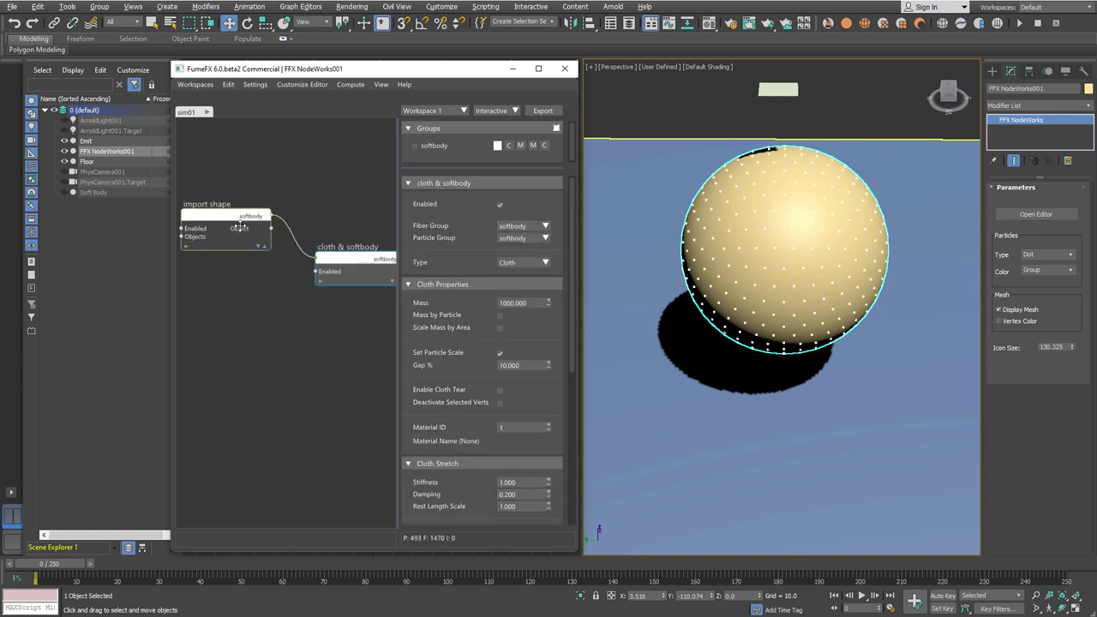
pyautogui.moveTo(350, 257); pyautogui.dragTo(335, 248)
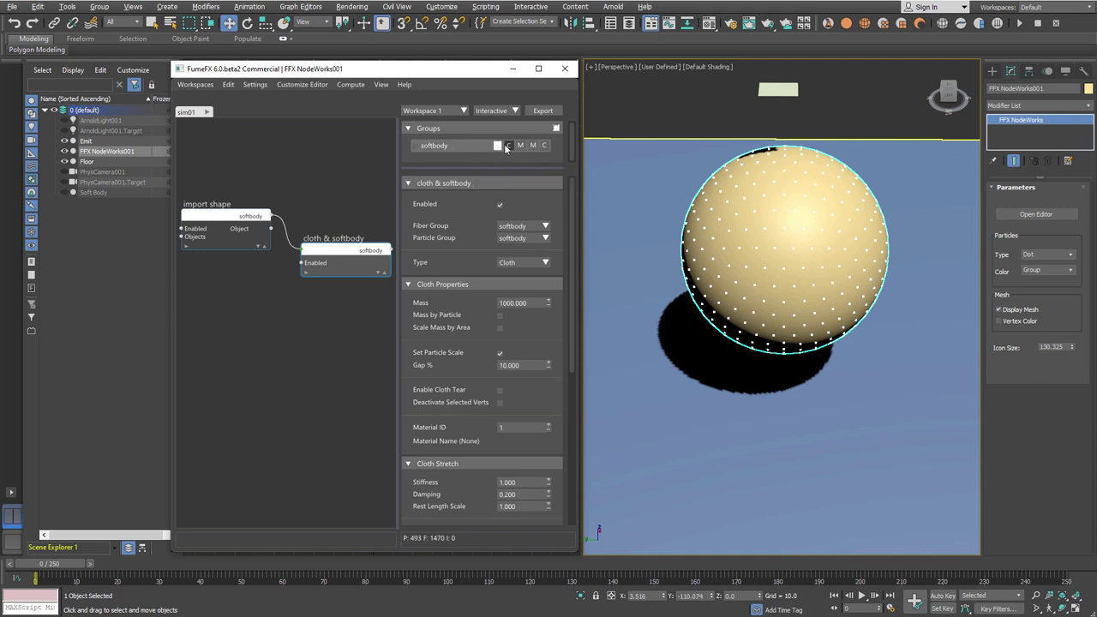
# Colour the softbody group a light red
pyautogui.click(498, 145)
pyautogui.click(479, 168)
pyautogui.moveTo(479, 168); pyautogui.dragTo(477, 163)
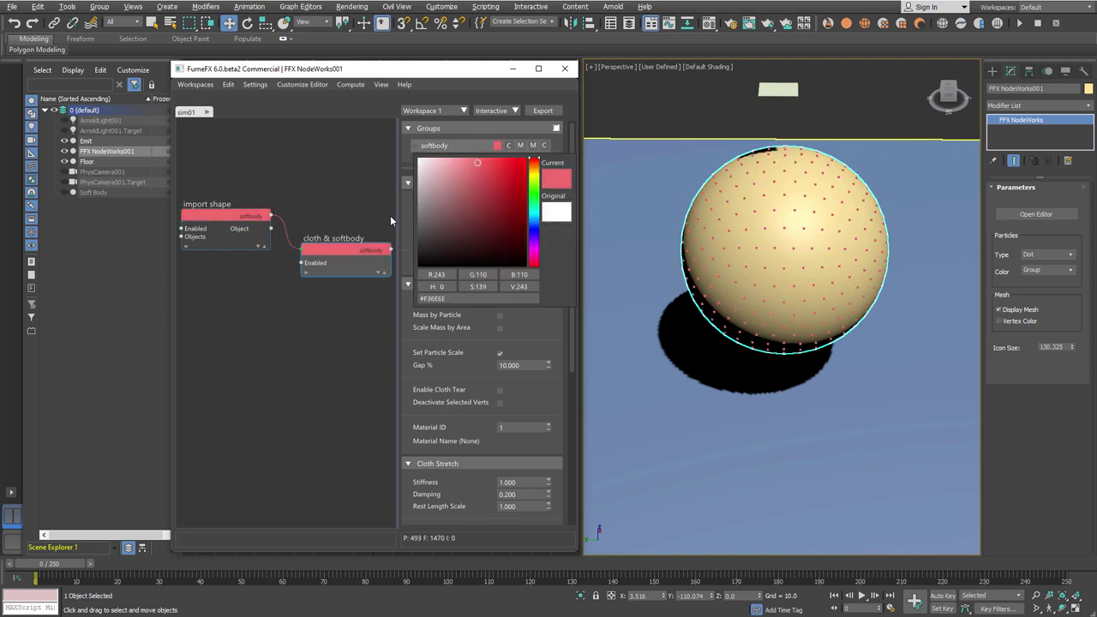
pyautogui.moveTo(354, 248); pyautogui.dragTo(343, 250)
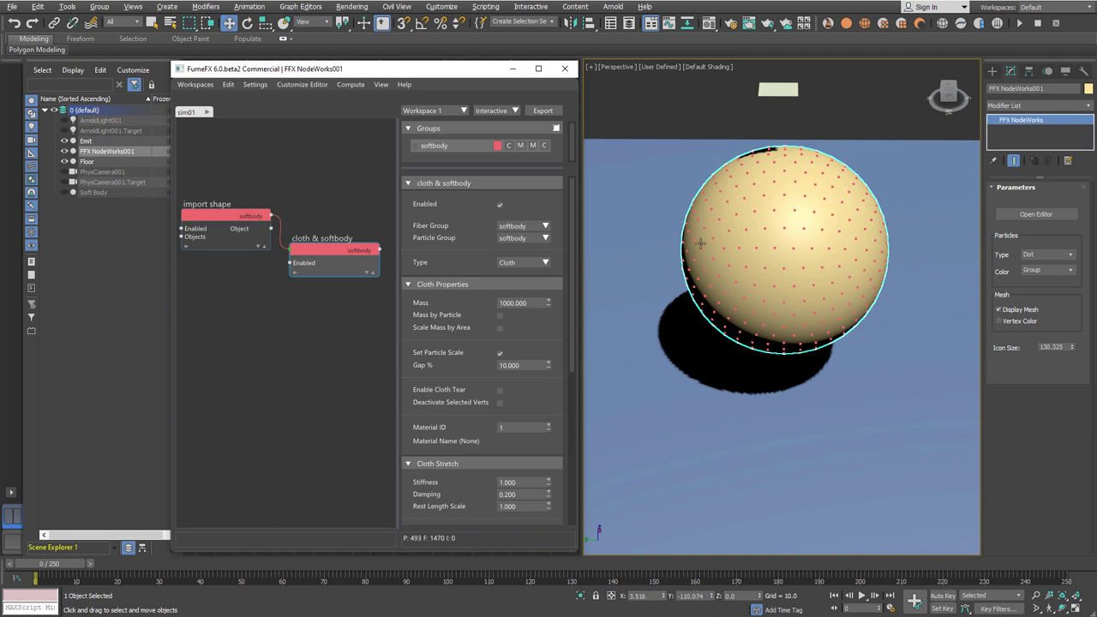
# Show the perspective view as wireframe and add a Display Attributes node
pyautogui.press('F3')
pyautogui.click(222, 370)
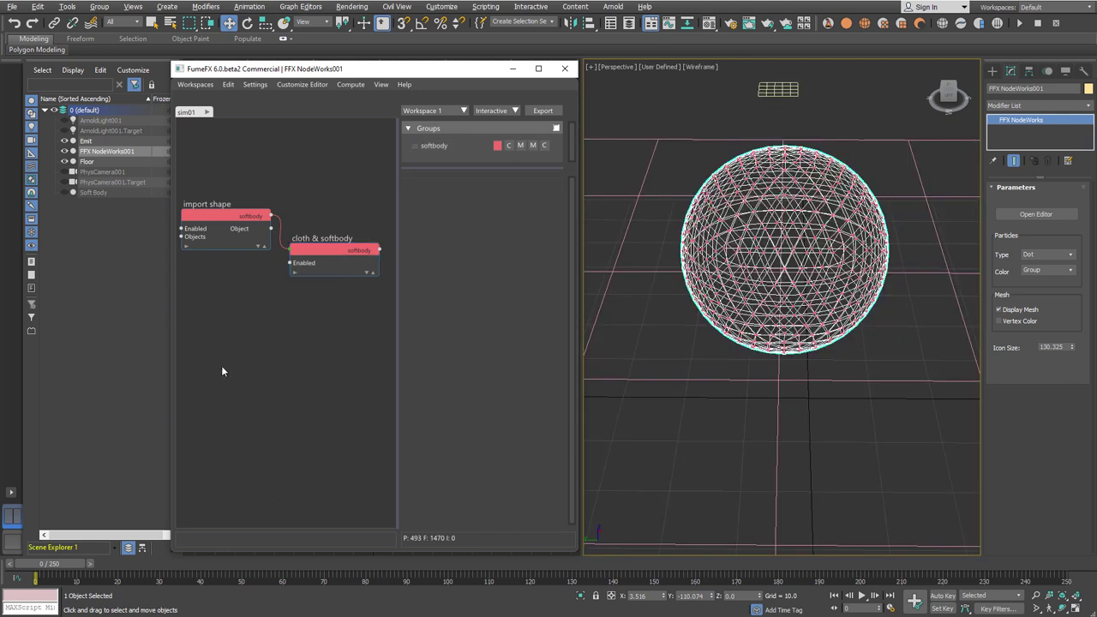
pyautogui.press('Tab')
pyautogui.write('dis')
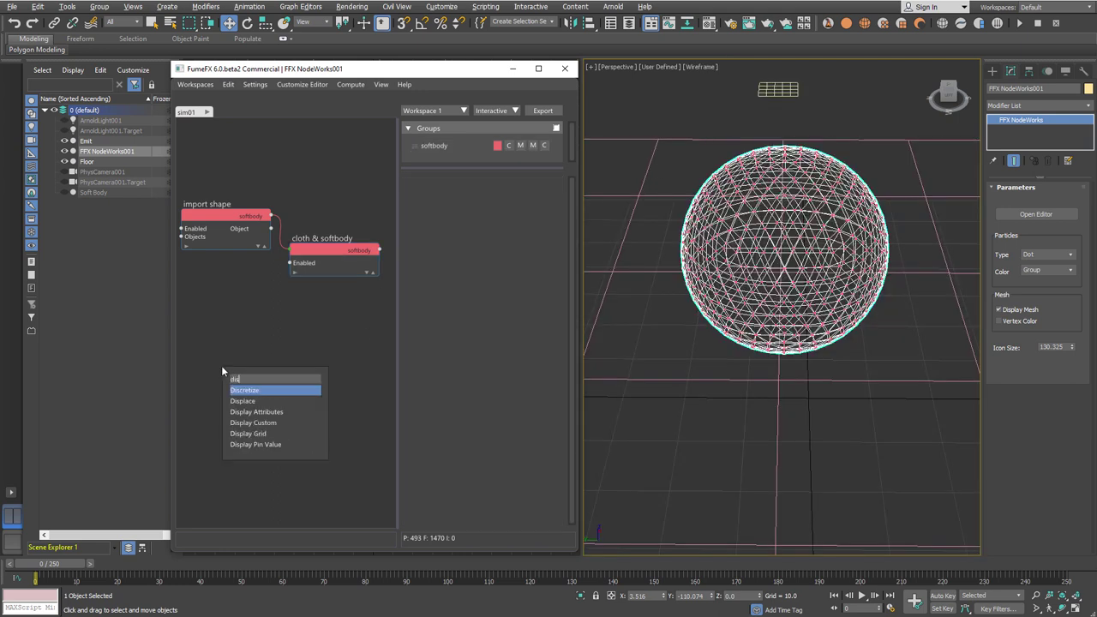
pyautogui.click(254, 412)
pyautogui.moveTo(274, 377); pyautogui.dragTo(268, 374)
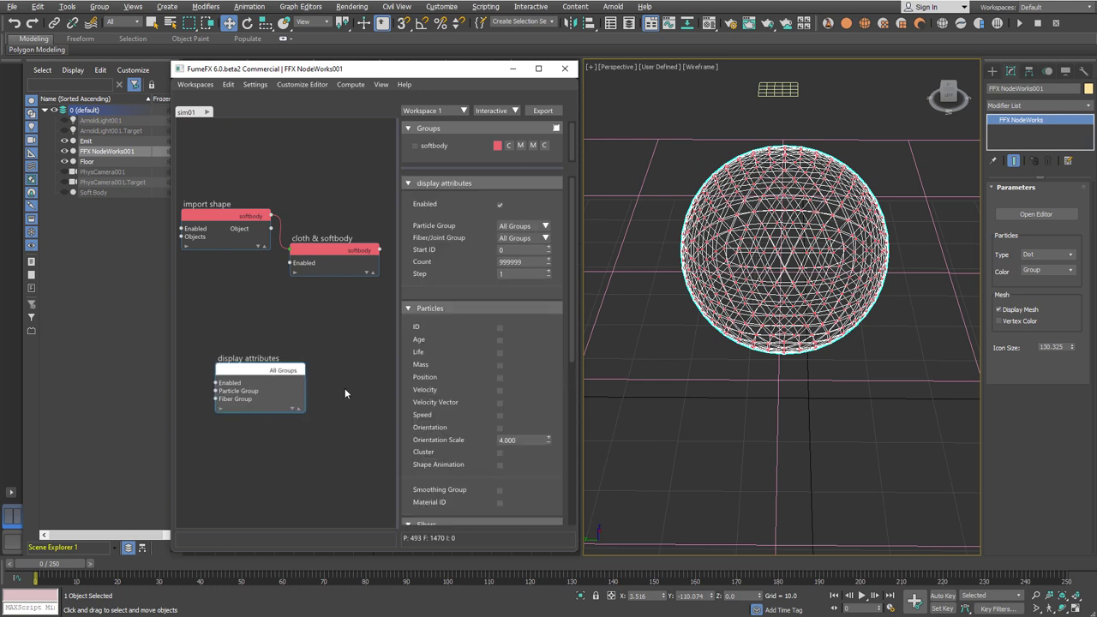
# Turn on Stretch and Solid fibre display for the sphere
pyautogui.scroll(-6, 542, 364)
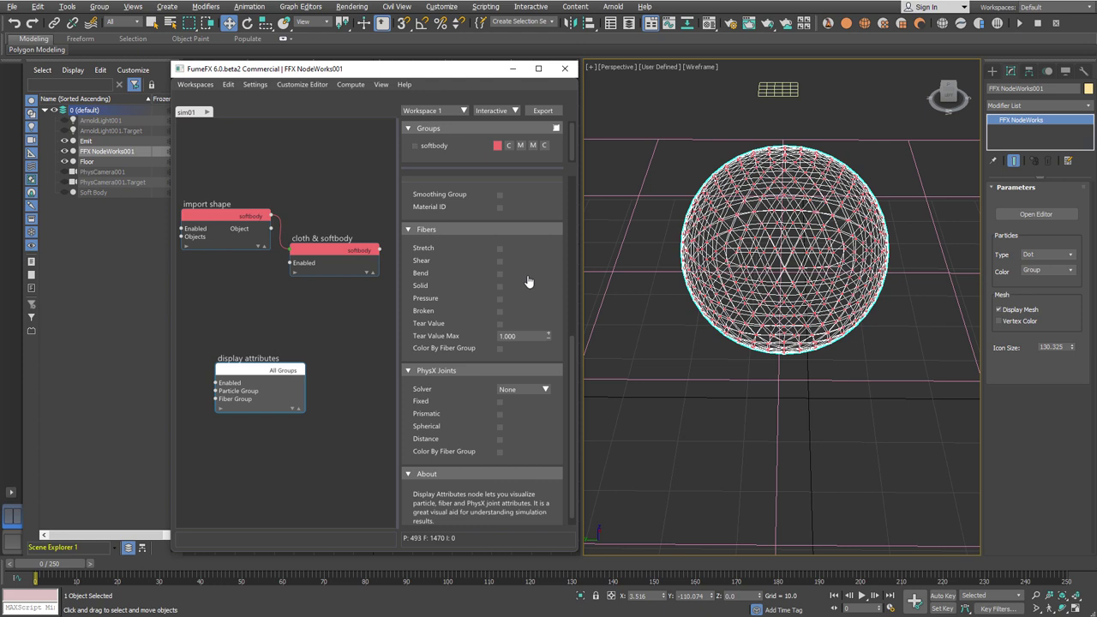
pyautogui.click(500, 248)
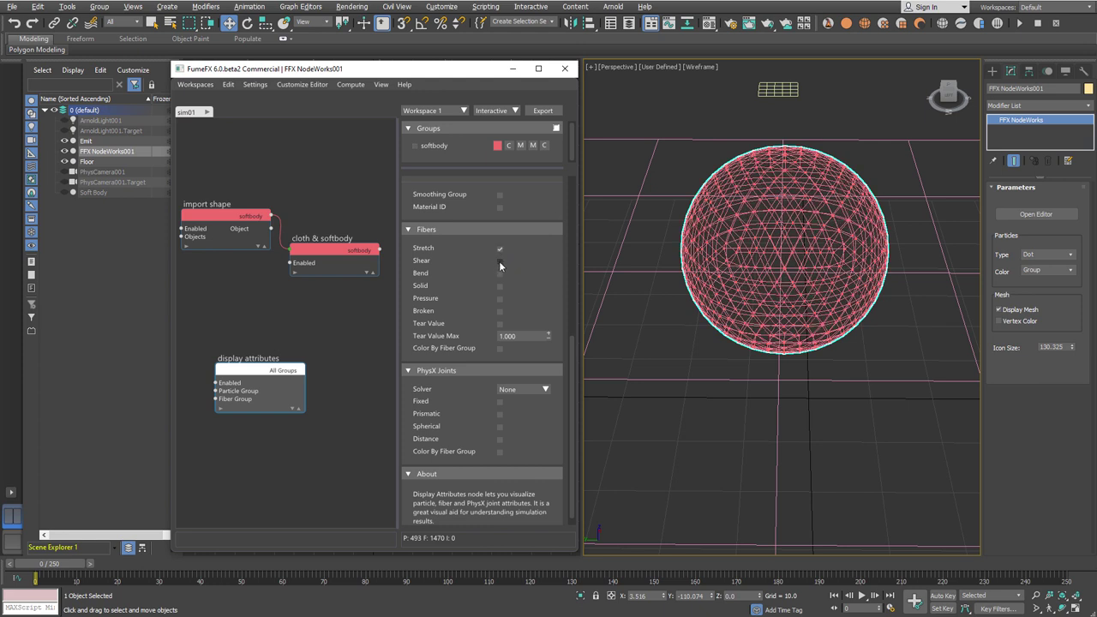
pyautogui.click(500, 286)
pyautogui.click(334, 251)
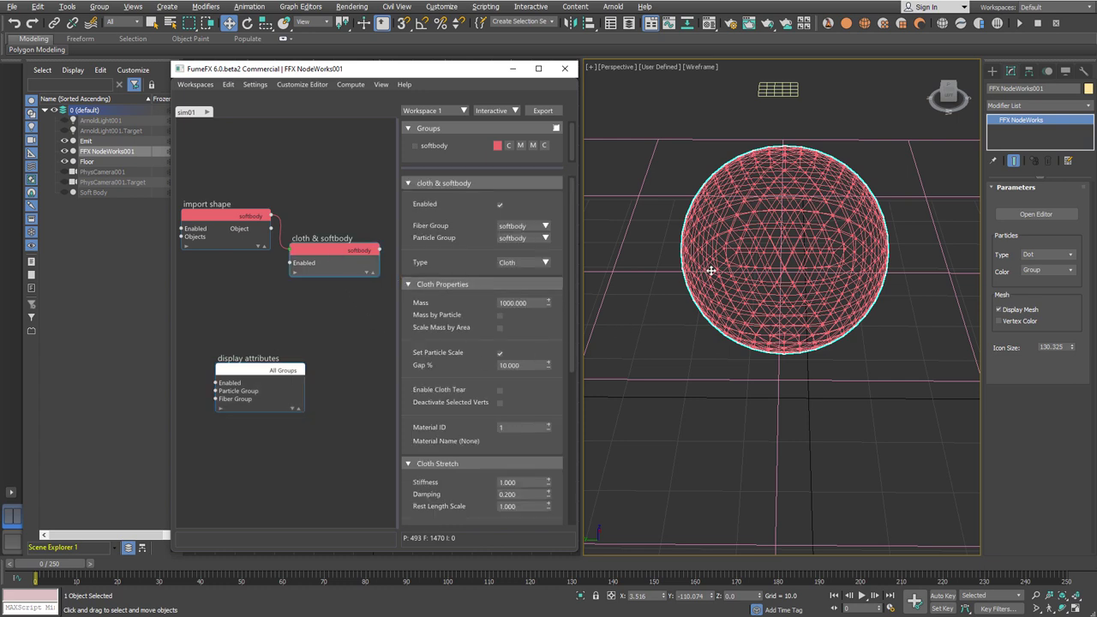
# Zoom in on the sphere's mesh and bring up the display attributes fibre settings
pyautogui.scroll(5, 711, 271)
pyautogui.moveTo(640, 309); pyautogui.dragTo(631, 319, button='middle')
pyautogui.scroll(-3, 540, 357)
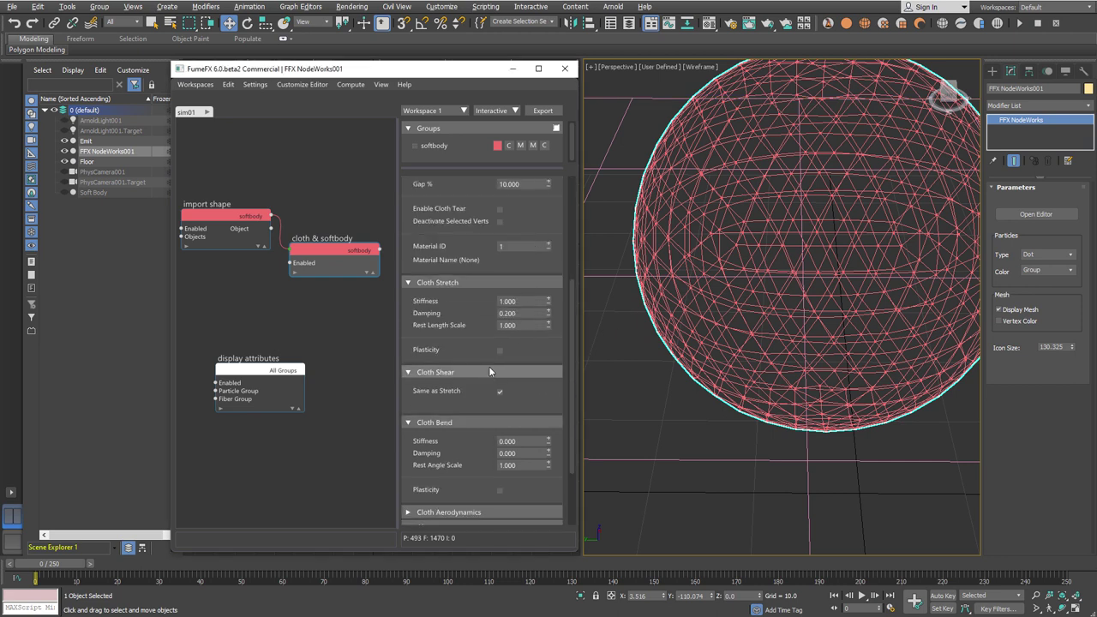
pyautogui.scroll(4, 696, 311)
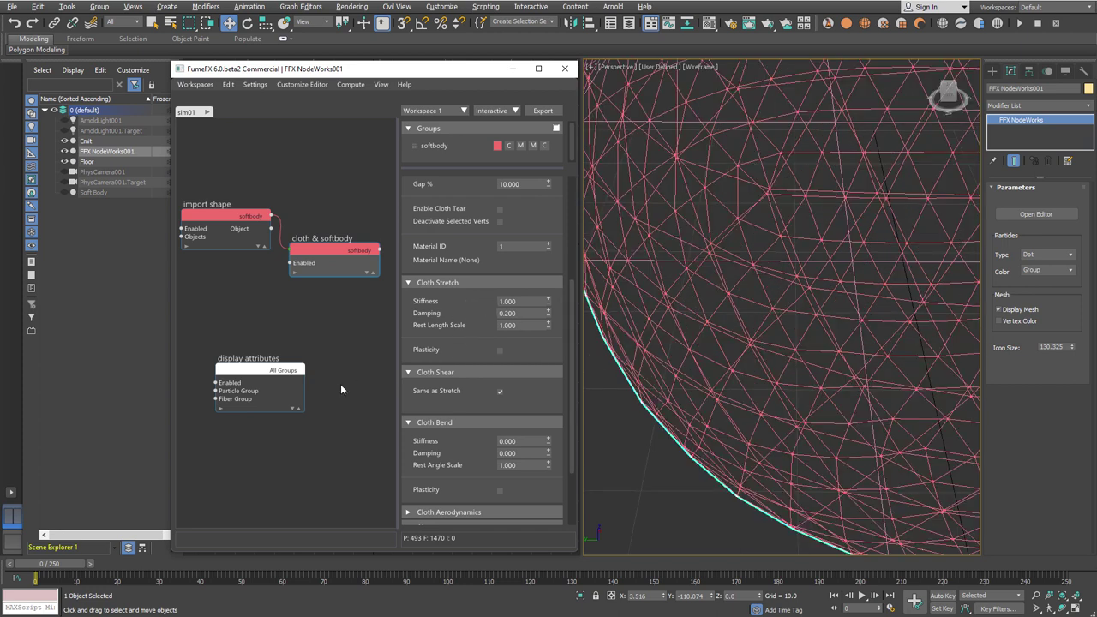
pyautogui.click(278, 377)
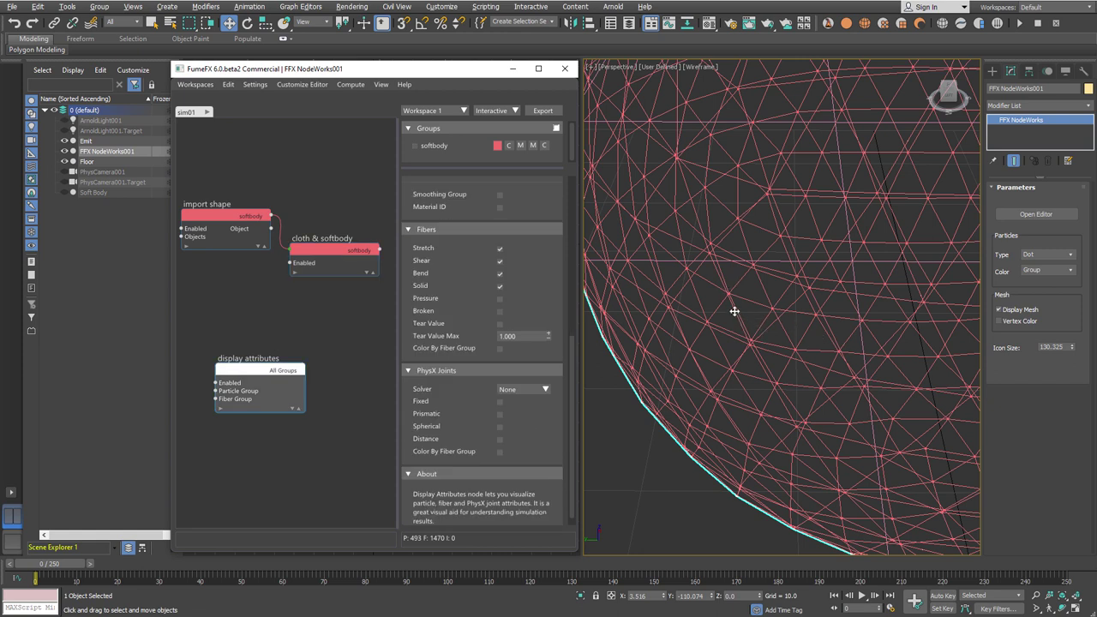
pyautogui.scroll(-1, 510, 399)
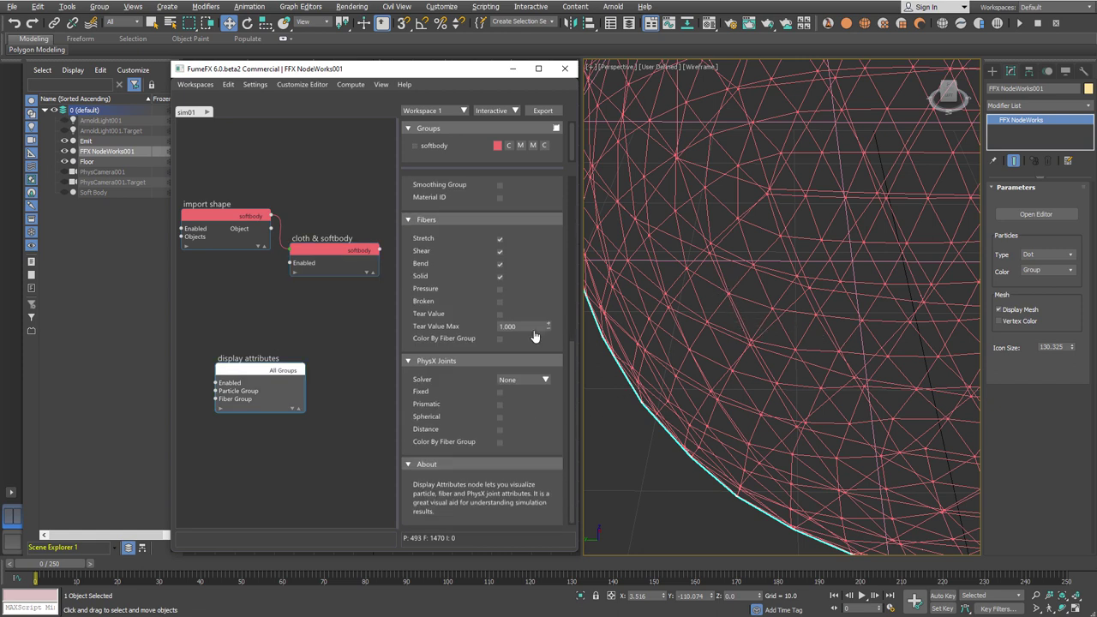
# Toggle Stretch fibres to compare, then review cloth & softbody stiffness (Stretch 1.000, Bend 0.000)
pyautogui.click(500, 240)
pyautogui.click(499, 240)
pyautogui.click(341, 251)
pyautogui.scroll(-3, 524, 347)
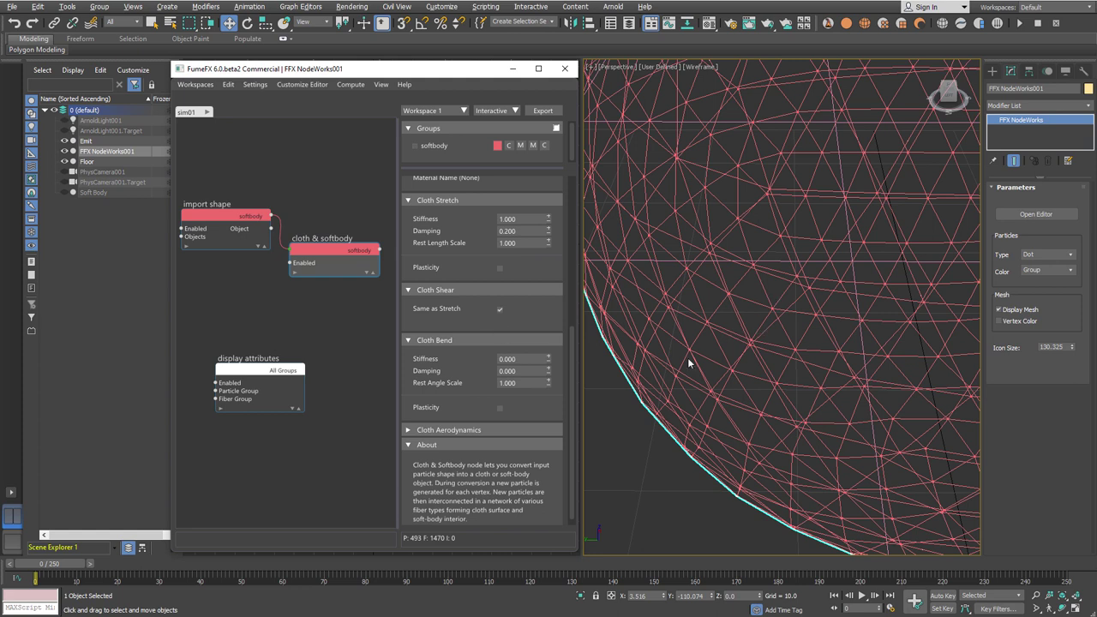
# Set the cloth Bend stiffness to 0.010
pyautogui.click(666, 476)
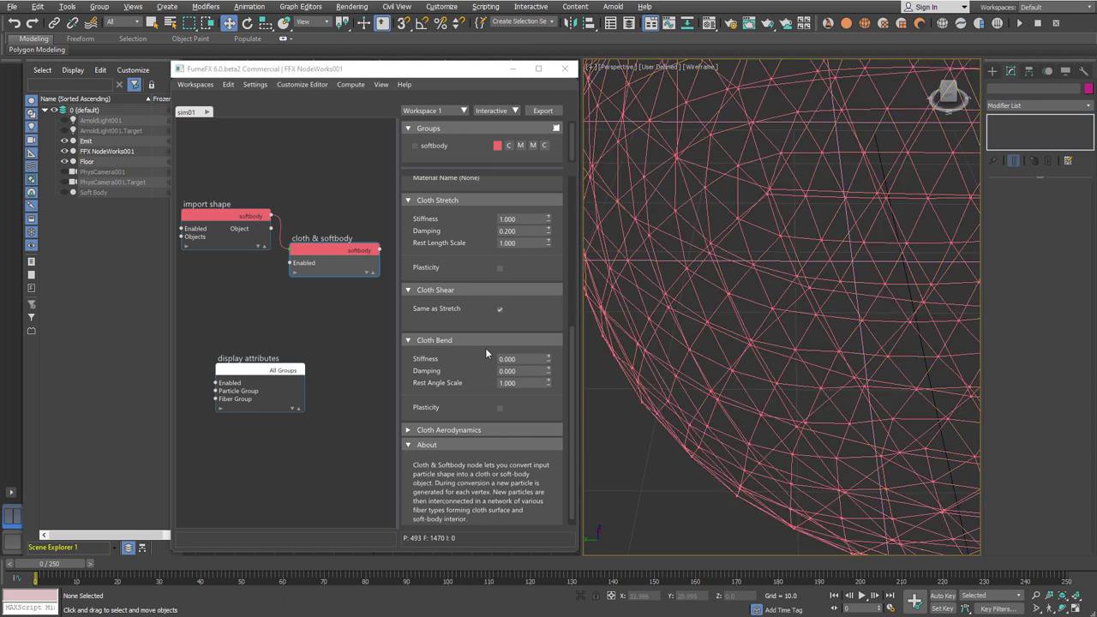
pyautogui.click(508, 359)
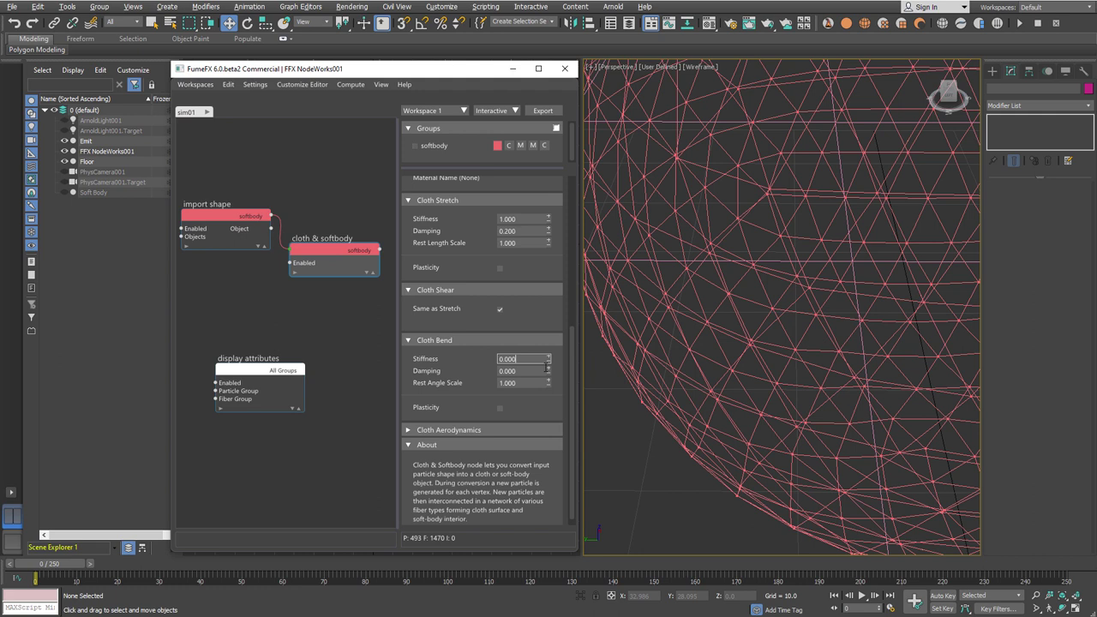
pyautogui.press('Return')
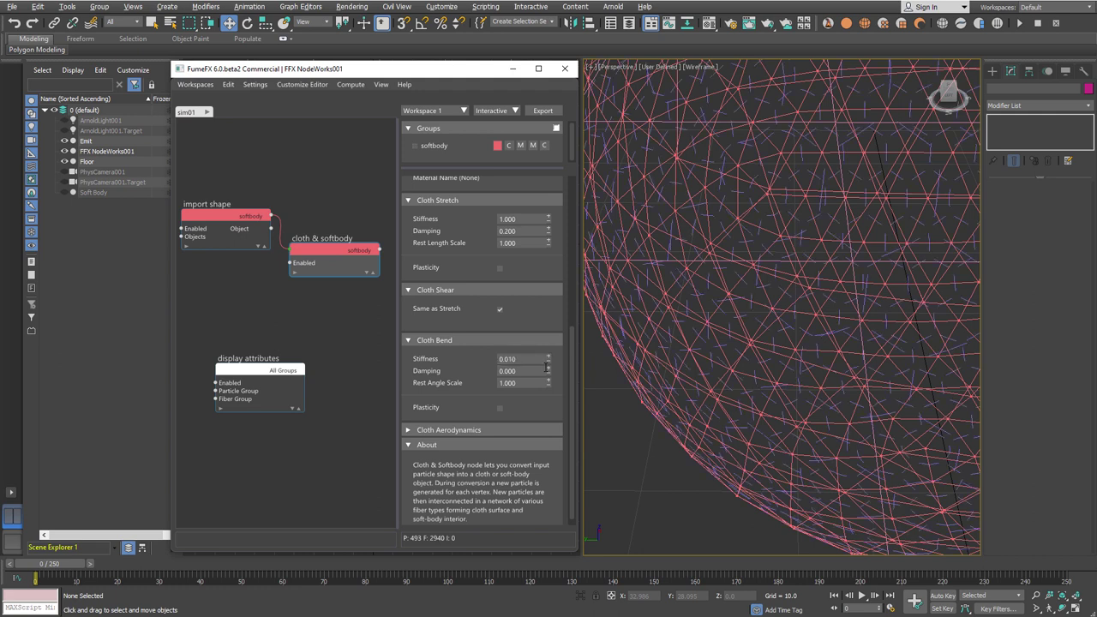
# Disable the display attributes node
pyautogui.scroll(4, 767, 321)
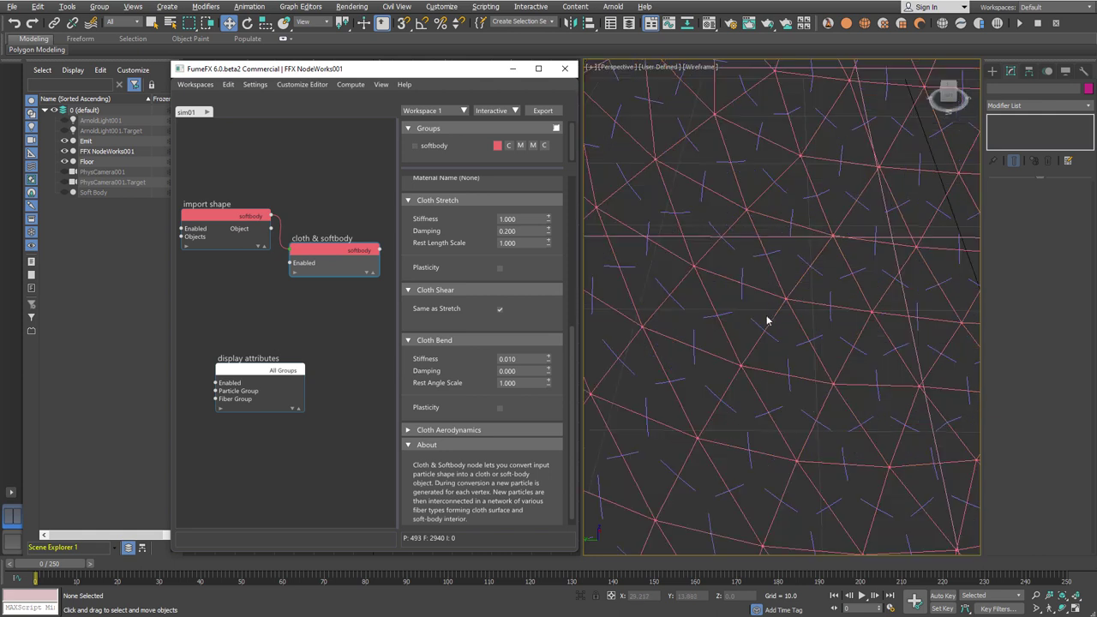
pyautogui.scroll(3, 765, 268)
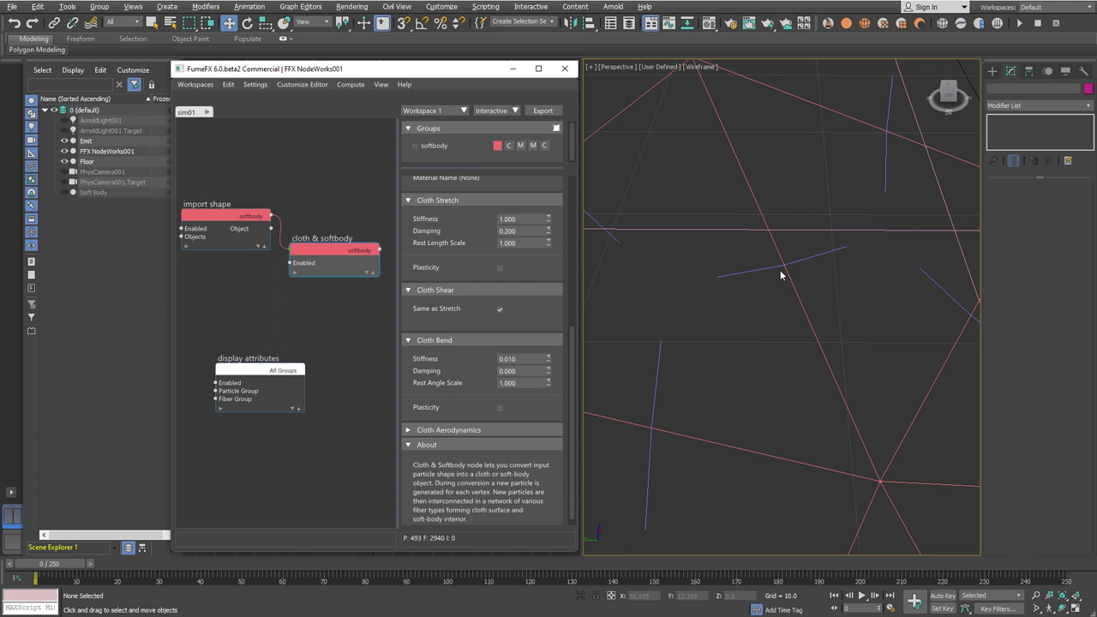
pyautogui.scroll(-1, 548, 299)
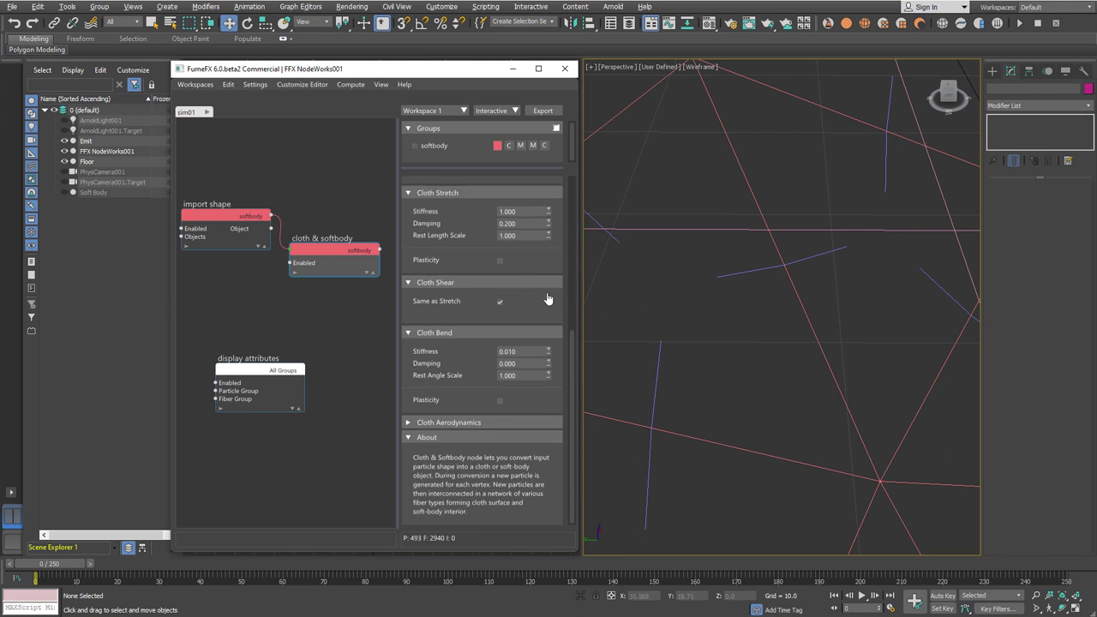
pyautogui.scroll(-5, 757, 289)
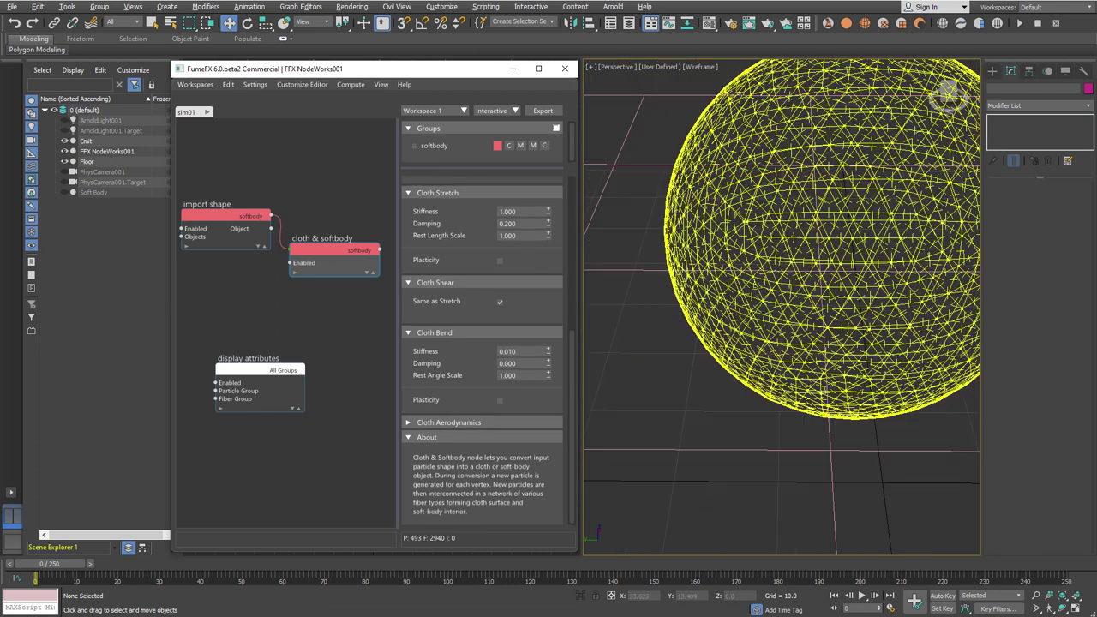
pyautogui.keyDown('alt'); pyautogui.moveTo(774, 283); pyautogui.dragTo(744, 298, button='middle'); pyautogui.keyUp('alt')
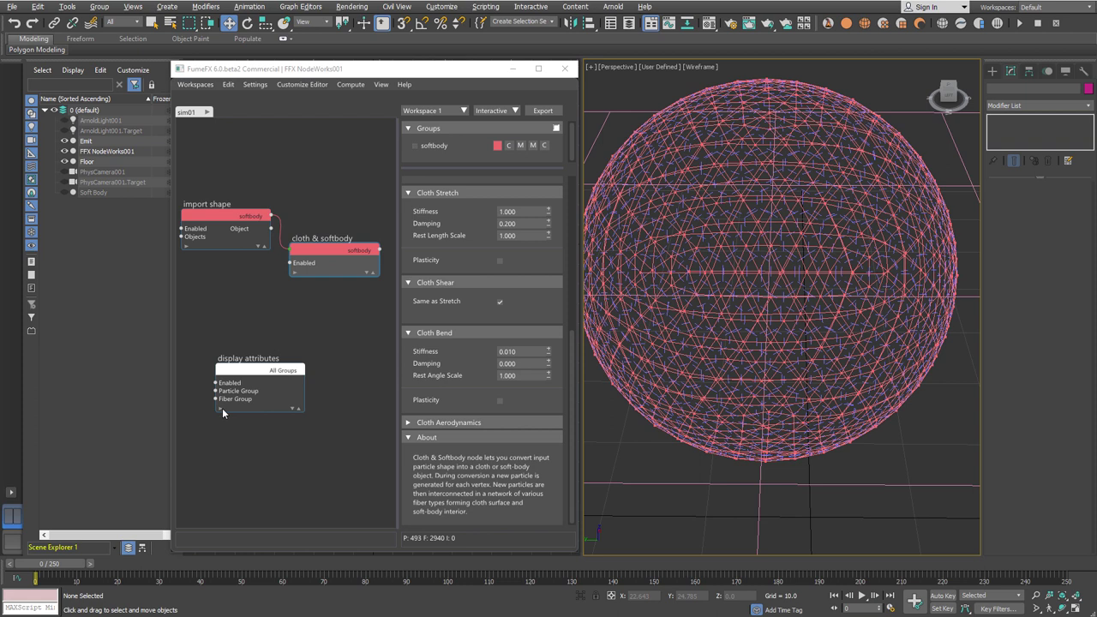
pyautogui.click(221, 407)
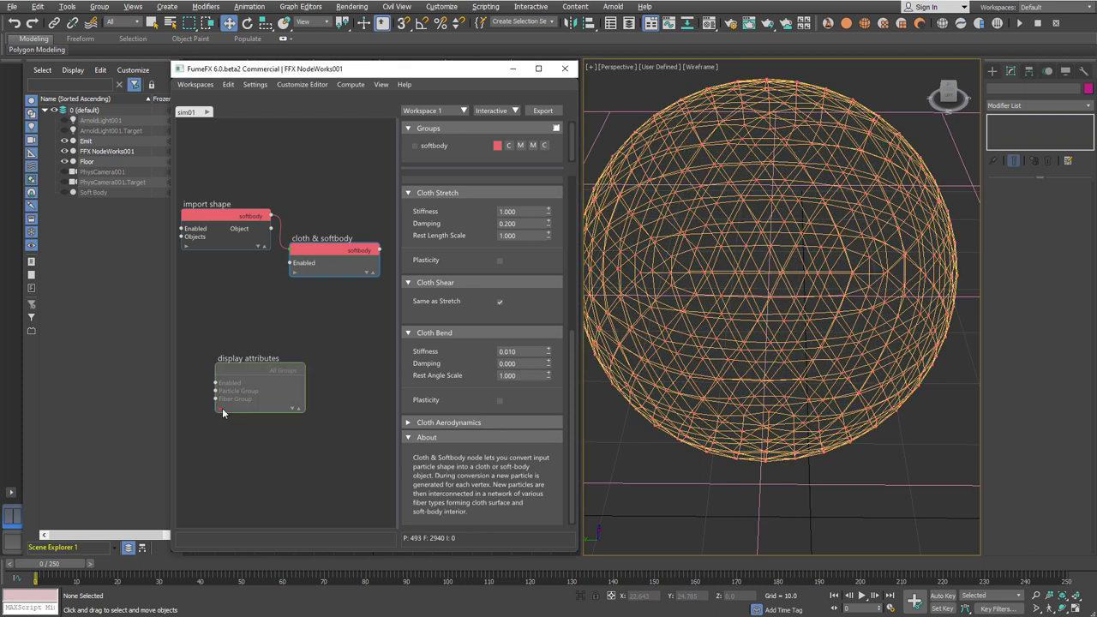
# Raise the softbody Mass to 2000
pyautogui.scroll(5, 538, 429)
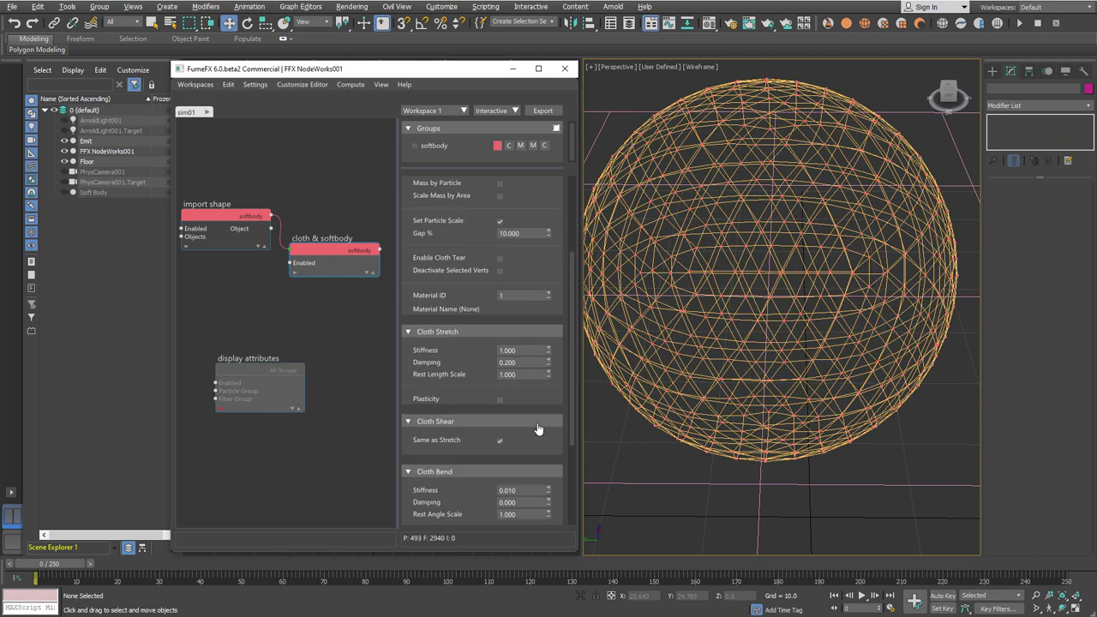
pyautogui.scroll(3, 556, 310)
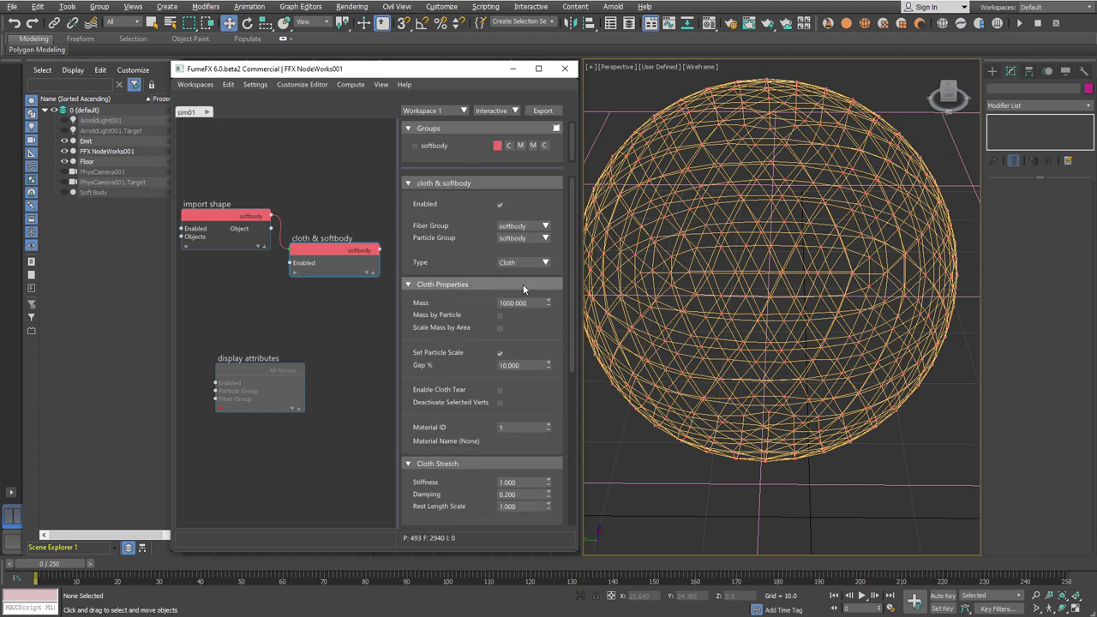
pyautogui.click(504, 302)
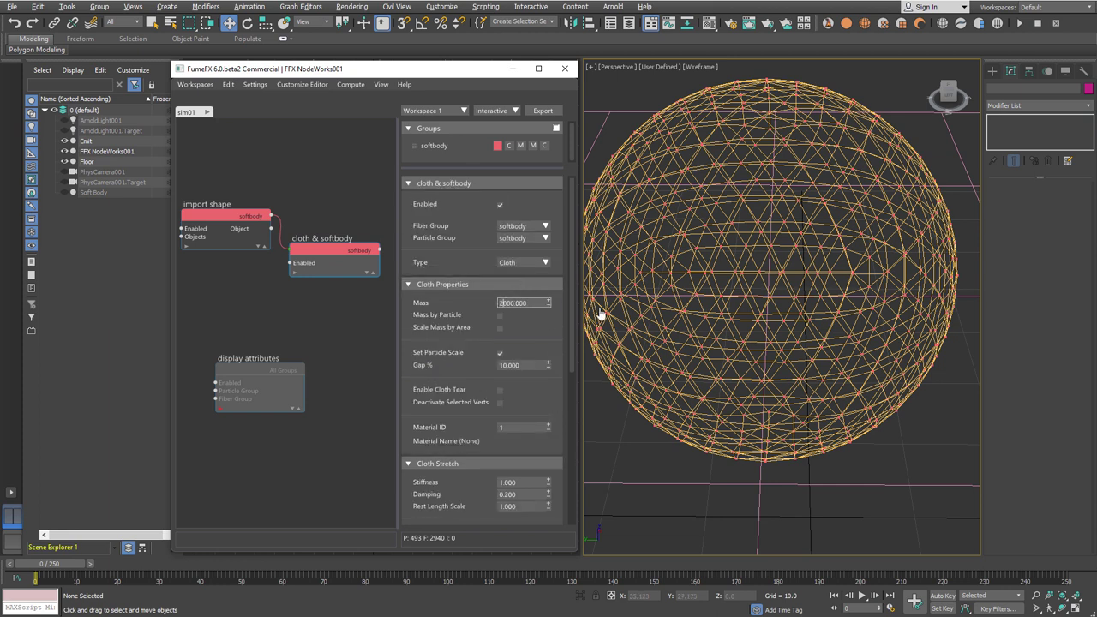
pyautogui.press('Return')
# Add a new simulation tab named physx
pyautogui.rightClick(232, 109)
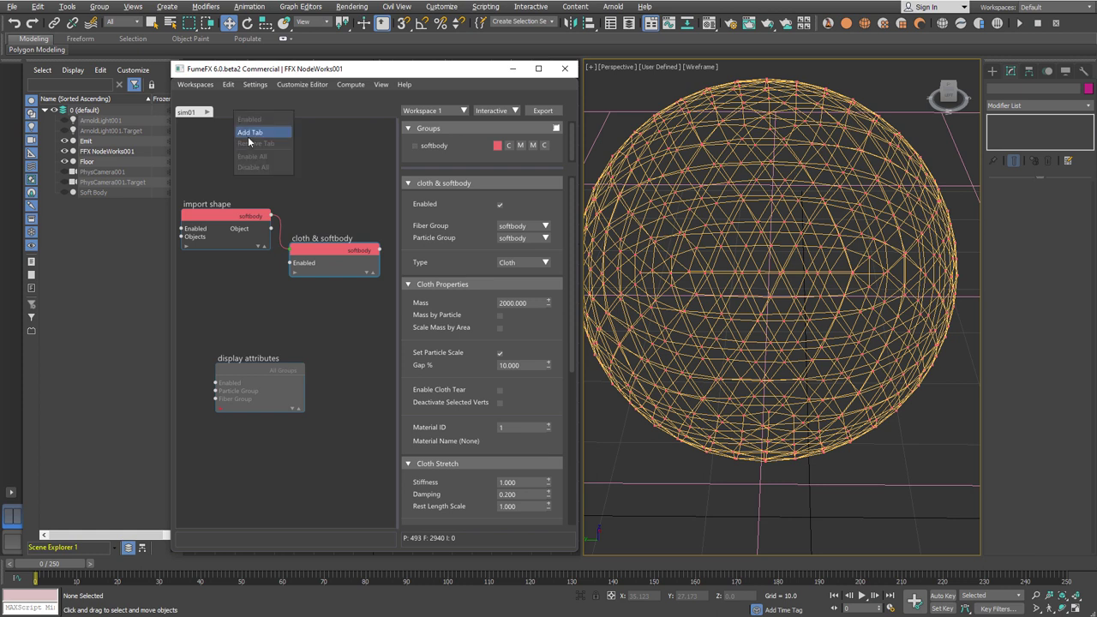
pyautogui.click(239, 127)
pyautogui.doubleClick(235, 113)
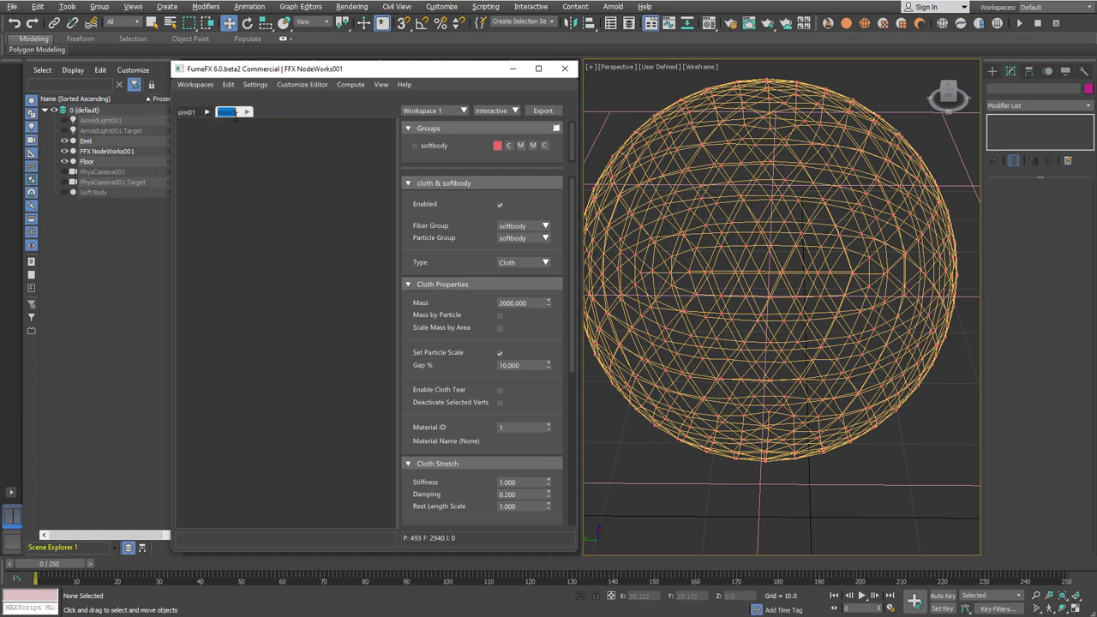
pyautogui.write('physx')
pyautogui.press('Return')
# Show the viewport shaded and set the softbody group's particle display to None
pyautogui.scroll(-5, 687, 334)
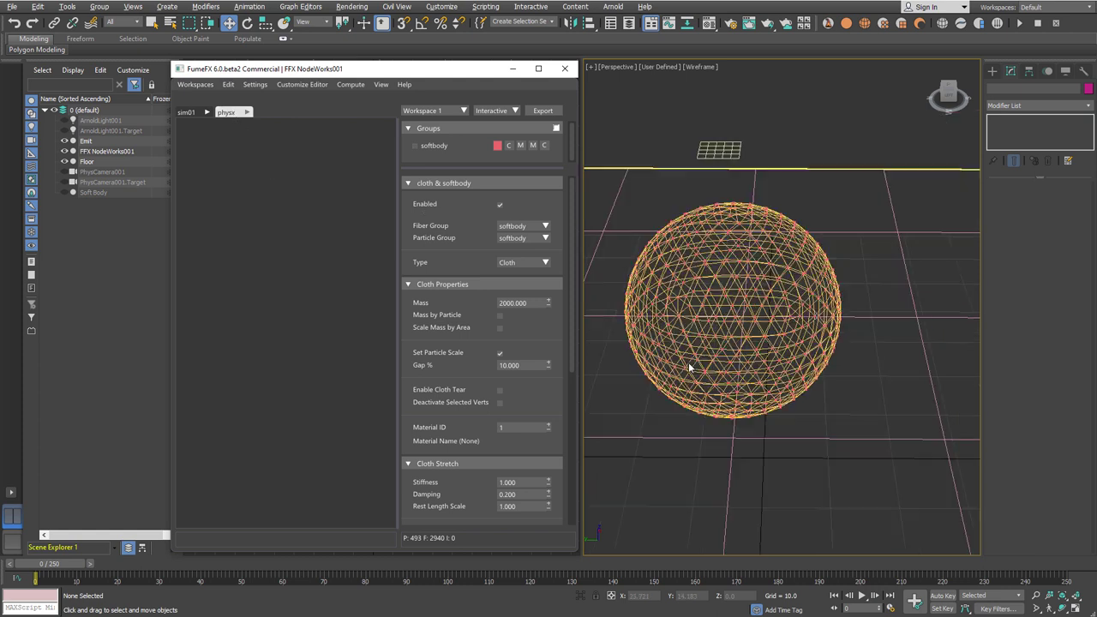
pyautogui.moveTo(687, 364); pyautogui.dragTo(714, 364, button='middle')
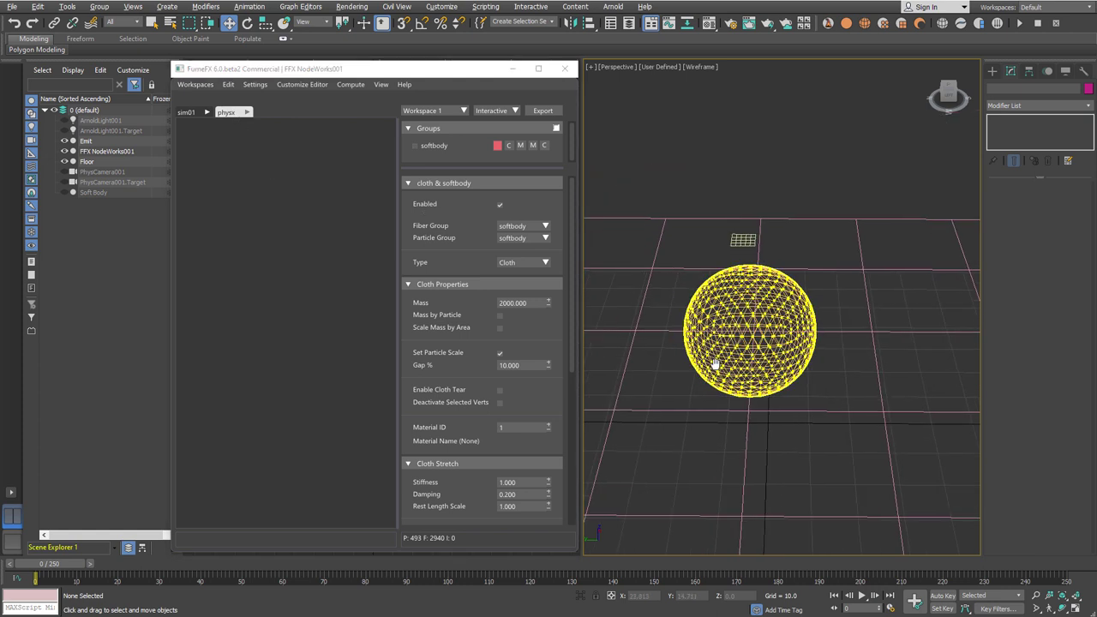
pyautogui.press('F3')
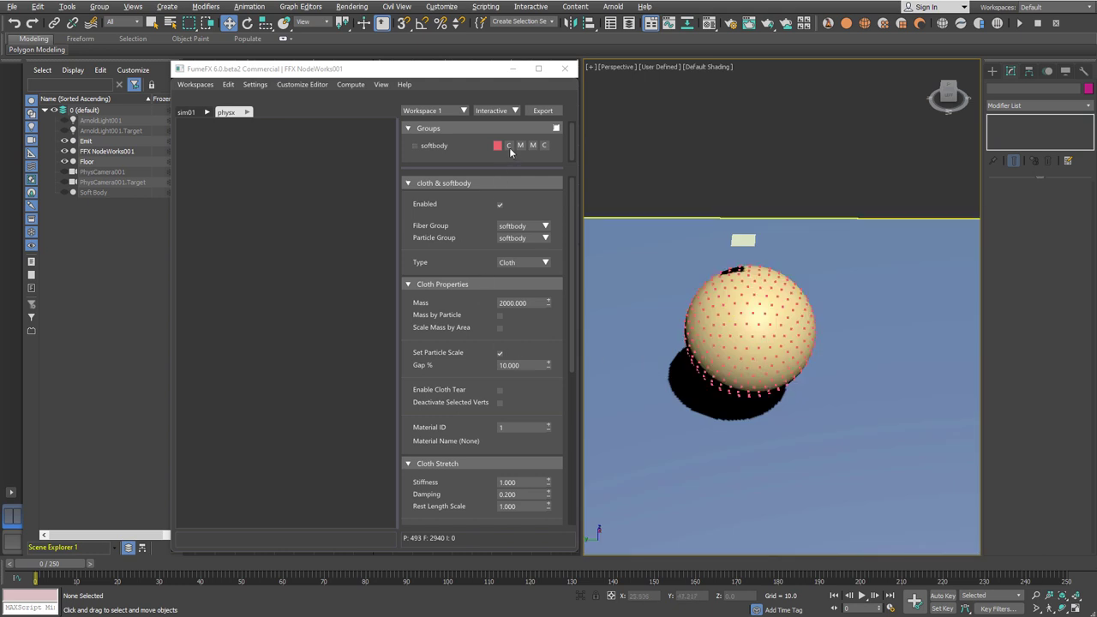
pyautogui.click(510, 146)
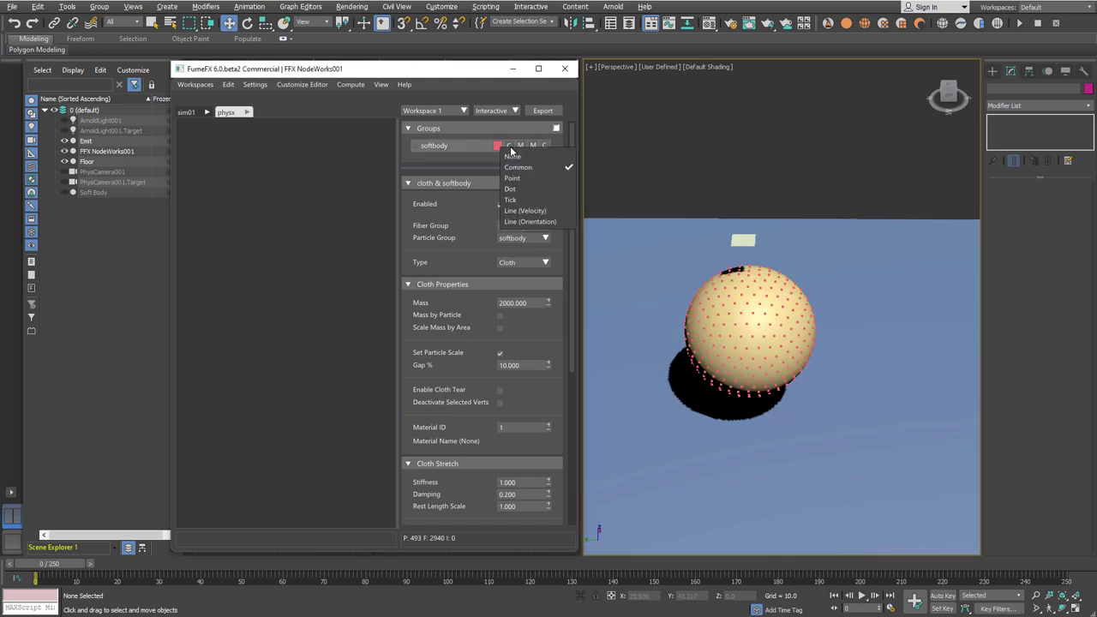
pyautogui.click(512, 157)
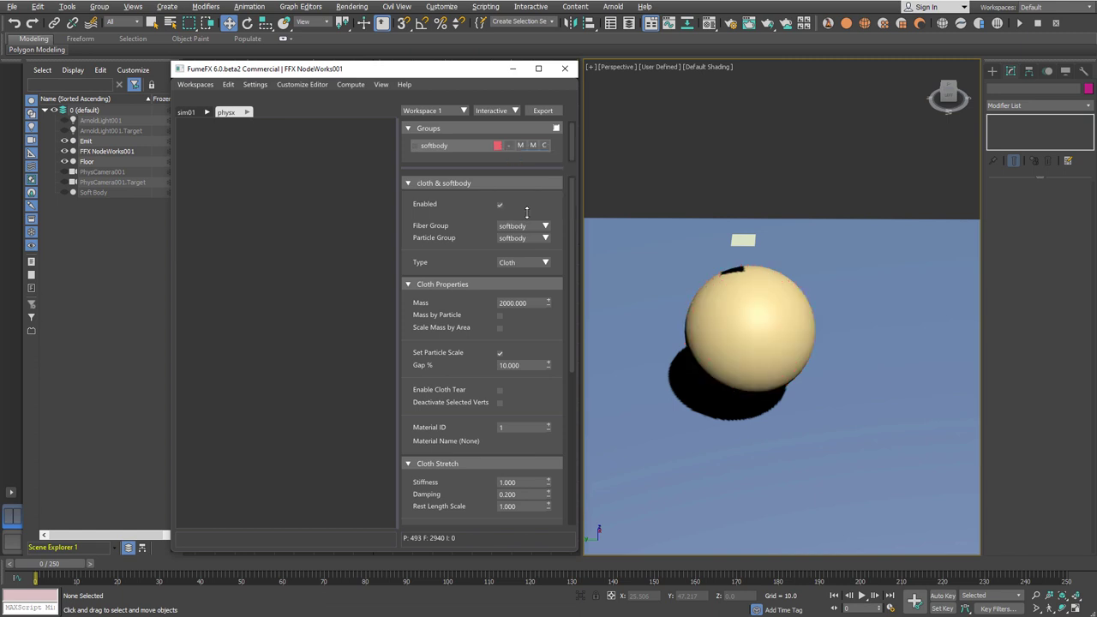
# Add a PhysX Static Collision node using the Floor as collision object
pyautogui.rightClick(225, 185)
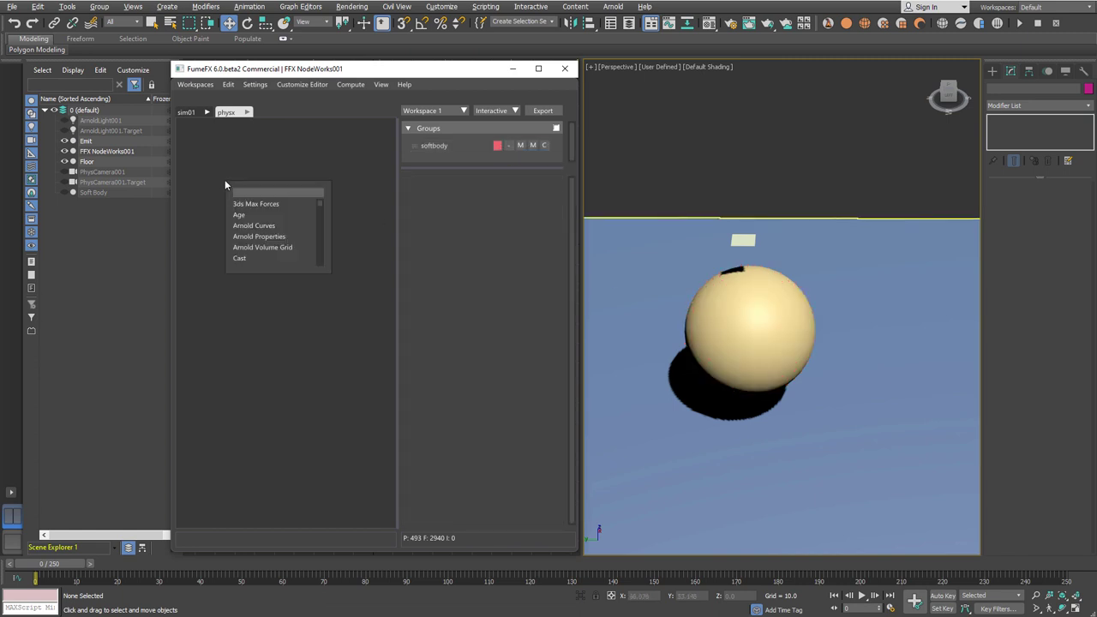
pyautogui.write('stat')
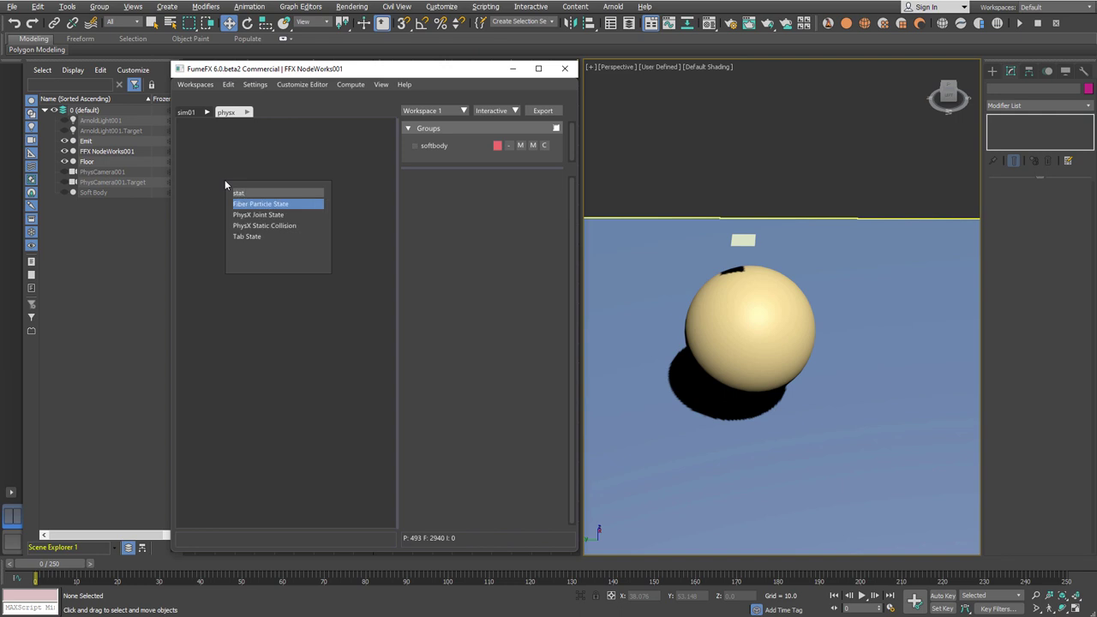
pyautogui.click(279, 225)
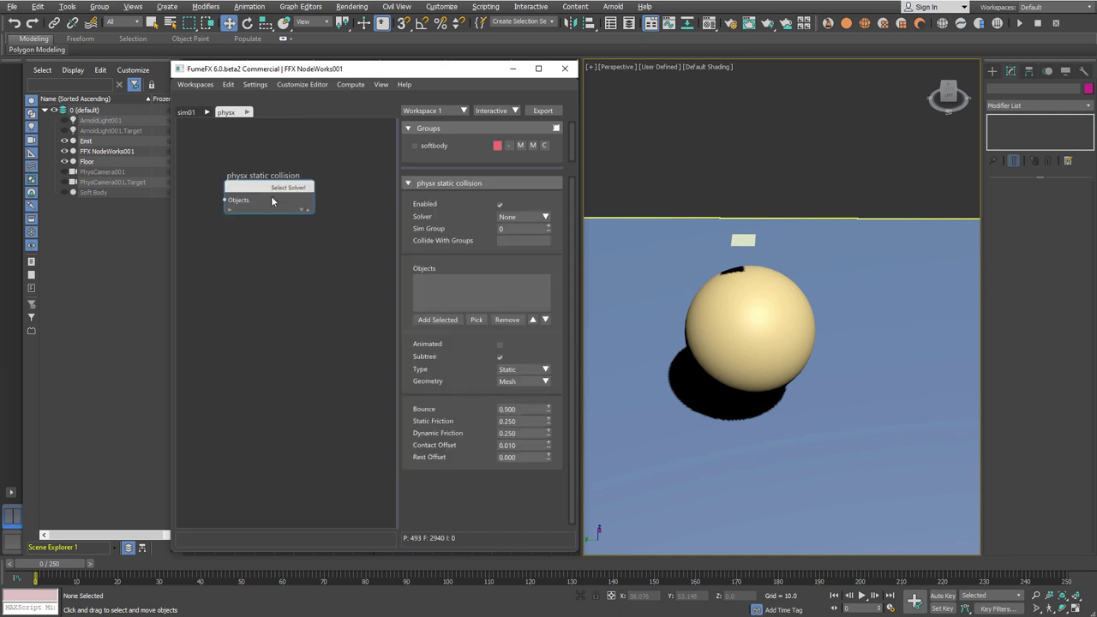
pyautogui.moveTo(270, 190); pyautogui.dragTo(268, 214)
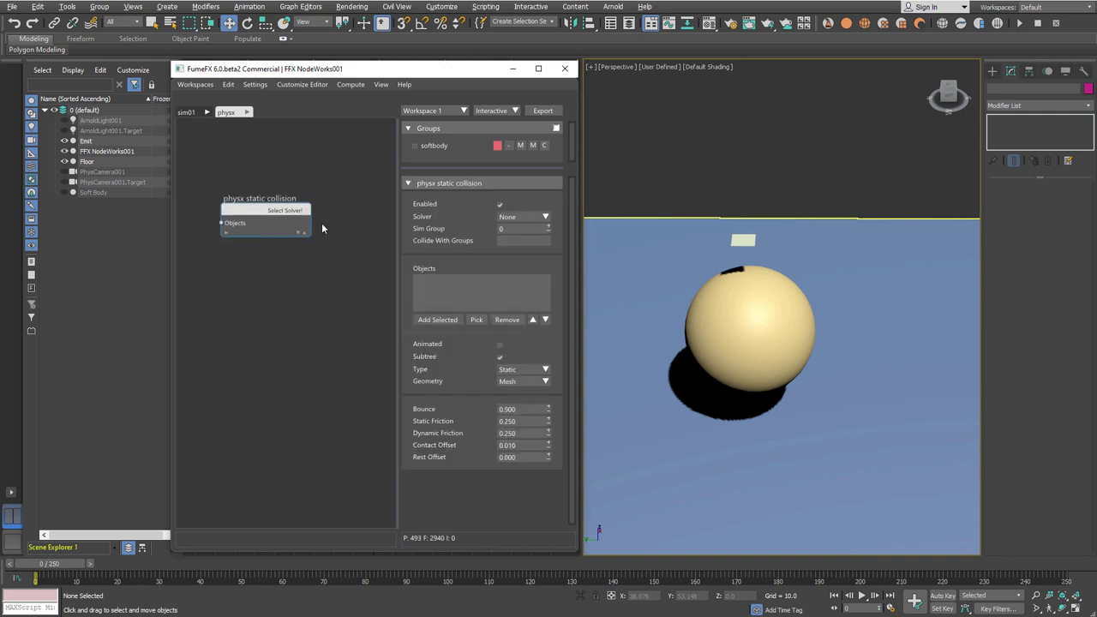
pyautogui.click(476, 320)
pyautogui.click(849, 261)
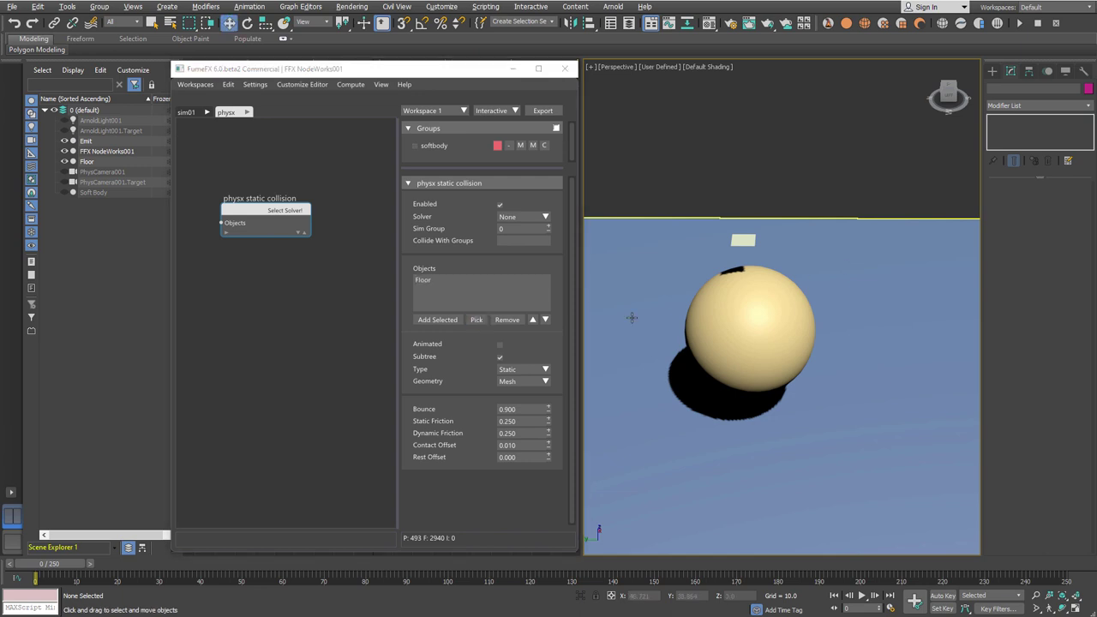
# Set Bounce 0, Static and Dynamic Friction 1.000 and Contact Offset 0.010
pyautogui.click(526, 409)
pyautogui.write('0')
pyautogui.press('Return')
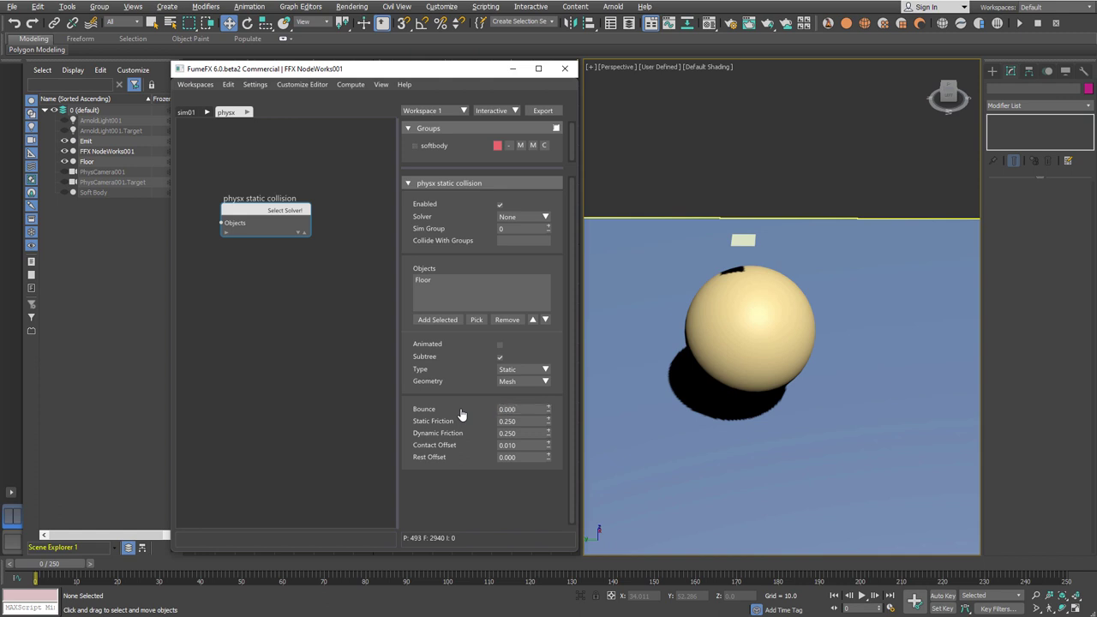
pyautogui.click(521, 420)
pyautogui.write('1')
pyautogui.press('Tab')
pyautogui.press('Tab')
pyautogui.write('0')
pyautogui.press('Return')
pyautogui.moveTo(286, 217); pyautogui.dragTo(286, 234)
pyautogui.click(248, 158)
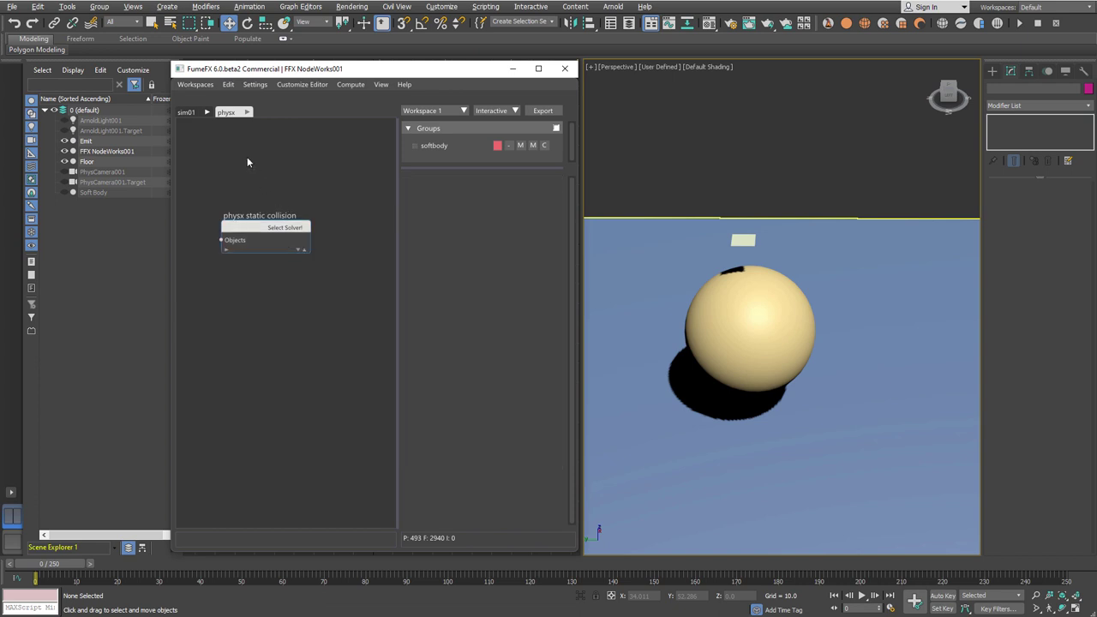
# Add a PhysX Solver node with vertical gravity -4.000
pyautogui.rightClick(247, 157)
pyautogui.write('solv')
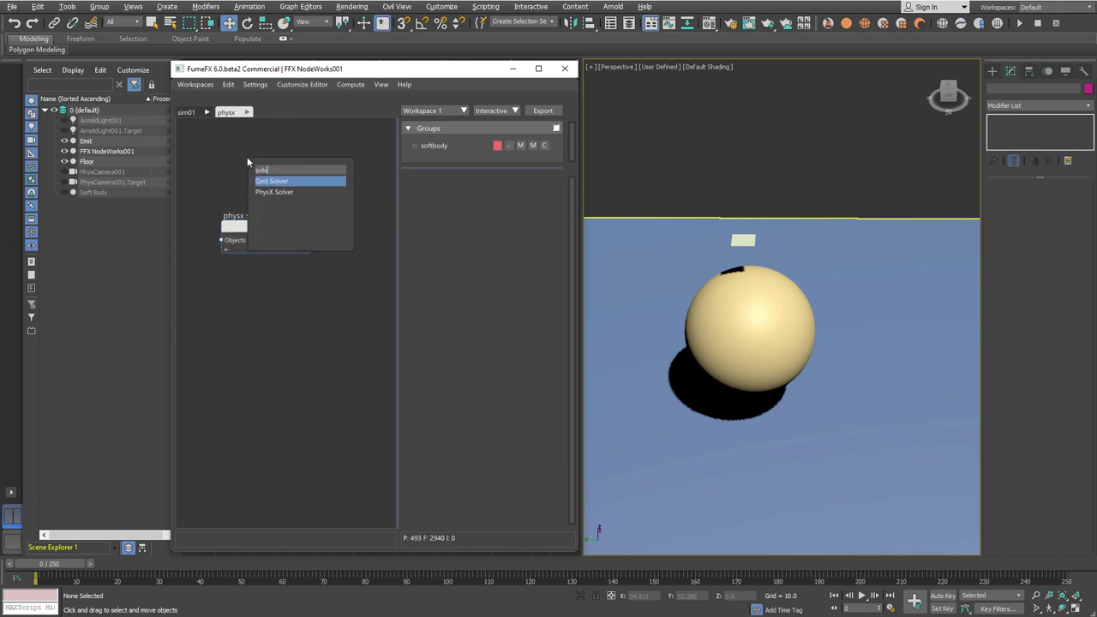
pyautogui.click(282, 190)
pyautogui.moveTo(285, 168); pyautogui.dragTo(258, 157)
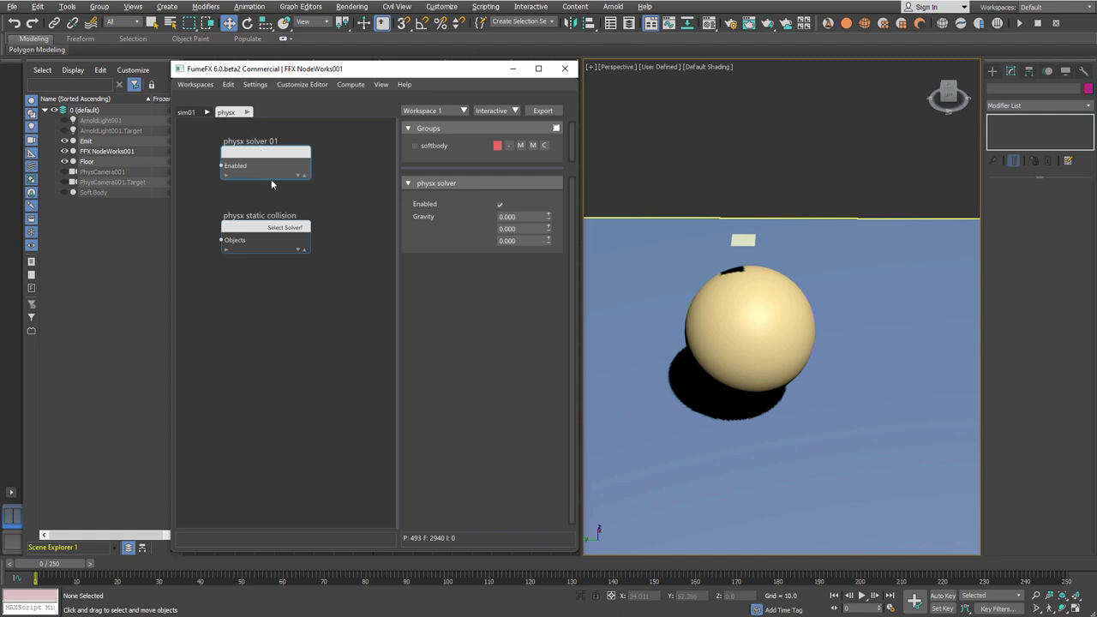
pyautogui.click(527, 241)
pyautogui.write('-4')
pyautogui.press('Return')
# Assign physx solver 01 to the Floor collision and set Collide With Groups to 1,2
pyautogui.click(291, 225)
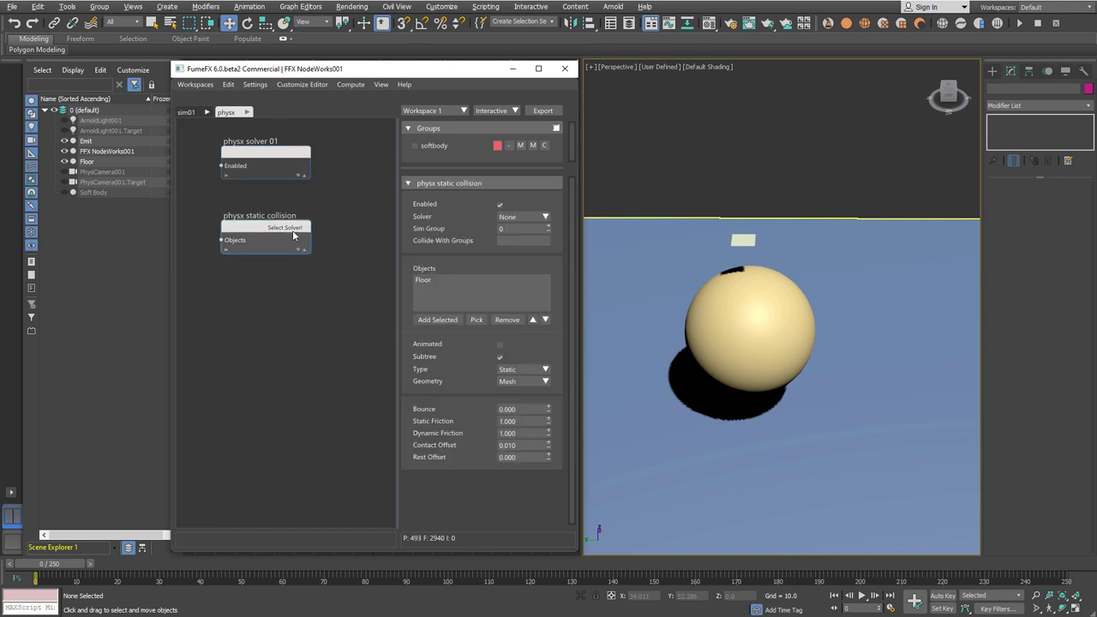
pyautogui.click(545, 217)
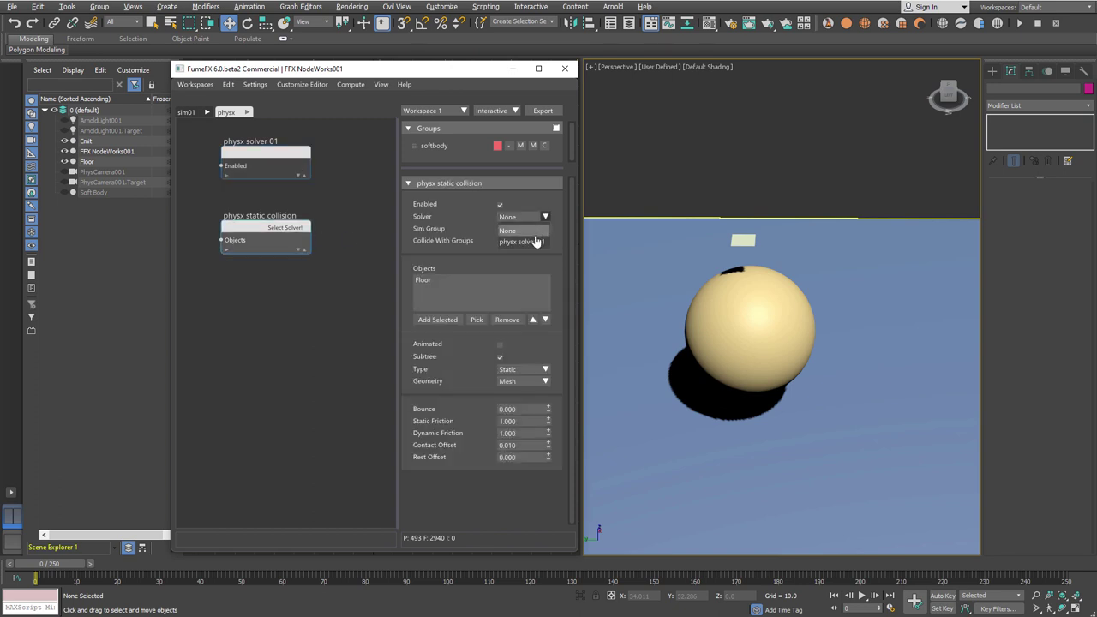
pyautogui.click(533, 240)
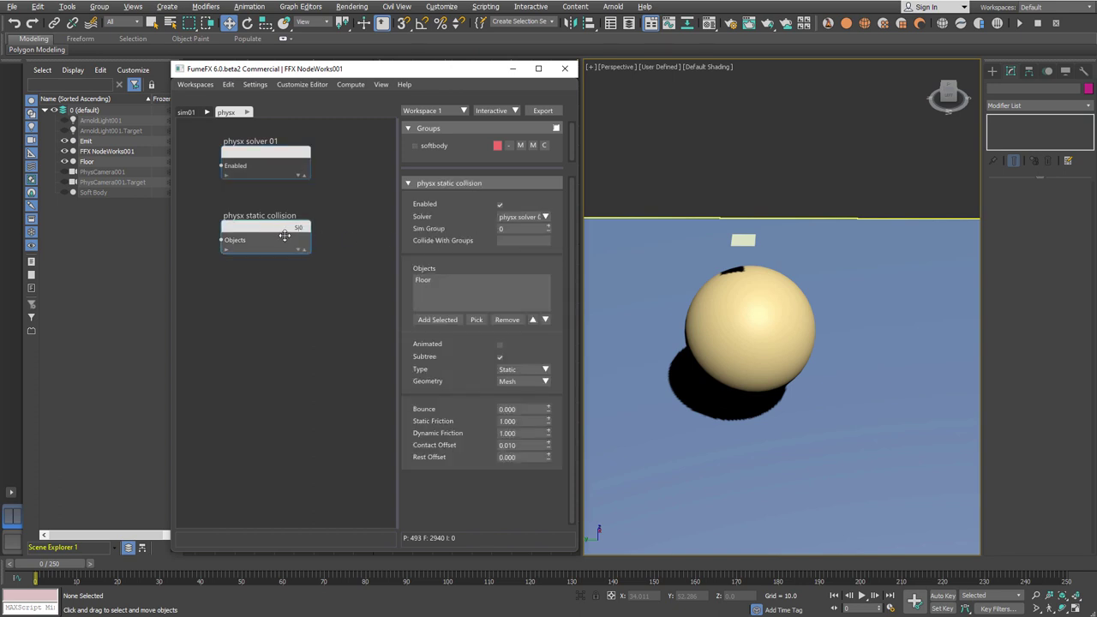
pyautogui.click(517, 229)
pyautogui.click(518, 239)
pyautogui.write('1,2')
pyautogui.press('Return')
pyautogui.moveTo(282, 229); pyautogui.dragTo(265, 229)
# Add a softbody get part group node with its Particle Filter set to New Particles
pyautogui.rightClick(216, 285)
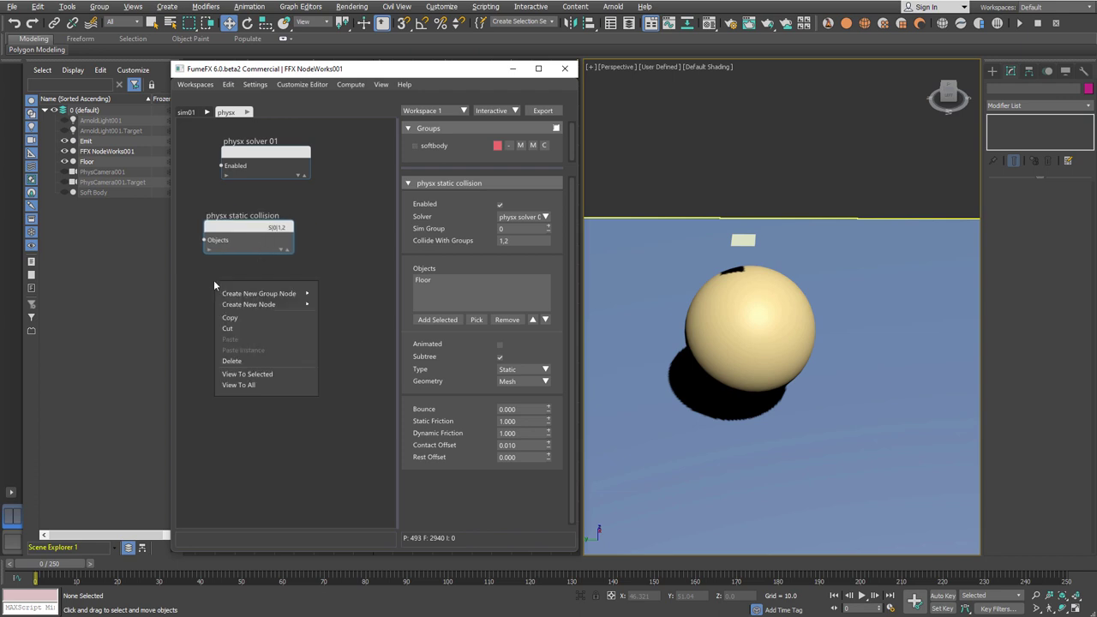
pyautogui.moveTo(257, 293)
pyautogui.click(330, 306)
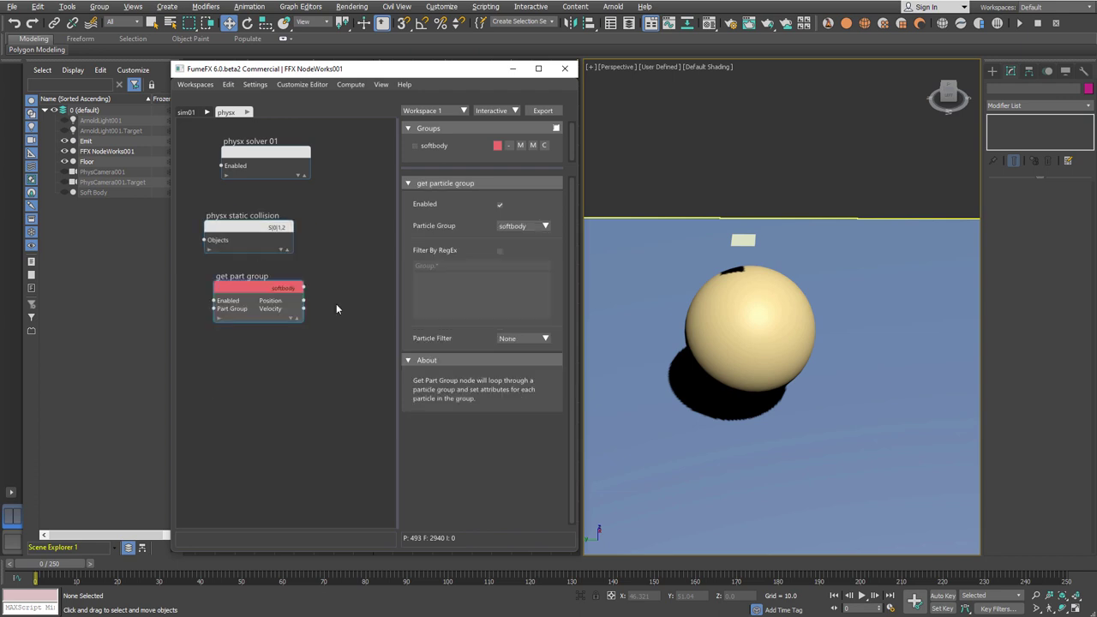
pyautogui.moveTo(264, 284); pyautogui.dragTo(251, 296)
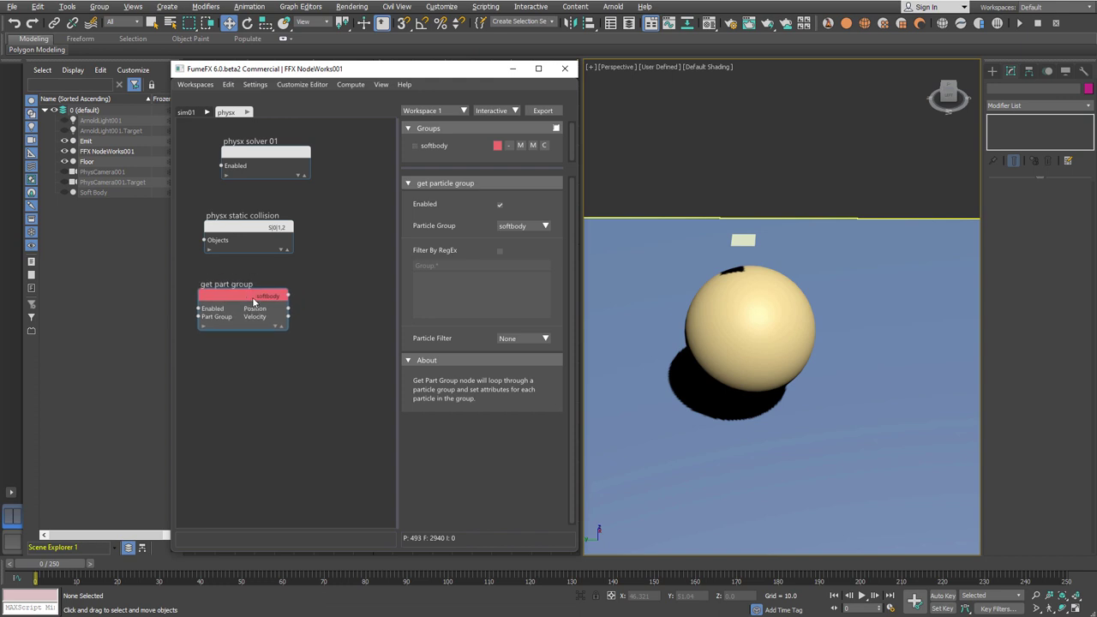
pyautogui.click(538, 338)
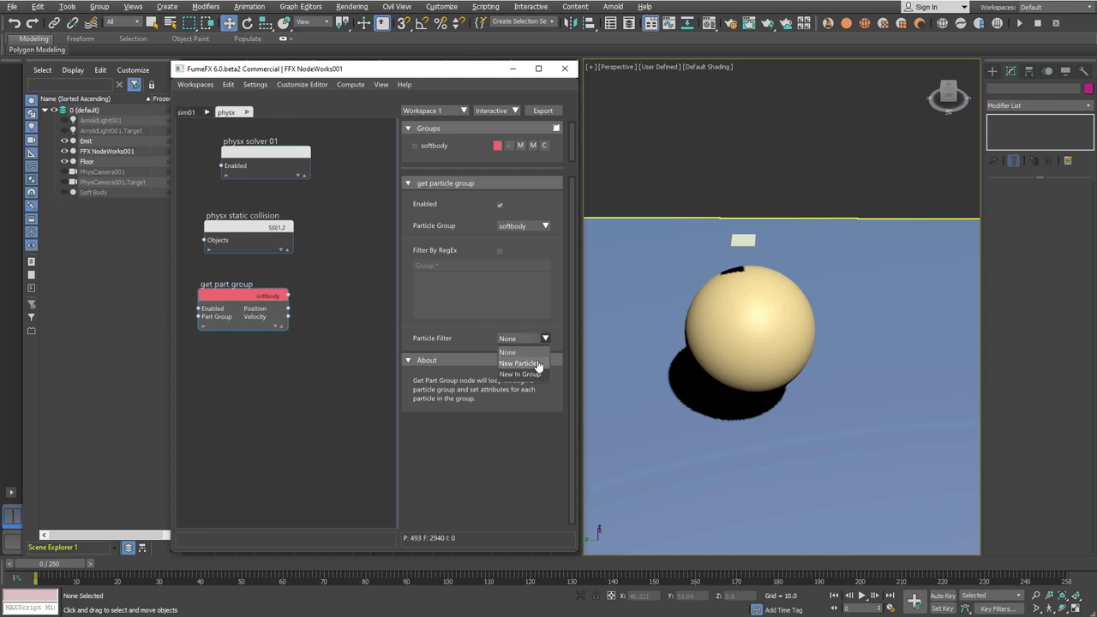
pyautogui.click(538, 364)
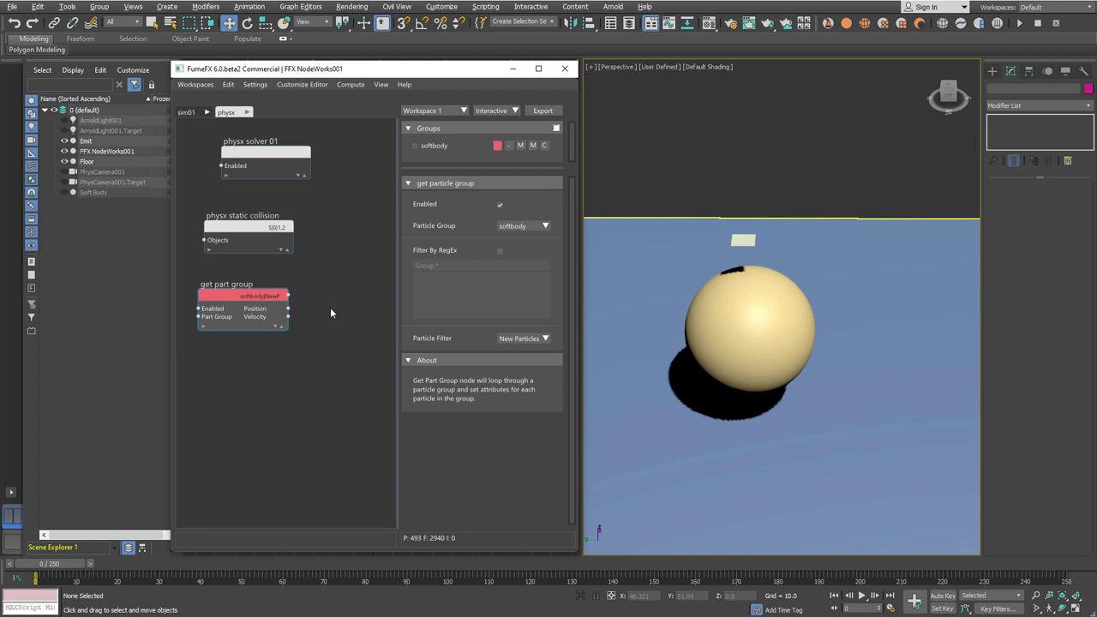
# Wire a new PhysX Object node from the get part group node's output
pyautogui.moveTo(173, 326); pyautogui.dragTo(152, 326)
pyautogui.moveTo(264, 297); pyautogui.dragTo(312, 315)
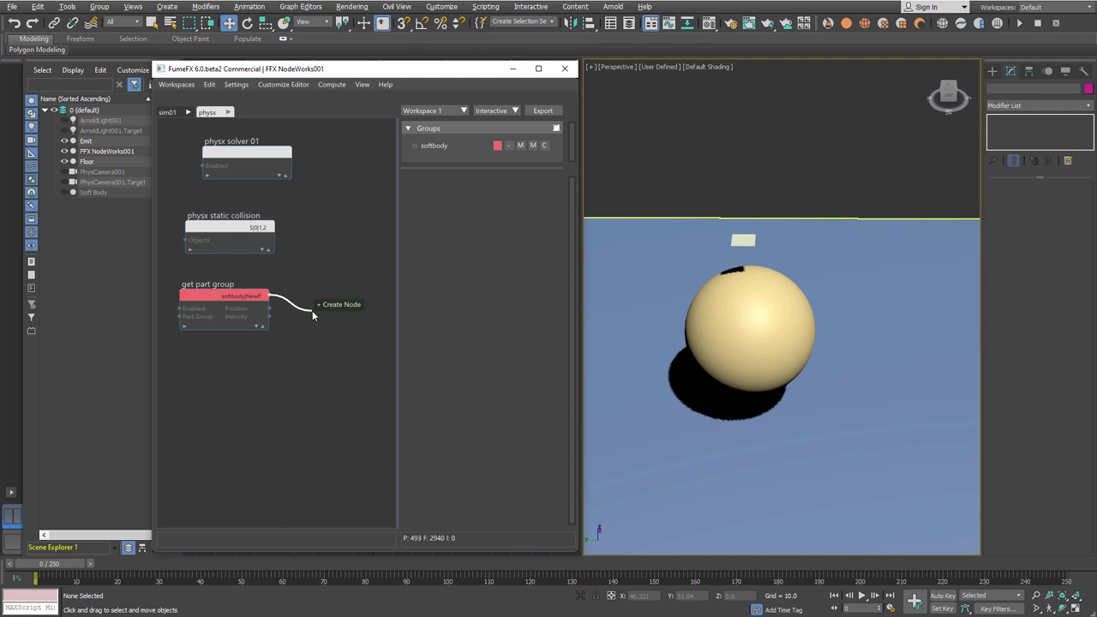
pyautogui.moveTo(313, 316); pyautogui.dragTo(312, 315)
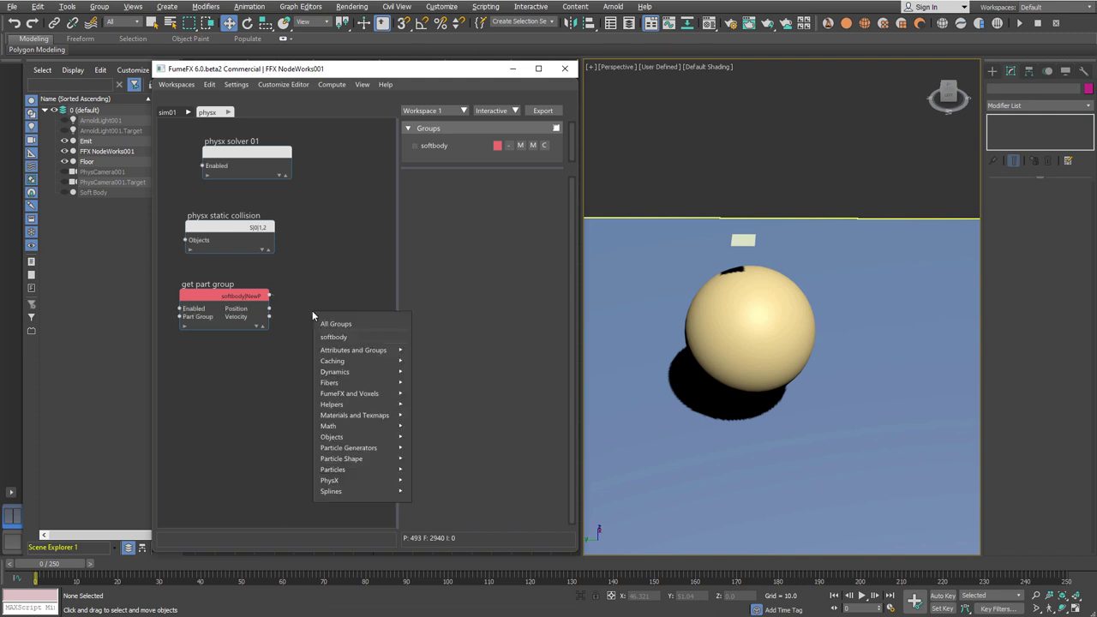
pyautogui.write('phy')
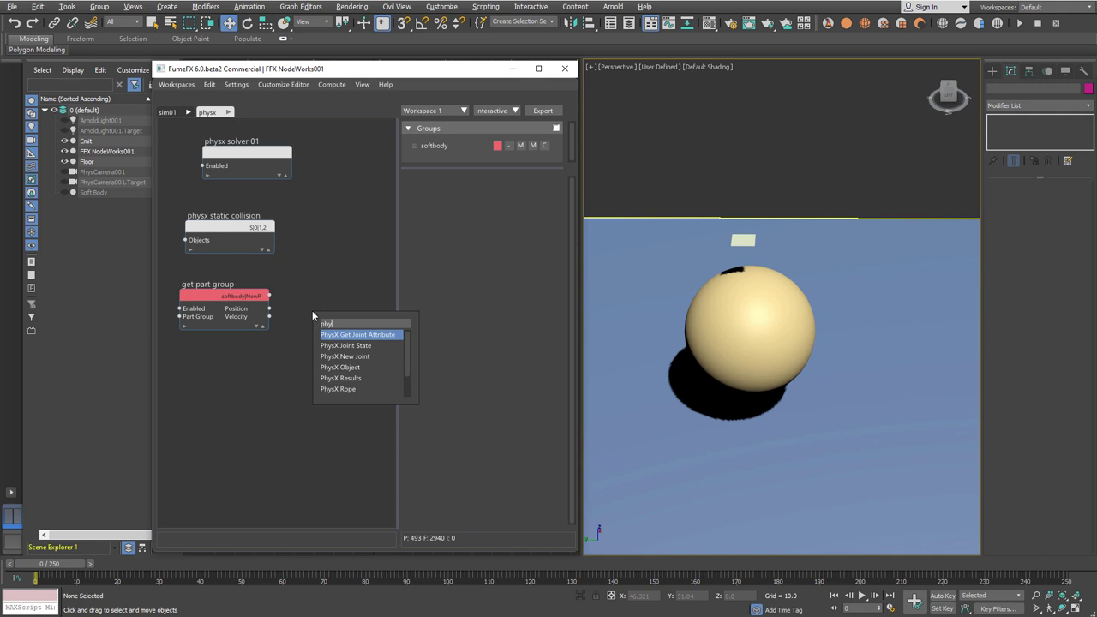
pyautogui.click(387, 365)
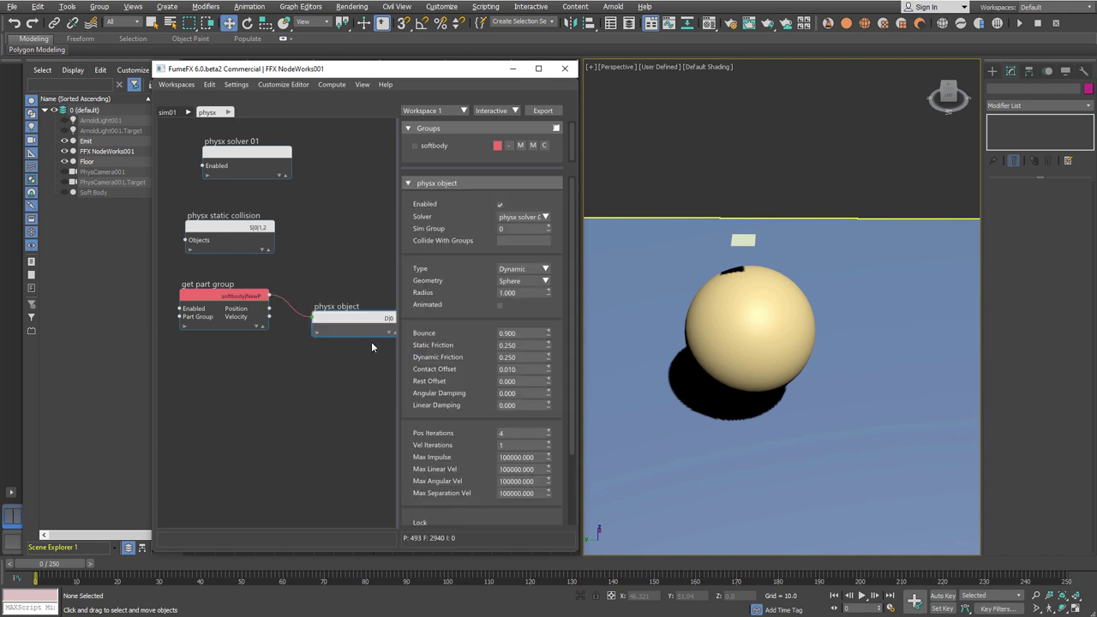
# Set the PhysX object's Sim Group to 1 and Collide With Groups to 0,2
pyautogui.click(514, 228)
pyautogui.write('1')
pyautogui.click(515, 240)
pyautogui.write('0')
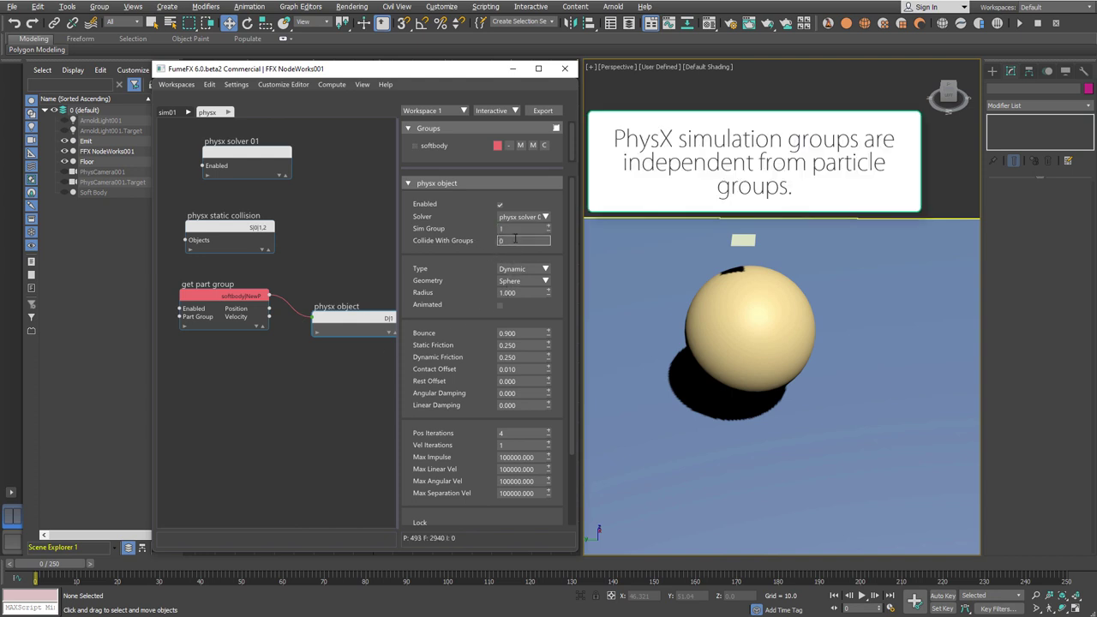
pyautogui.write(',2')
pyautogui.press('Return')
# Reset Bounce to 0 and set static and dynamic friction to 2
pyautogui.scroll(-3, 492, 265)
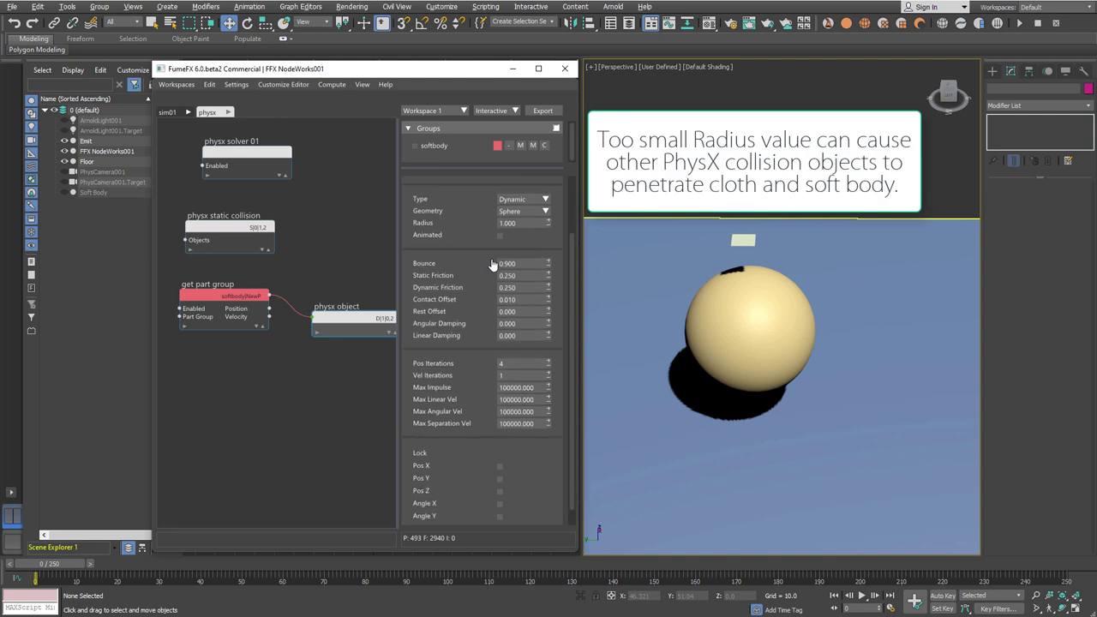
pyautogui.doubleClick(525, 264)
pyautogui.rightClick(549, 267)
pyautogui.doubleClick(511, 275)
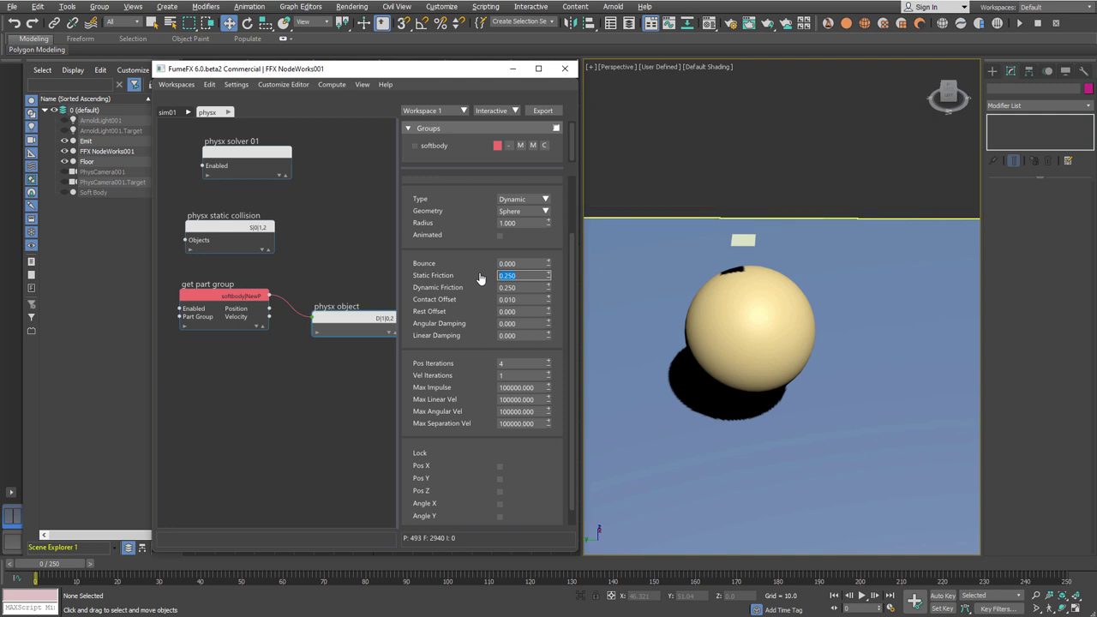
pyautogui.write('2')
pyautogui.press('Tab')
pyautogui.write('2')
pyautogui.press('Return')
# Lock particle rotation on X and Y while briefly showing the softbody particles
pyautogui.scroll(-1, 533, 365)
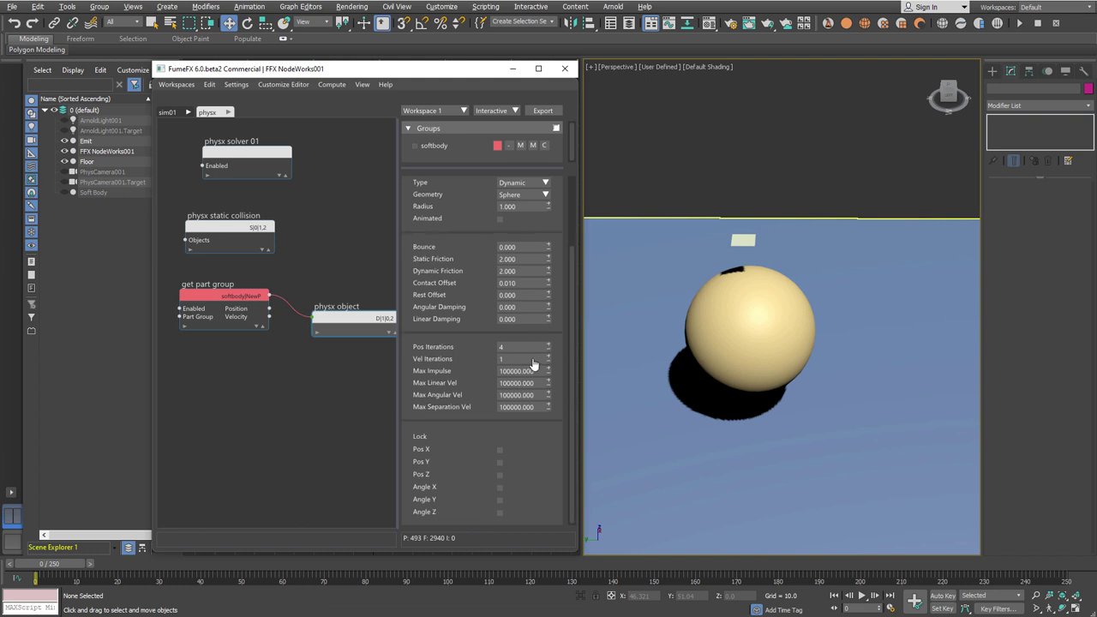
pyautogui.click(508, 145)
pyautogui.click(524, 162)
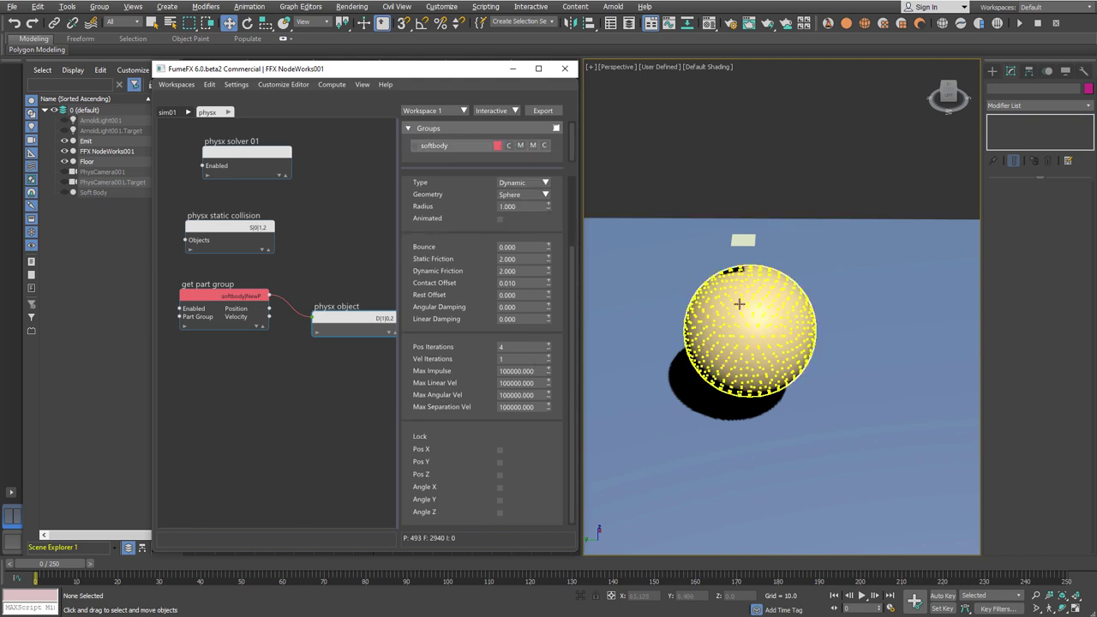
pyautogui.click(749, 331)
pyautogui.click(749, 332)
pyautogui.click(638, 389)
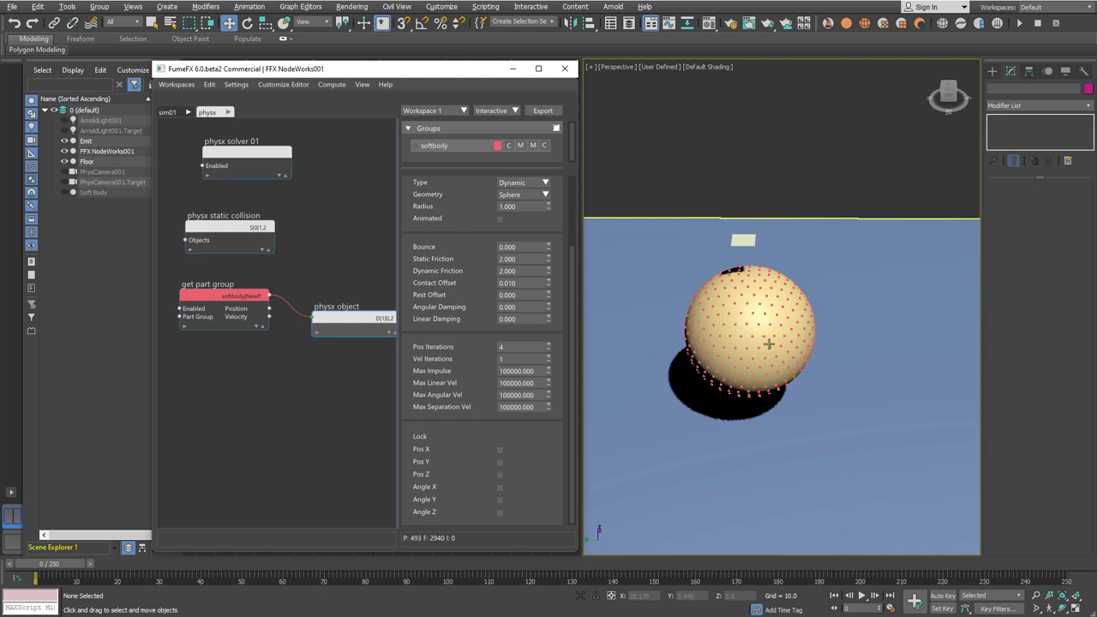
pyautogui.click(501, 486)
pyautogui.click(501, 500)
pyautogui.click(507, 145)
pyautogui.click(513, 149)
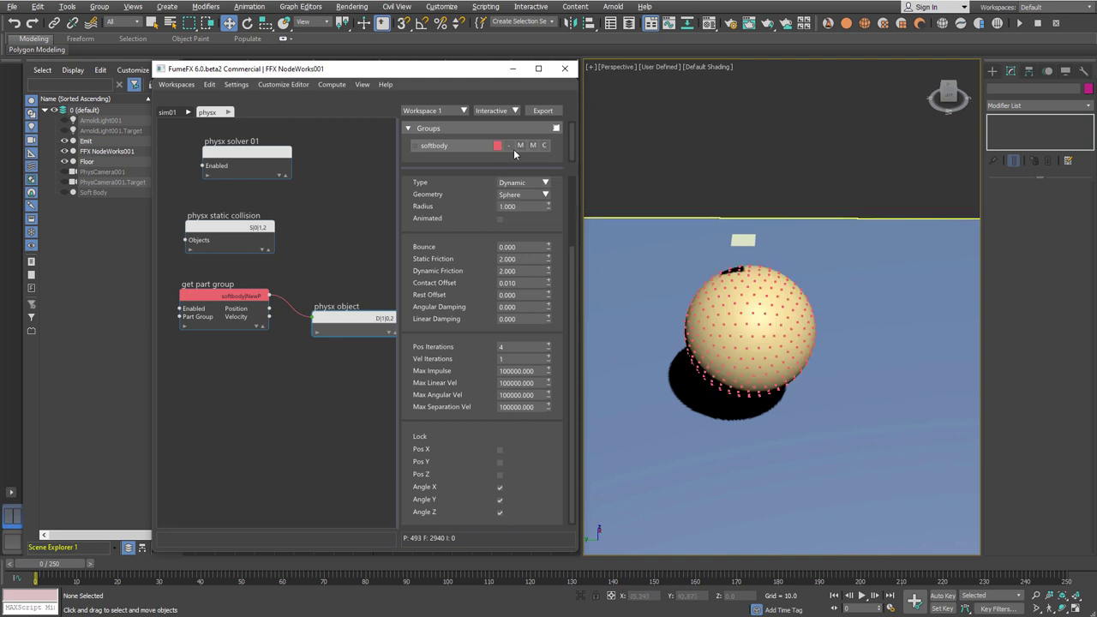
# Set Pos Iterations to 10 and Vel Iterations to 5
pyautogui.click(528, 347)
pyautogui.write('10')
pyautogui.press('Tab')
pyautogui.write('5')
pyautogui.press('Return')
# Preview to frame 12, then set the Fiber solver Iterations to 100
pyautogui.moveTo(64, 564); pyautogui.dragTo(48, 542)
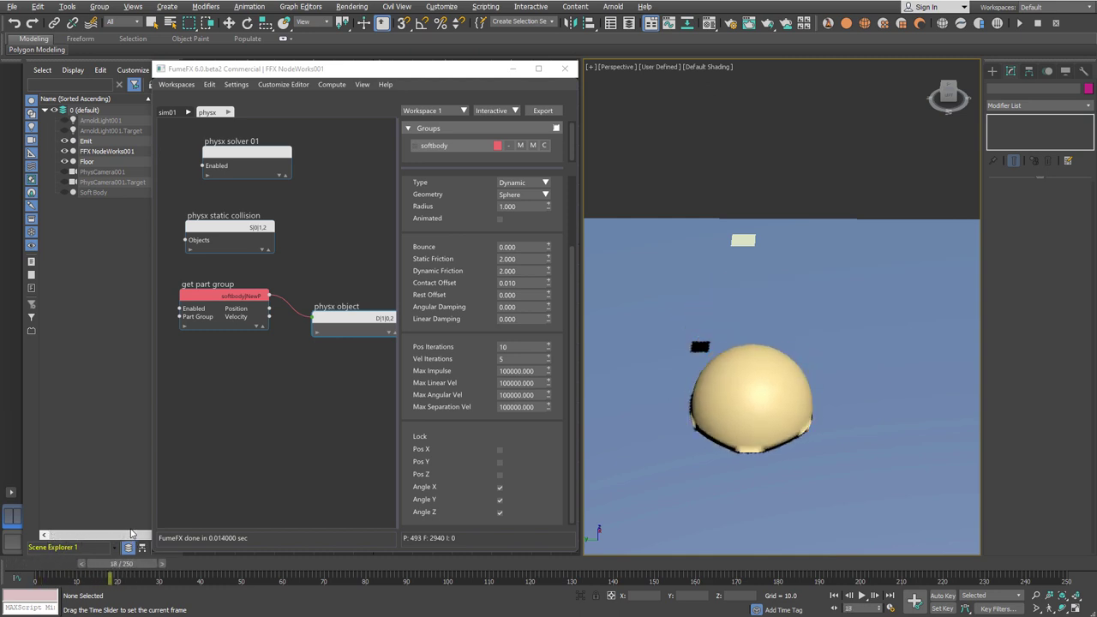
pyautogui.press('w')
pyautogui.click(236, 84)
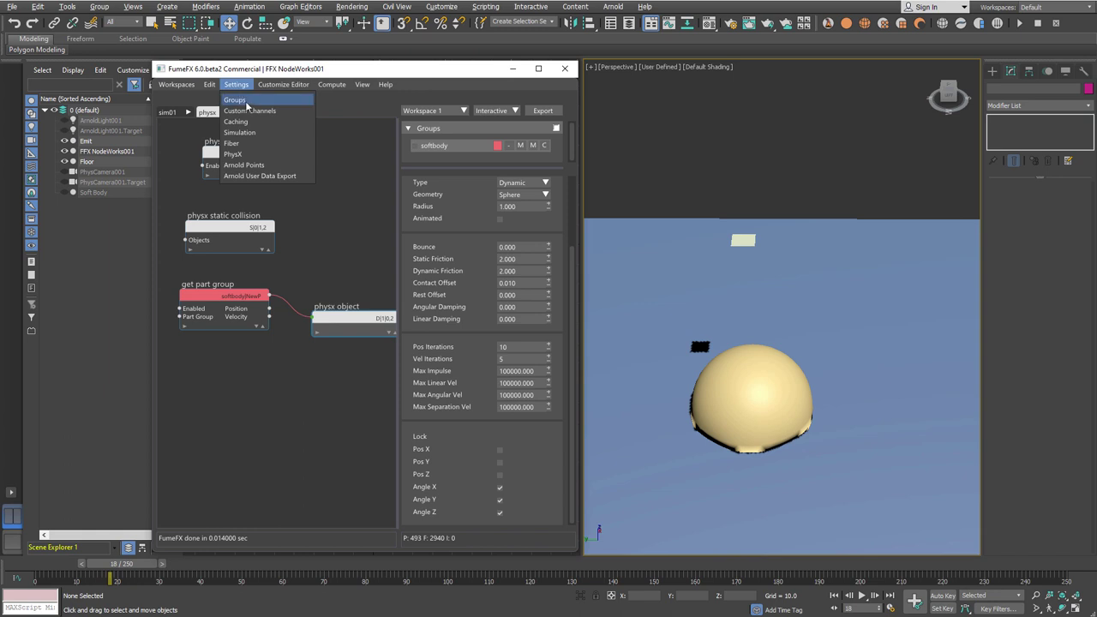
pyautogui.click(232, 143)
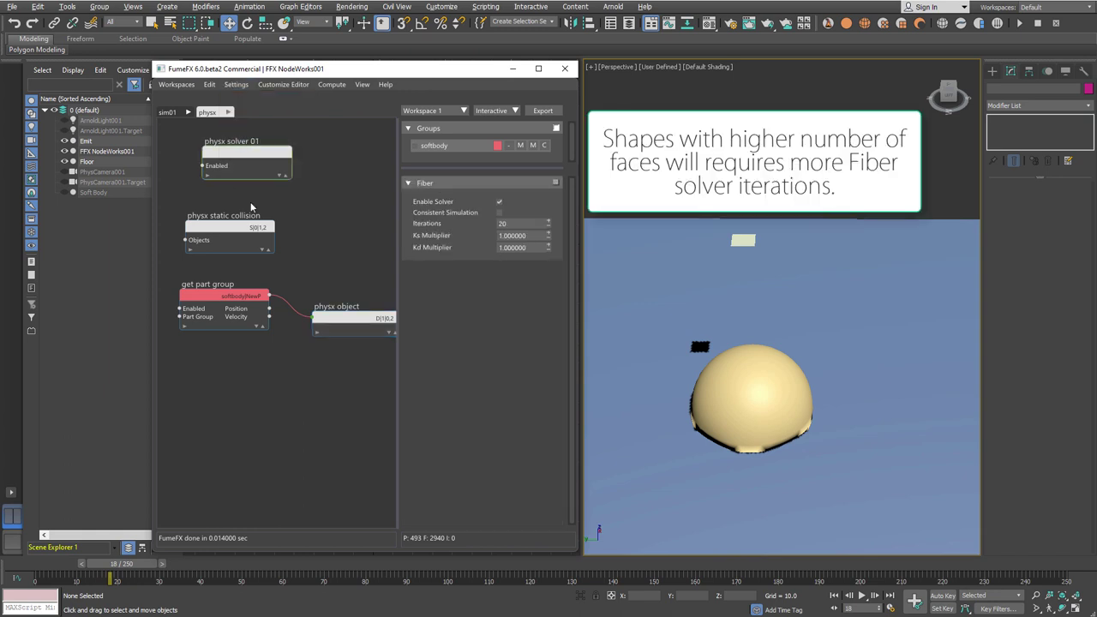
pyautogui.click(526, 223)
pyautogui.moveTo(526, 223); pyautogui.dragTo(470, 232)
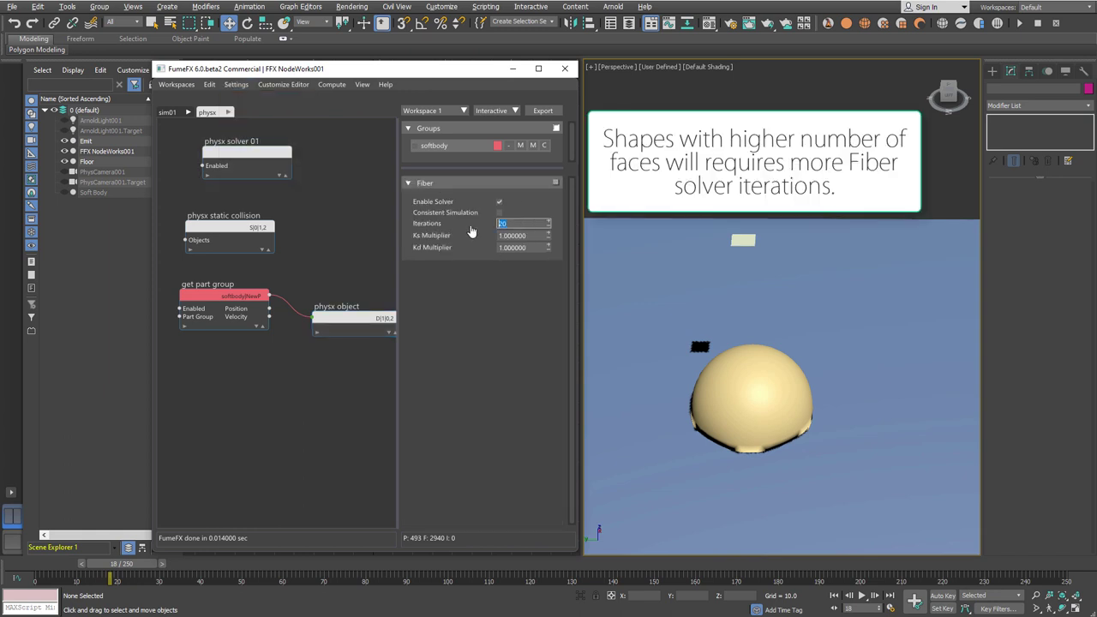
pyautogui.press('Return')
# Set Simulation Steps to 6 and re-run the simulation to frame 8
pyautogui.click(236, 85)
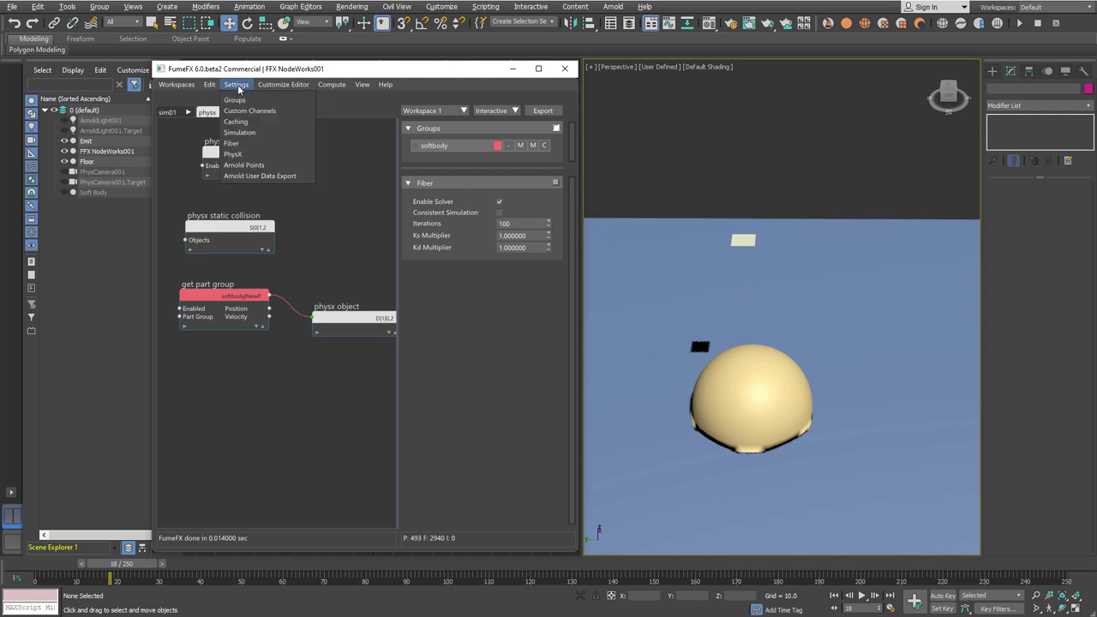
pyautogui.click(240, 133)
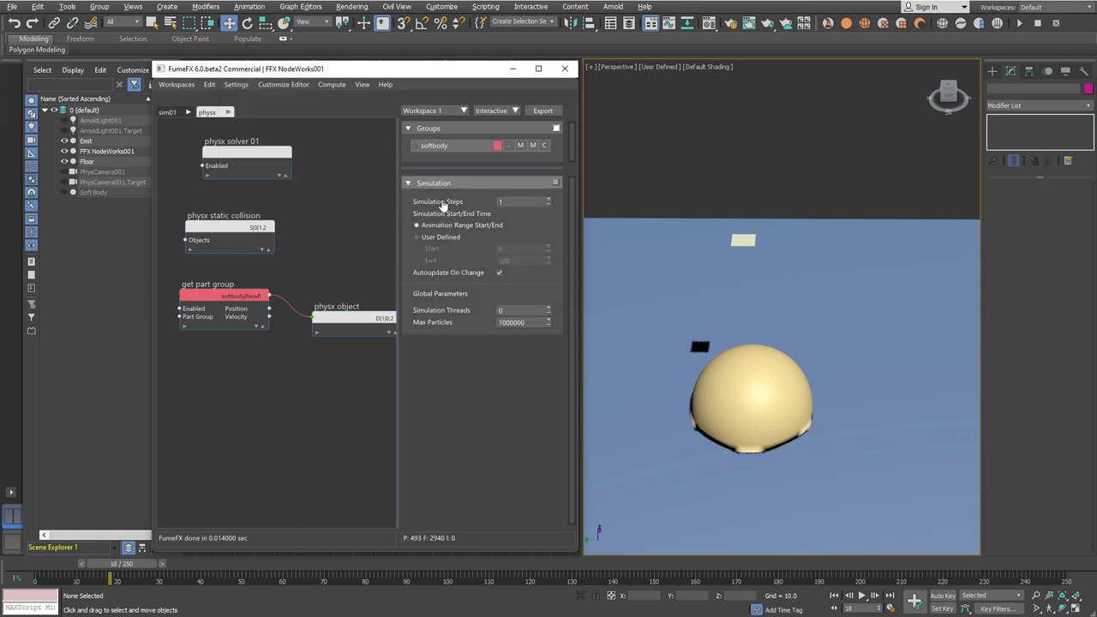
pyautogui.doubleClick(526, 202)
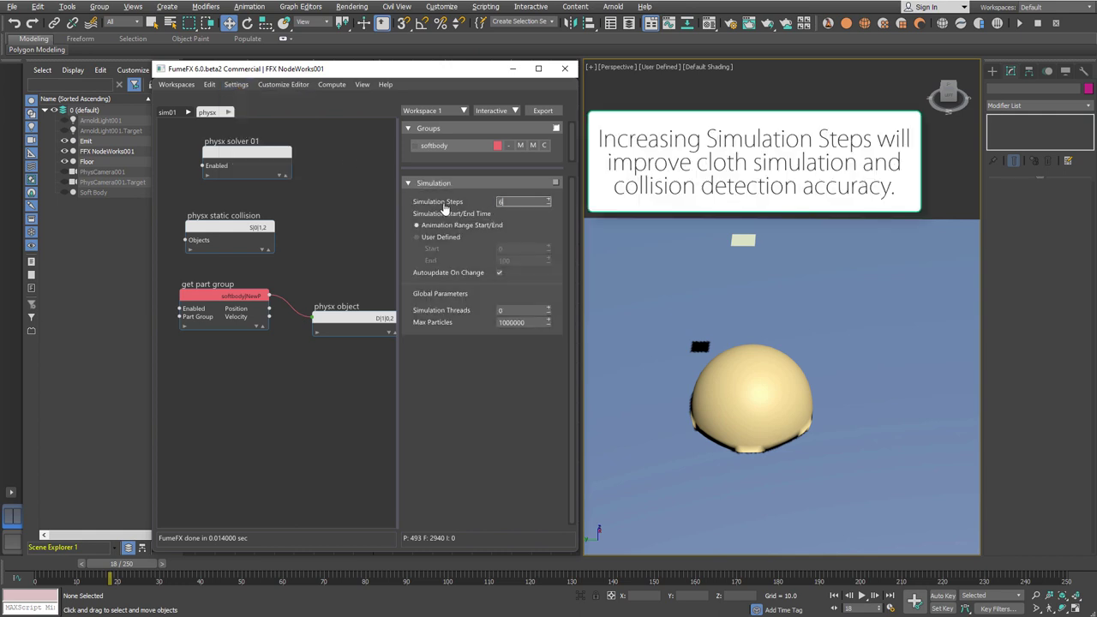
pyautogui.press('Return')
pyautogui.moveTo(36, 563); pyautogui.dragTo(208, 570)
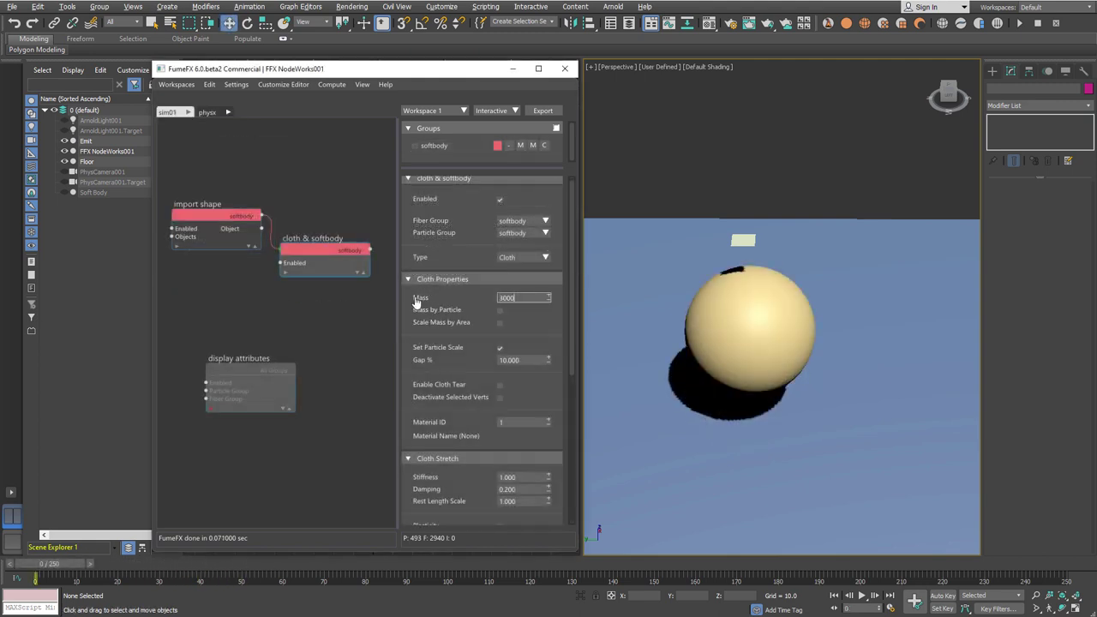
# Compare softbody masses of 3000 and 30000 by scrubbing, then restore 3000
pyautogui.press('Return')
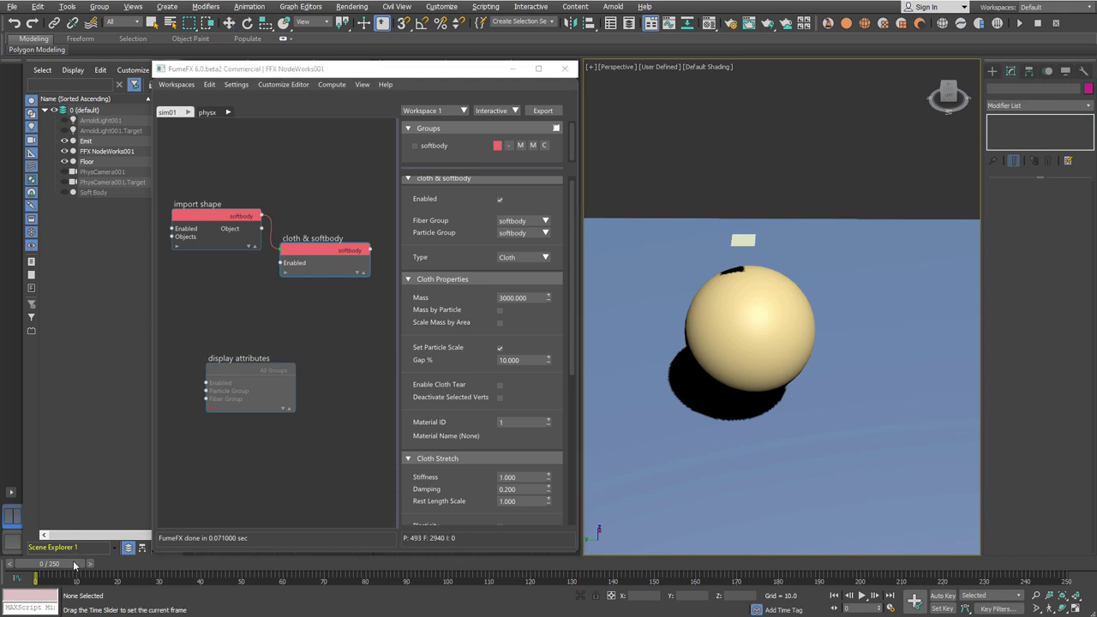
pyautogui.moveTo(72, 562); pyautogui.dragTo(205, 564)
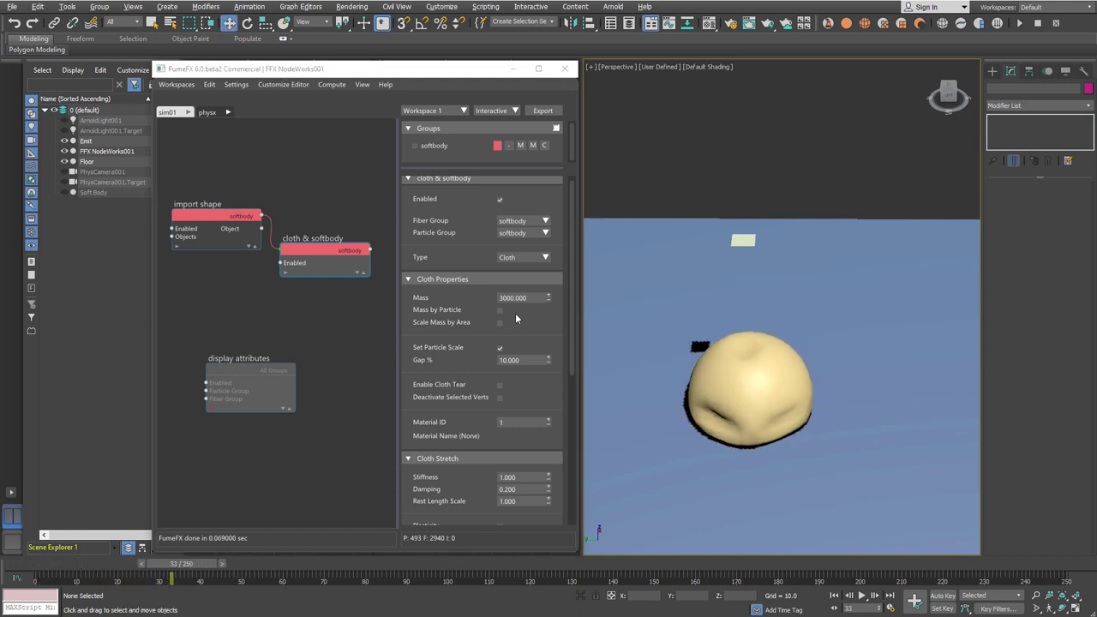
pyautogui.click(515, 308)
pyautogui.press('Return')
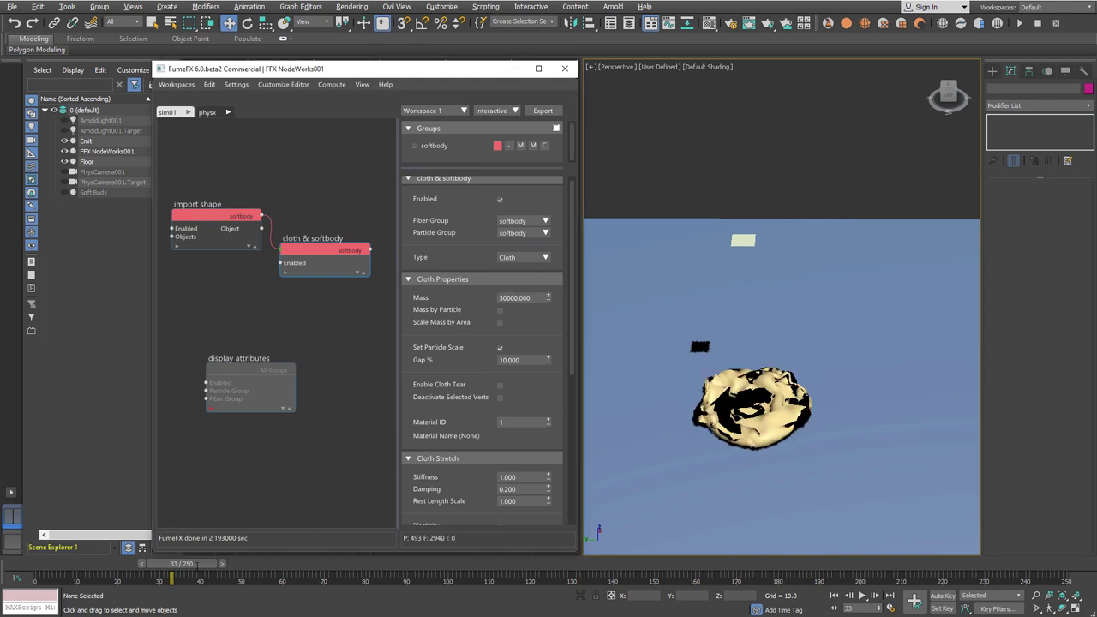
pyautogui.moveTo(39, 563); pyautogui.dragTo(151, 561)
pyautogui.click(512, 298)
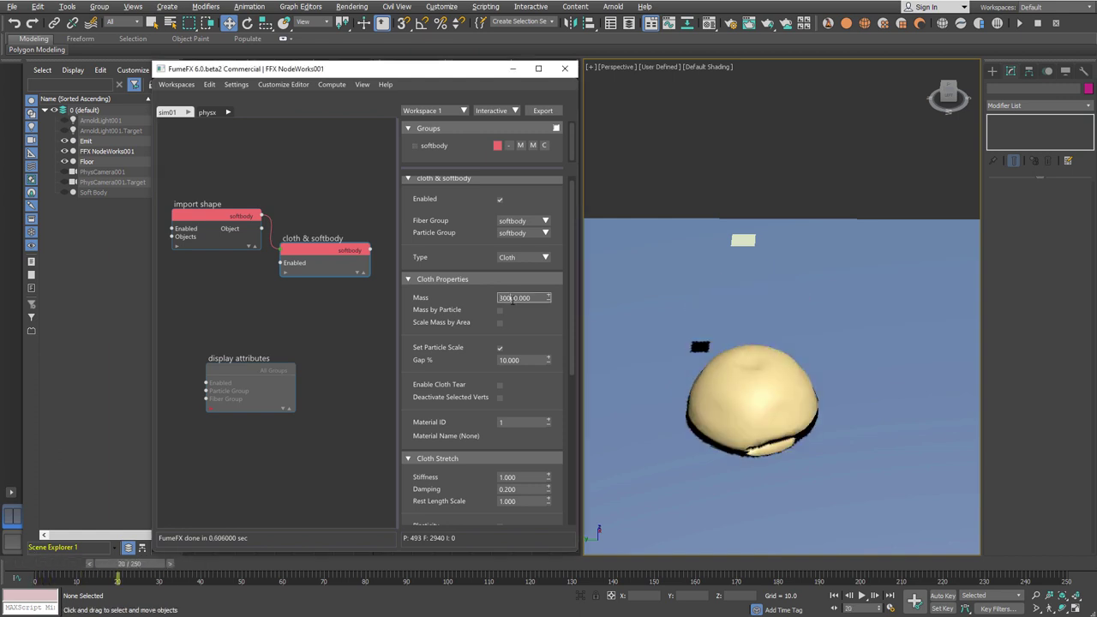
pyautogui.press('Return')
# Make the softbody a Solid Soft Body and preview its deformation to frame 19 in wireframe
pyautogui.click(544, 258)
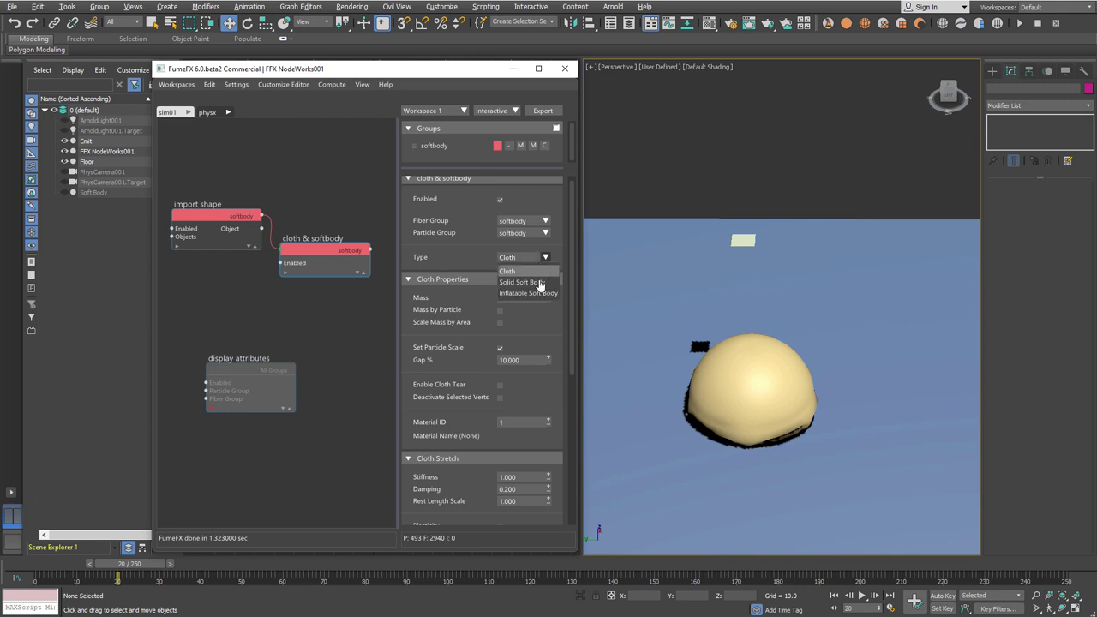
pyautogui.click(540, 283)
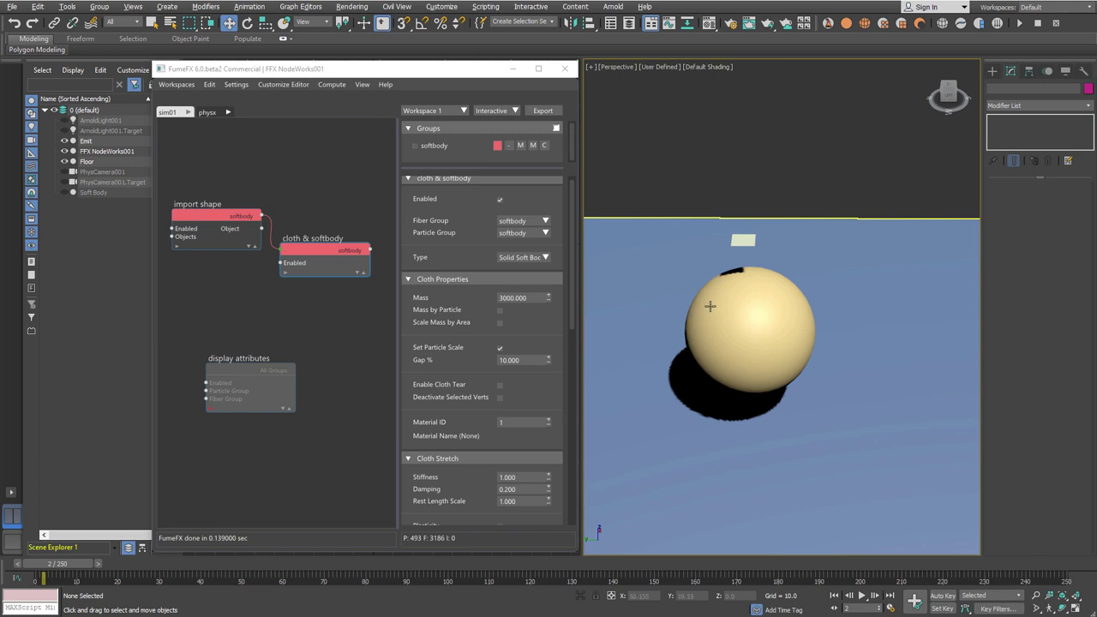
pyautogui.press('F3')
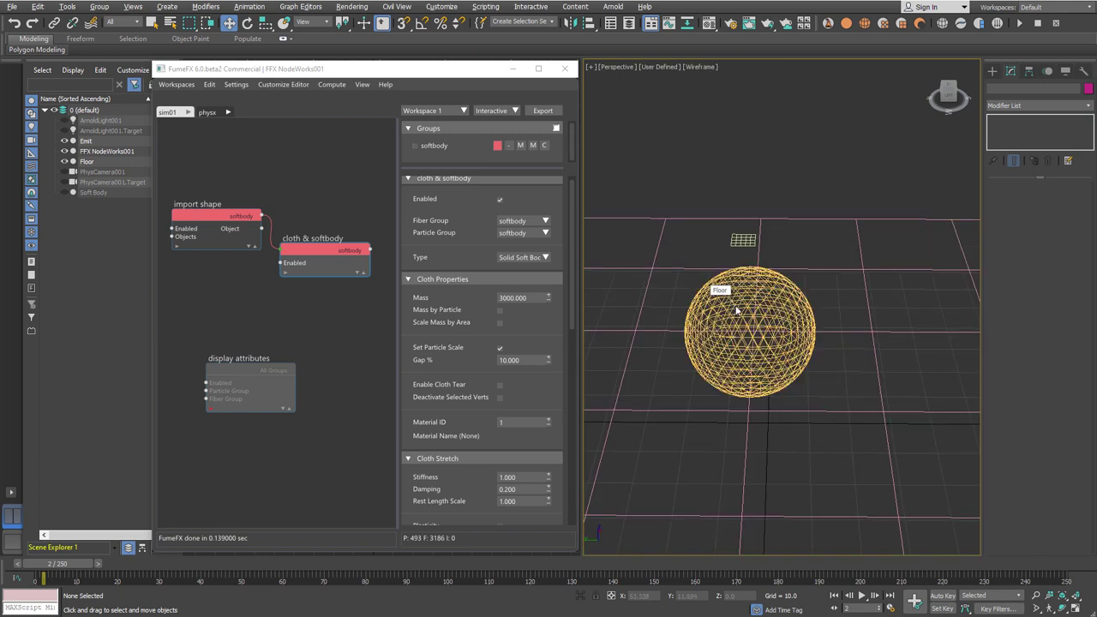
pyautogui.scroll(5, 739, 310)
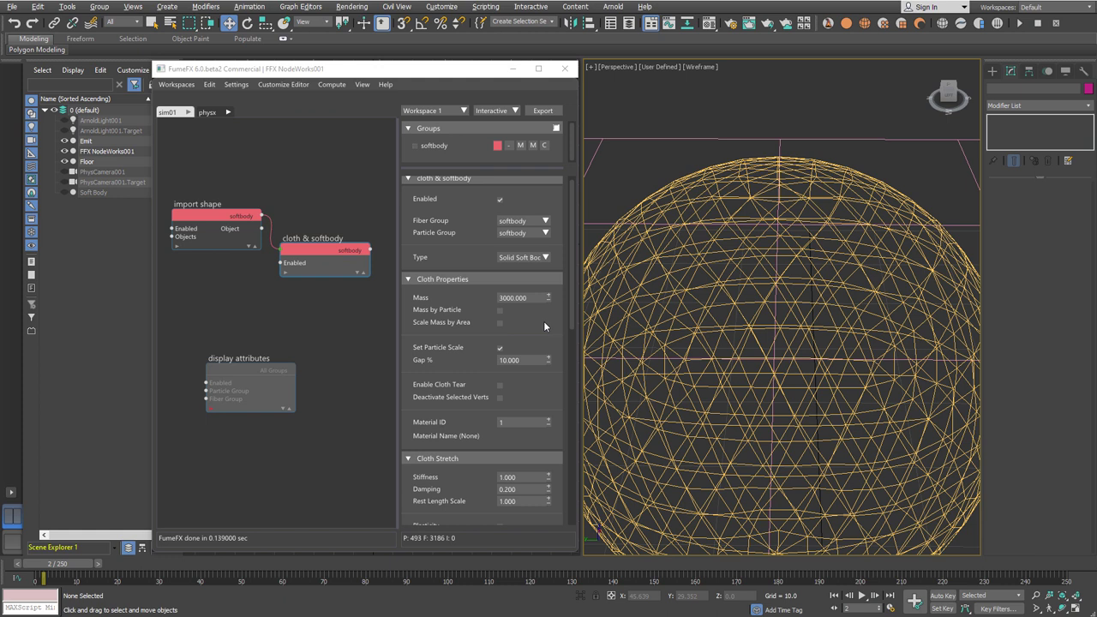
pyautogui.moveTo(543, 324); pyautogui.dragTo(549, 222)
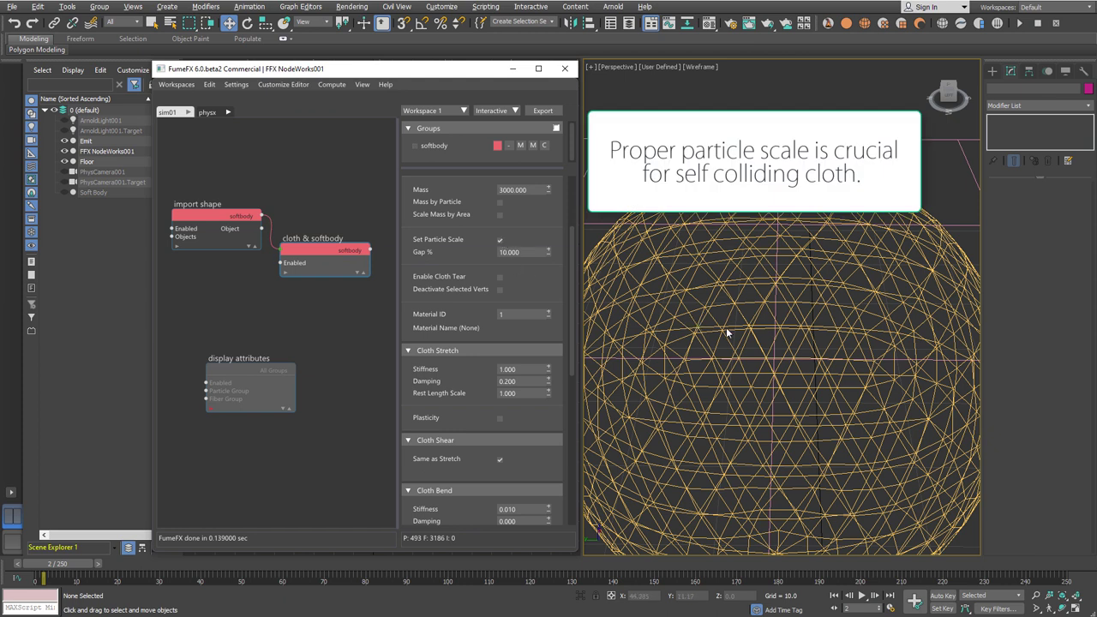
pyautogui.scroll(5, 724, 334)
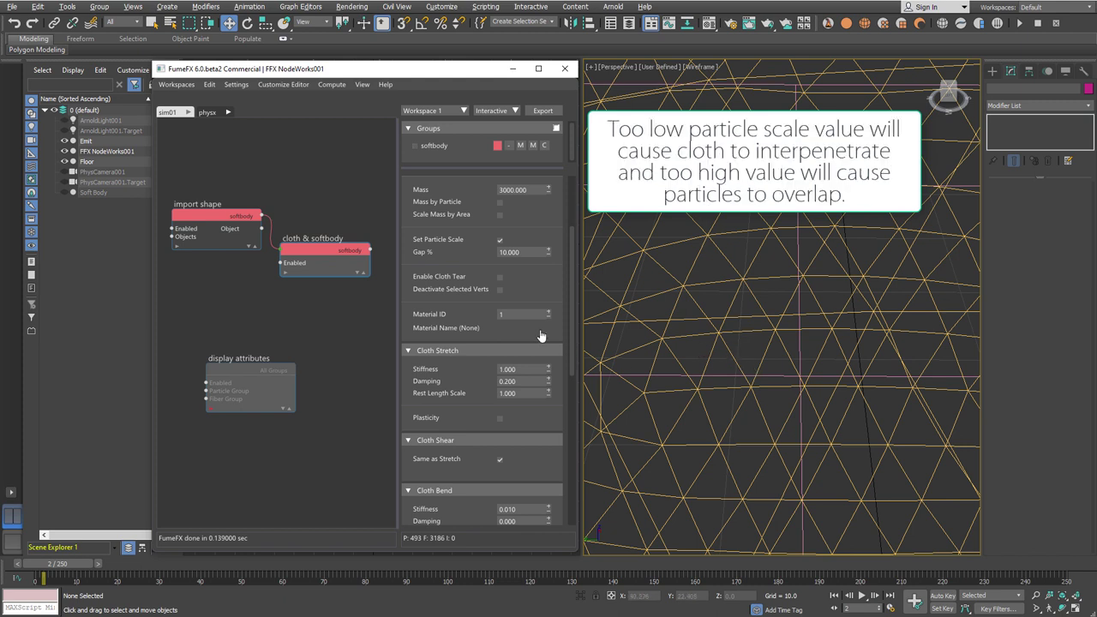
pyautogui.scroll(-3, 544, 309)
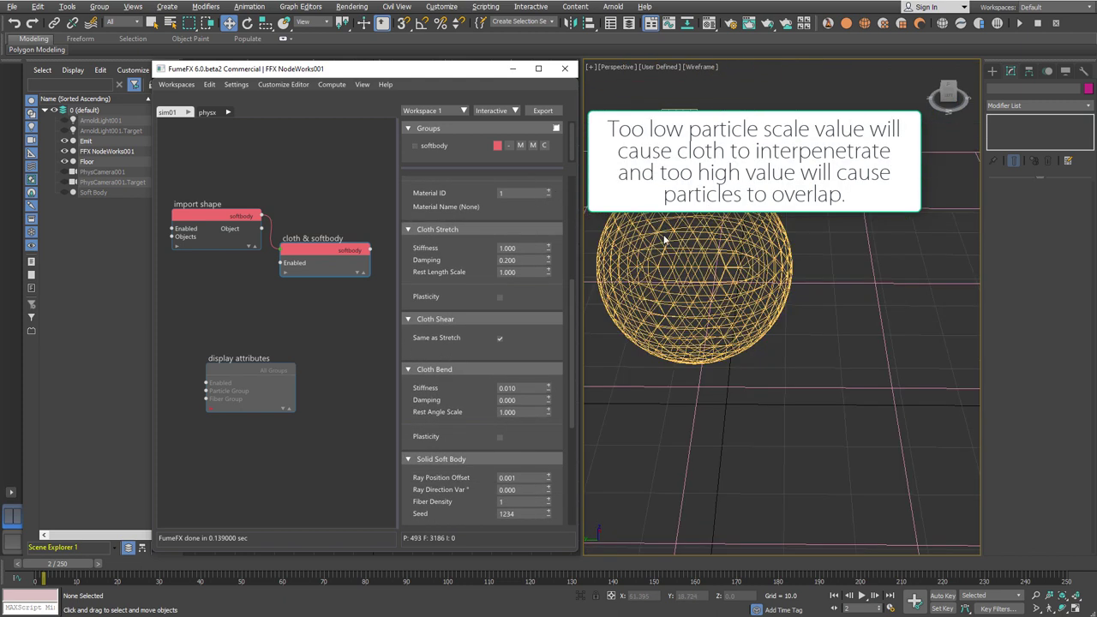
pyautogui.scroll(1, 524, 296)
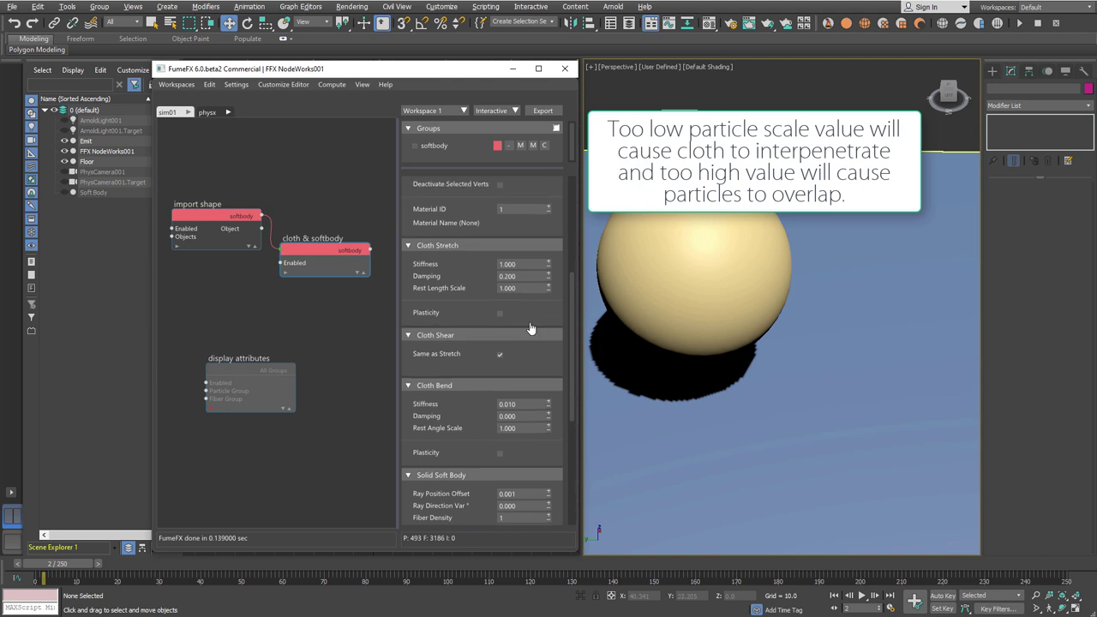
pyautogui.moveTo(114, 569); pyautogui.dragTo(164, 568)
pyautogui.press('w')
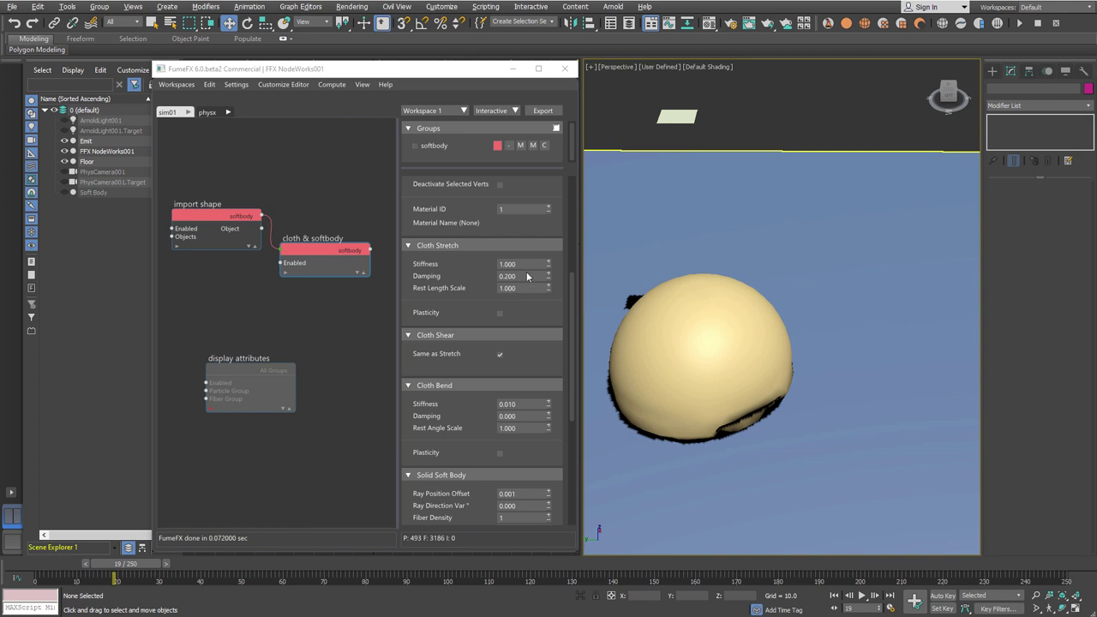
pyautogui.press('Home')
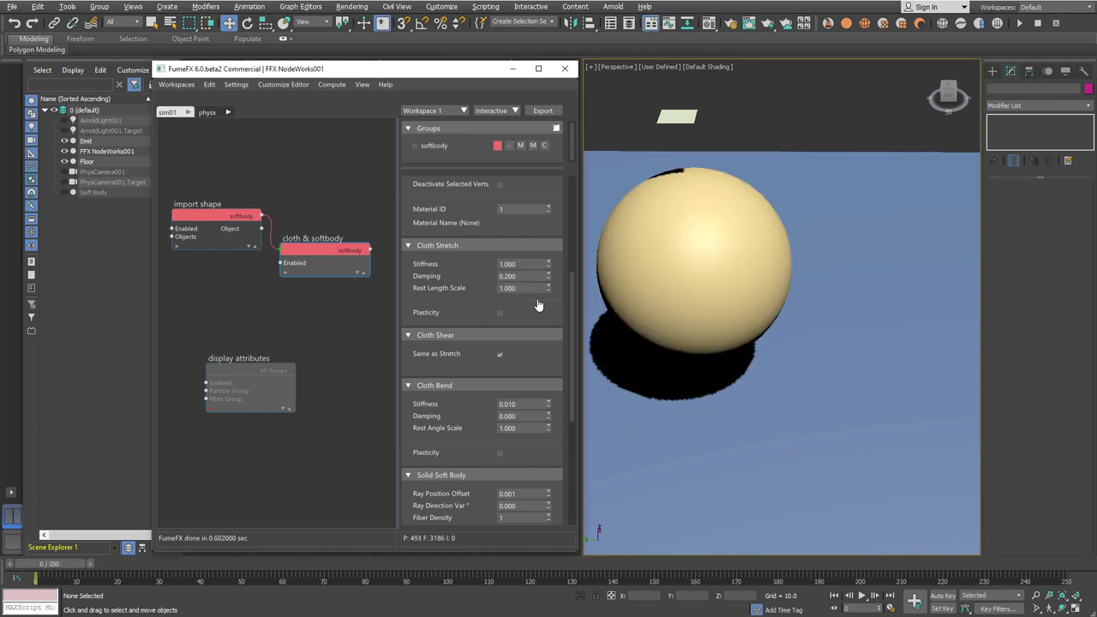
pyautogui.scroll(-3, 538, 309)
pyautogui.scroll(-5, 551, 363)
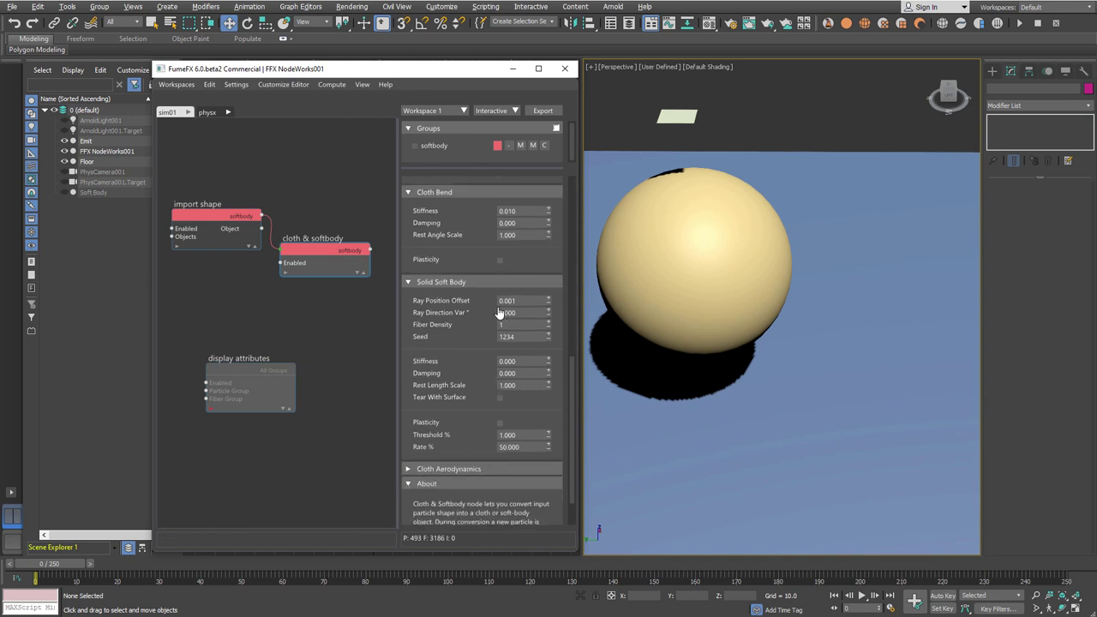
# Frame the sphere in a wireframe Front view and set solid Stiffness to 0.01
pyautogui.keyDown('alt'); pyautogui.moveTo(637, 254); pyautogui.dragTo(697, 257, button='middle'); pyautogui.keyUp('alt')
pyautogui.press('f')
pyautogui.scroll(5, 735, 187)
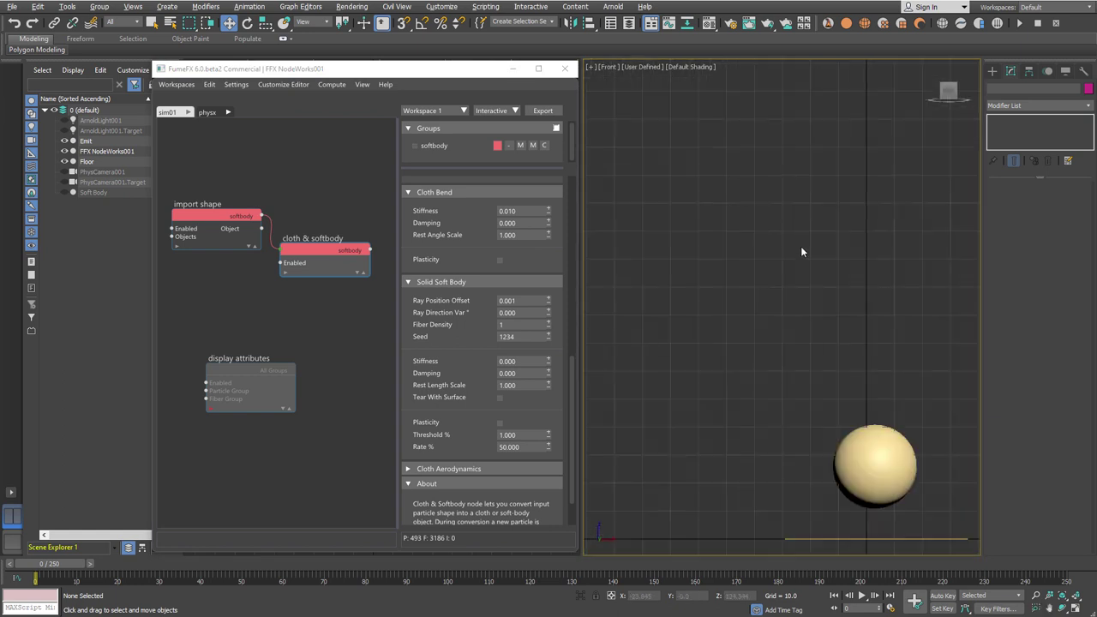
pyautogui.moveTo(802, 251); pyautogui.dragTo(728, 248, button='middle')
pyautogui.press('F3')
pyautogui.scroll(6, 796, 410)
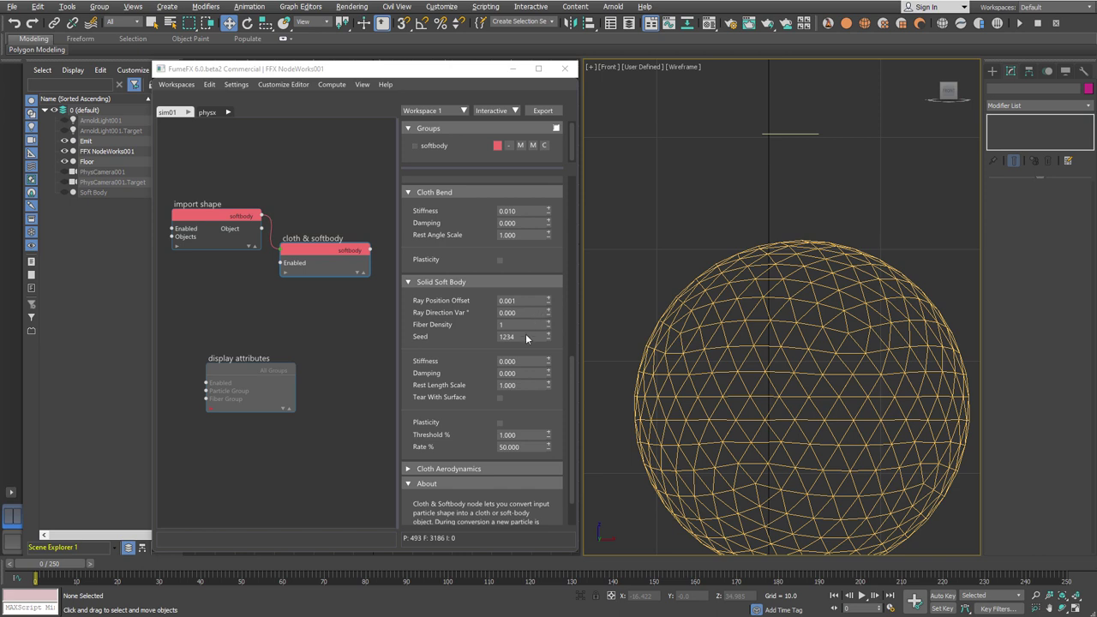
pyautogui.click(526, 361)
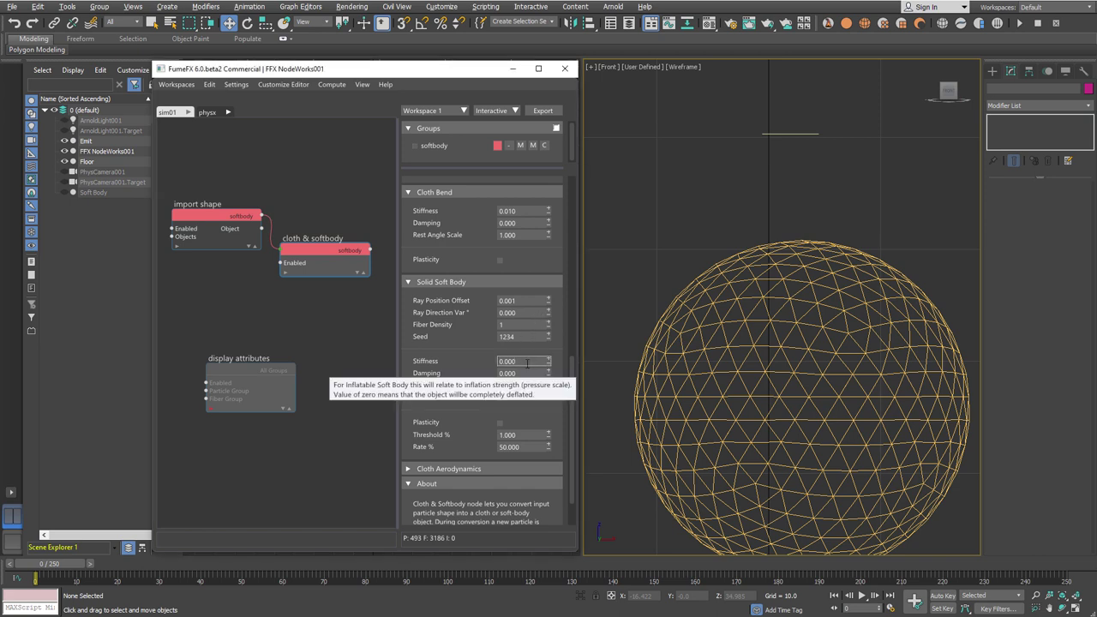
pyautogui.press('Return')
# Enable the Display Attributes node and hide its Stretch, Shear and Bend fibers
pyautogui.click(211, 412)
pyautogui.click(210, 409)
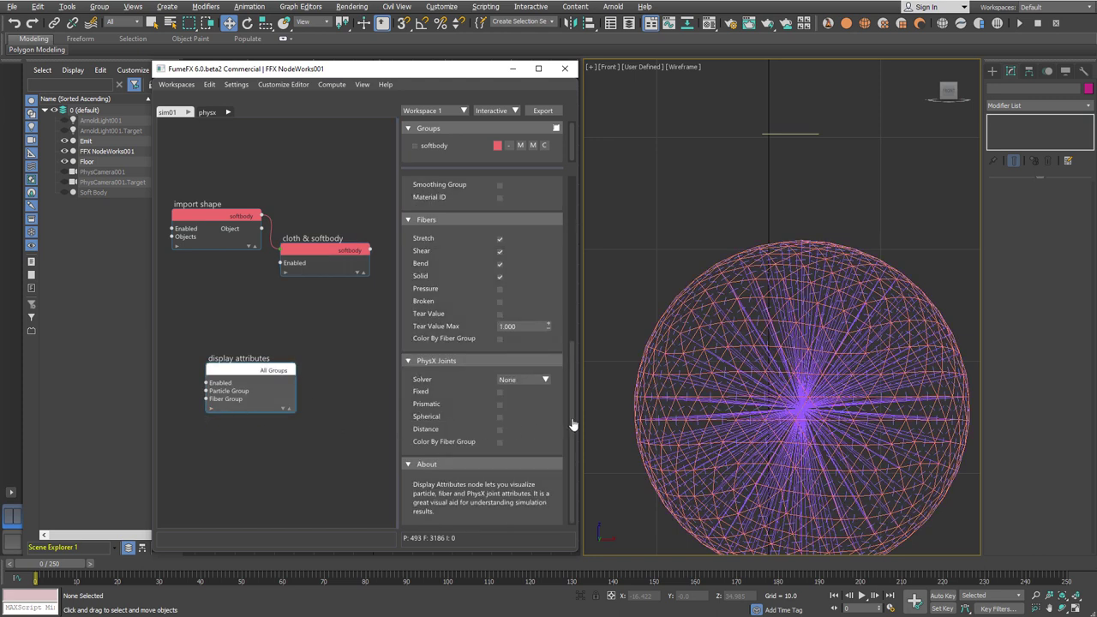
pyautogui.click(334, 258)
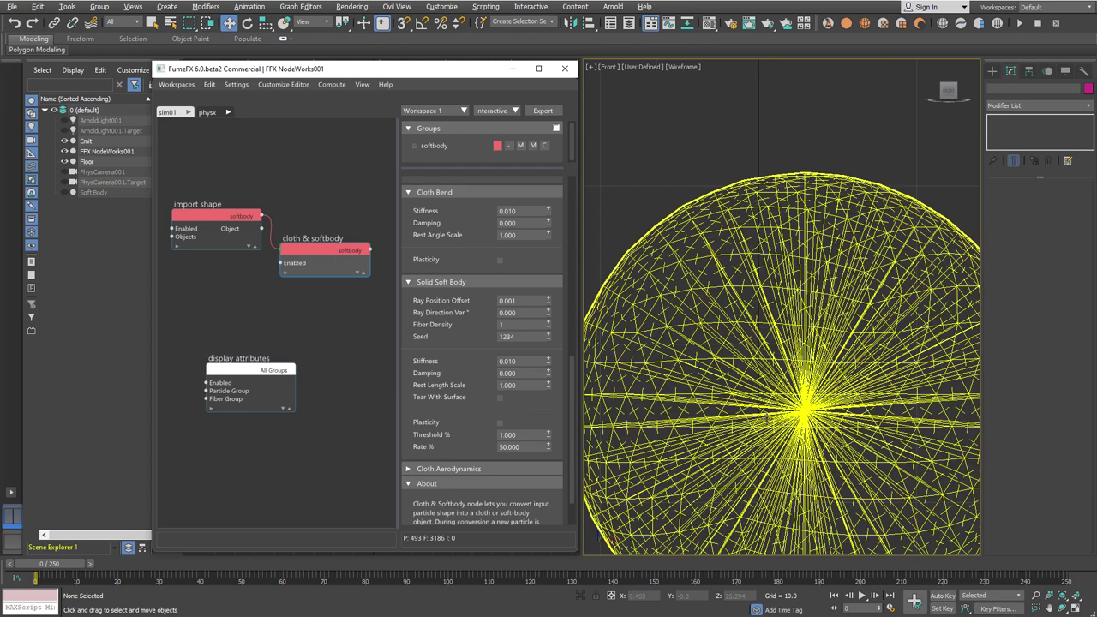
pyautogui.scroll(3, 805, 454)
pyautogui.click(255, 377)
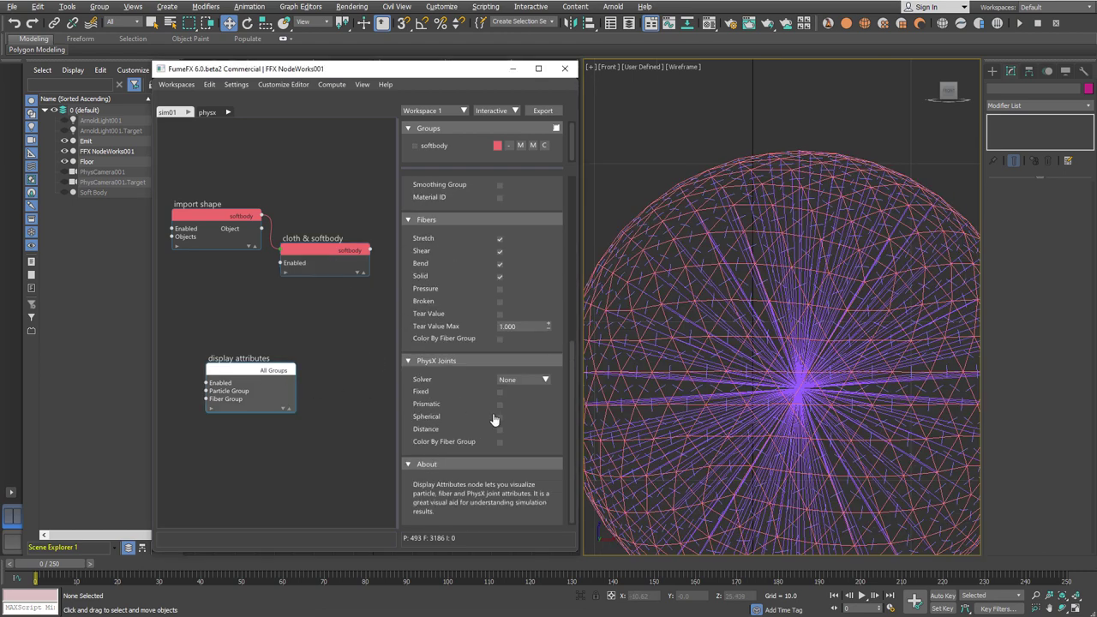
pyautogui.click(499, 263)
pyautogui.click(499, 250)
pyautogui.click(499, 238)
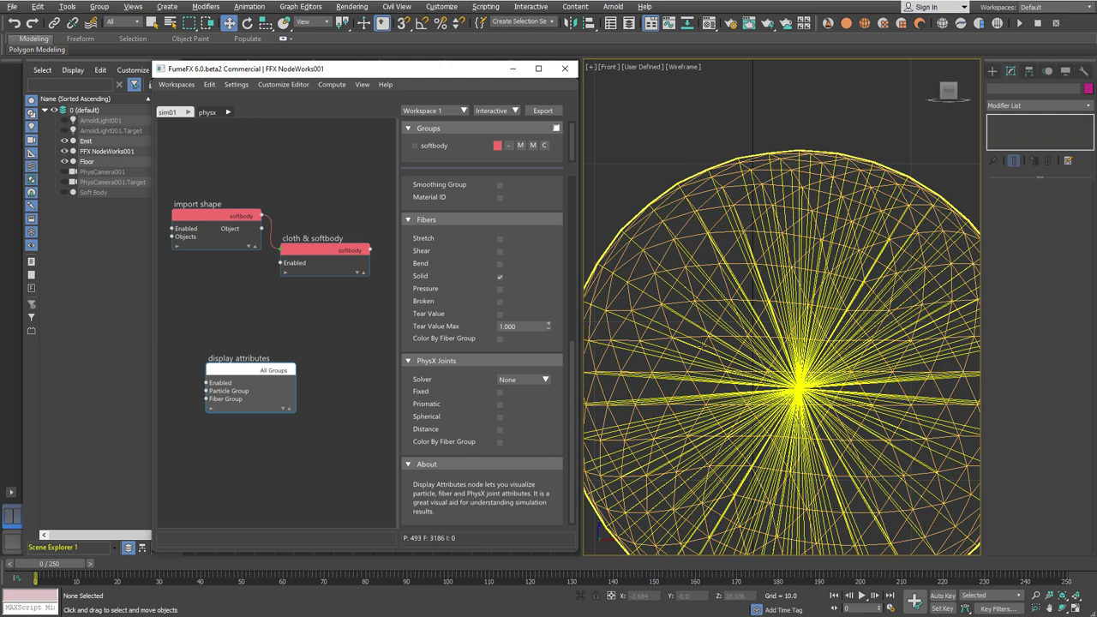
pyautogui.click(346, 252)
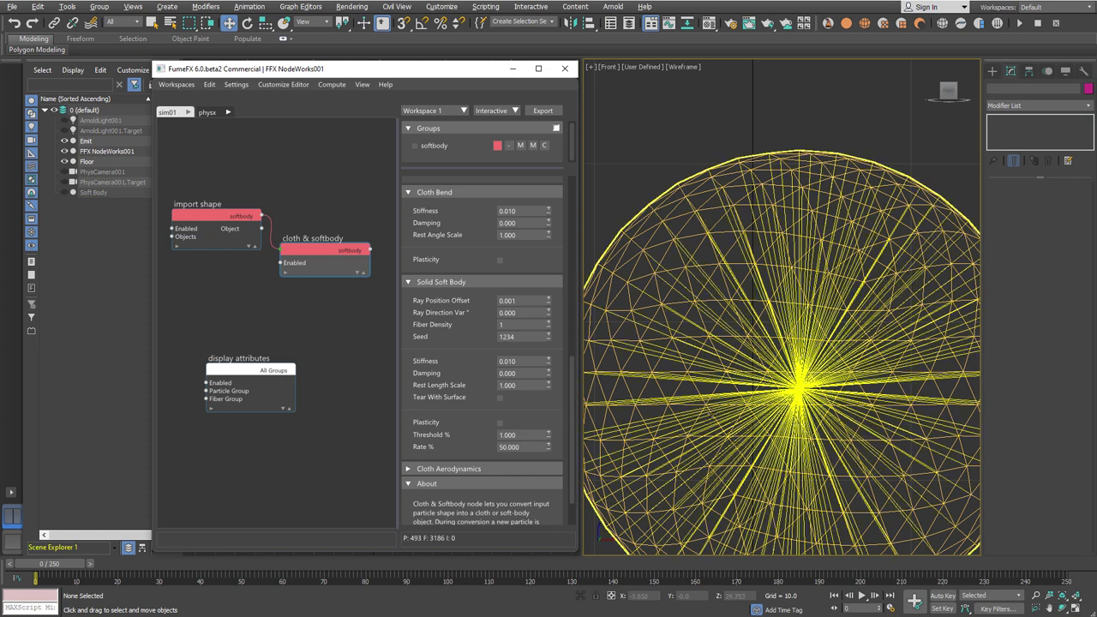
# Return to a shaded Perspective view angled on the sphere
pyautogui.moveTo(712, 416)
pyautogui.keyDown('alt'); pyautogui.mouseDown(button='middle')
pyautogui.moveTo(725, 370)
pyautogui.moveTo(729, 403)
pyautogui.mouseUp(button='middle'); pyautogui.keyUp('alt')
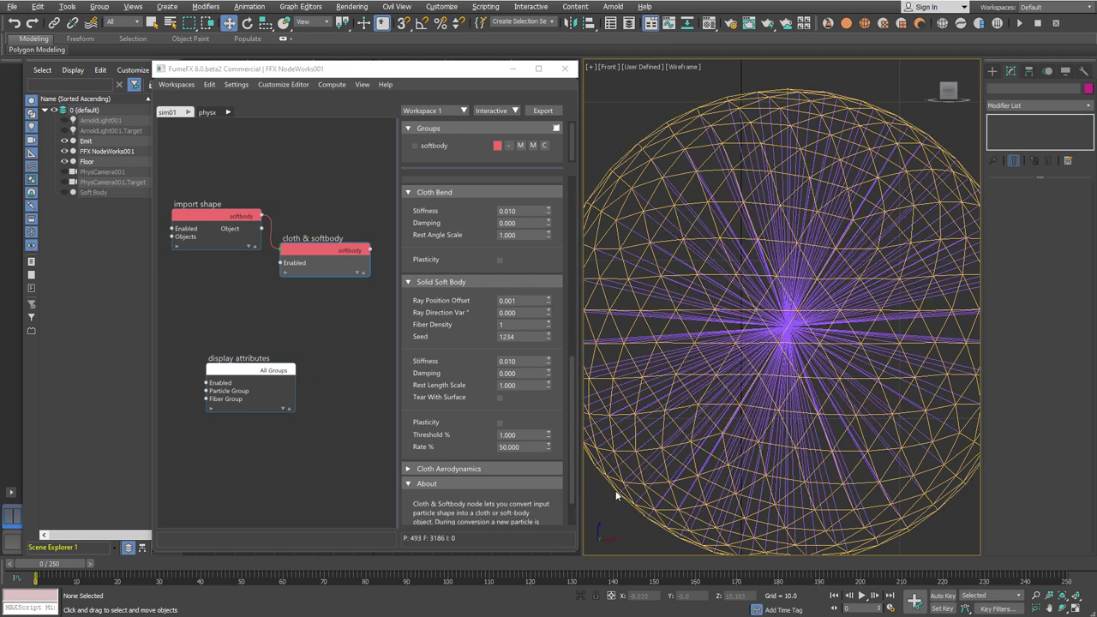
pyautogui.scroll(-4, 643, 518)
pyautogui.scroll(2, 652, 505)
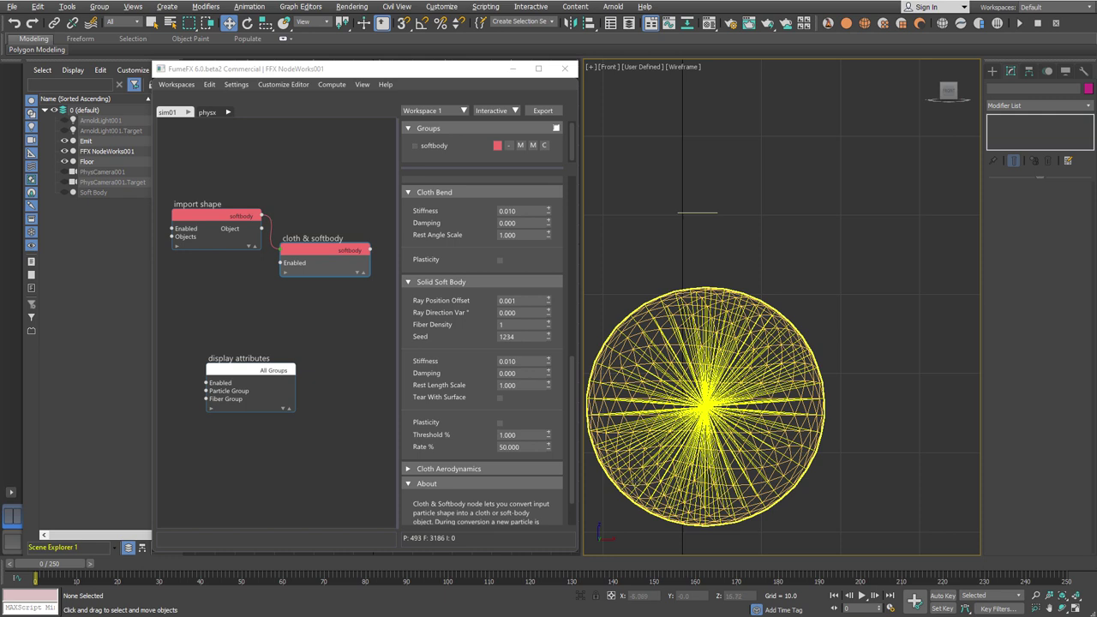
pyautogui.press('p')
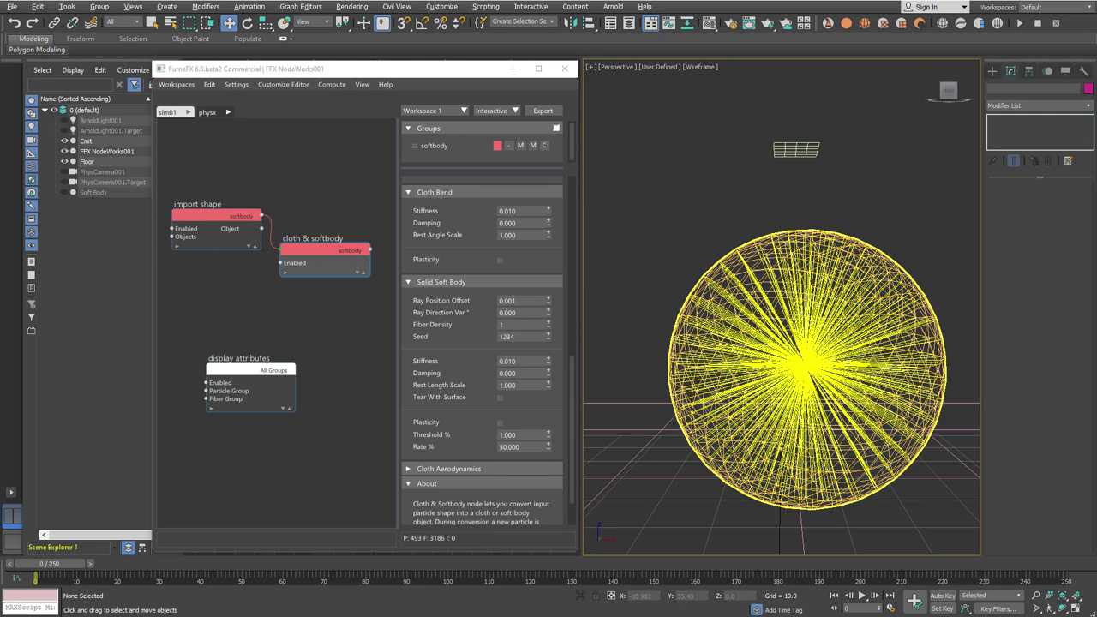
pyautogui.press('F3')
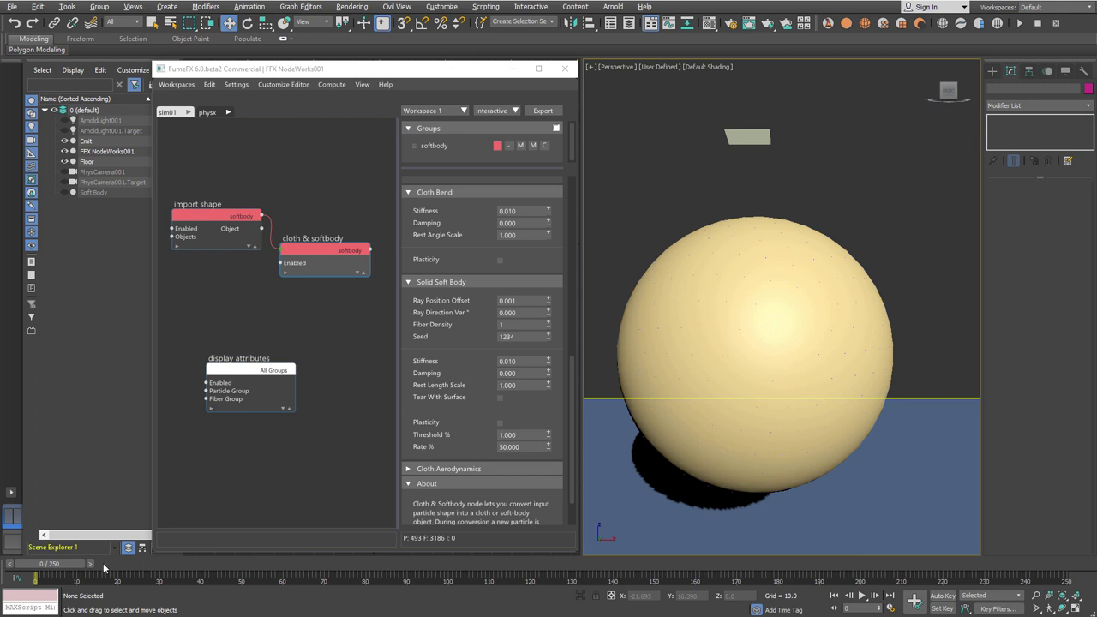
# Scrub the drop to about frame 18 and show the sagging sphere in wireframe
pyautogui.moveTo(83, 566); pyautogui.dragTo(144, 576)
pyautogui.press('w')
pyautogui.click(676, 480)
pyautogui.moveTo(676, 480); pyautogui.dragTo(752, 280, button='middle')
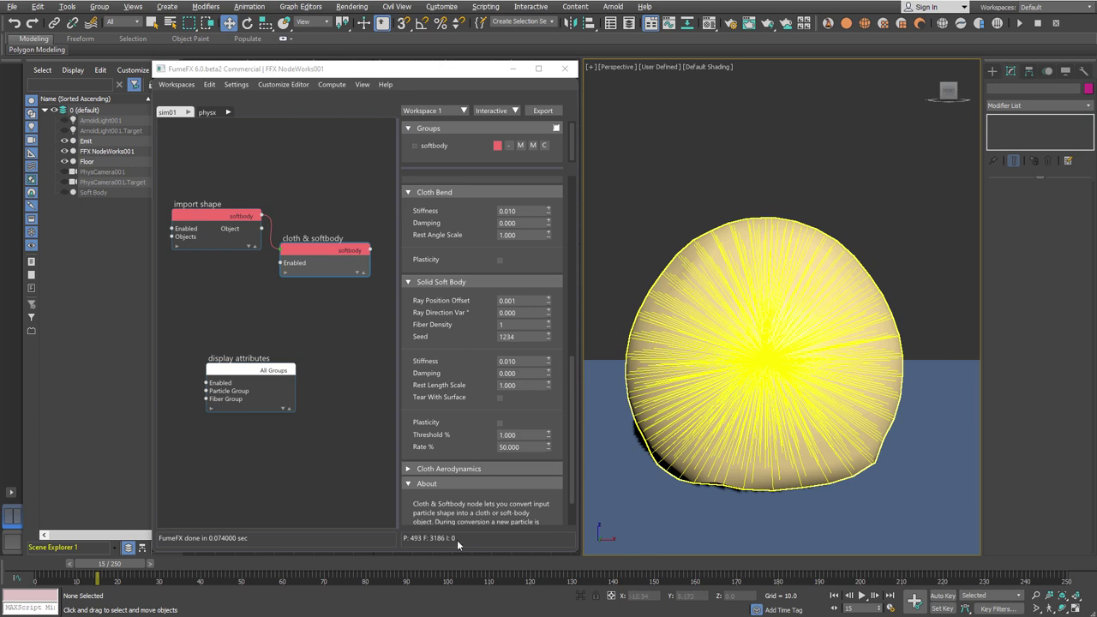
pyautogui.moveTo(138, 563)
pyautogui.mouseDown()
pyautogui.moveTo(149, 562)
pyautogui.moveTo(77, 565)
pyautogui.moveTo(127, 574)
pyautogui.mouseUp()
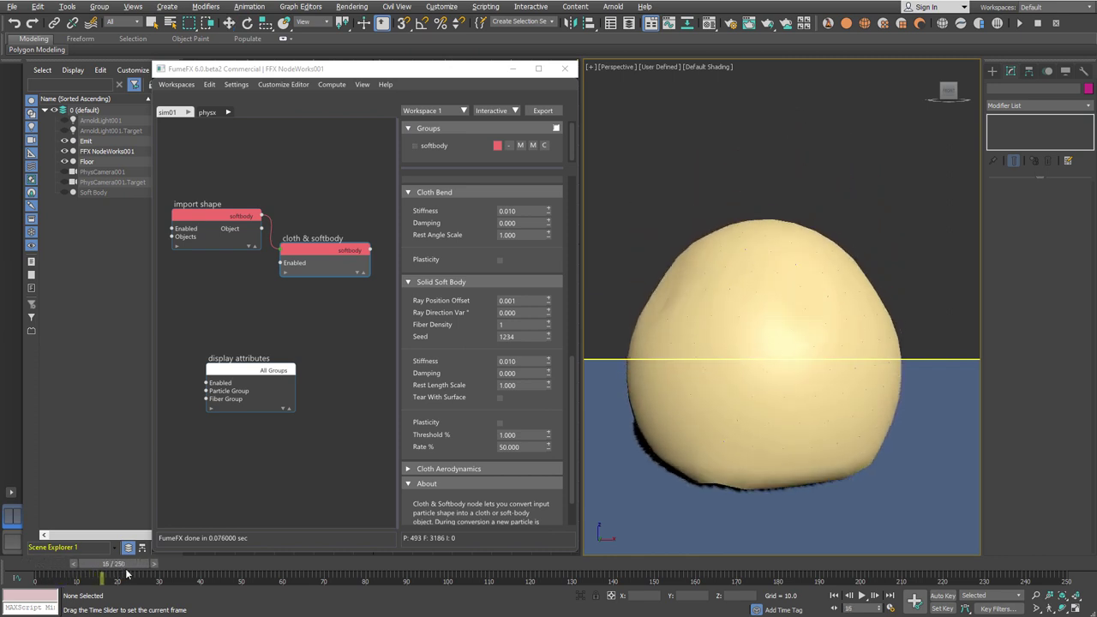
pyautogui.press('w')
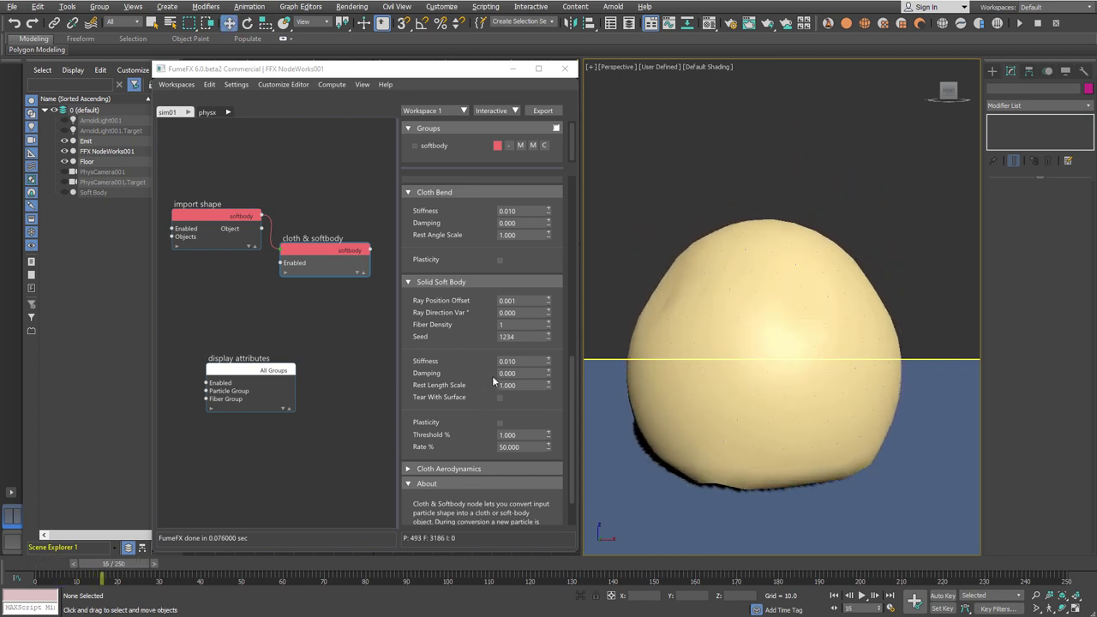
pyautogui.click(520, 312)
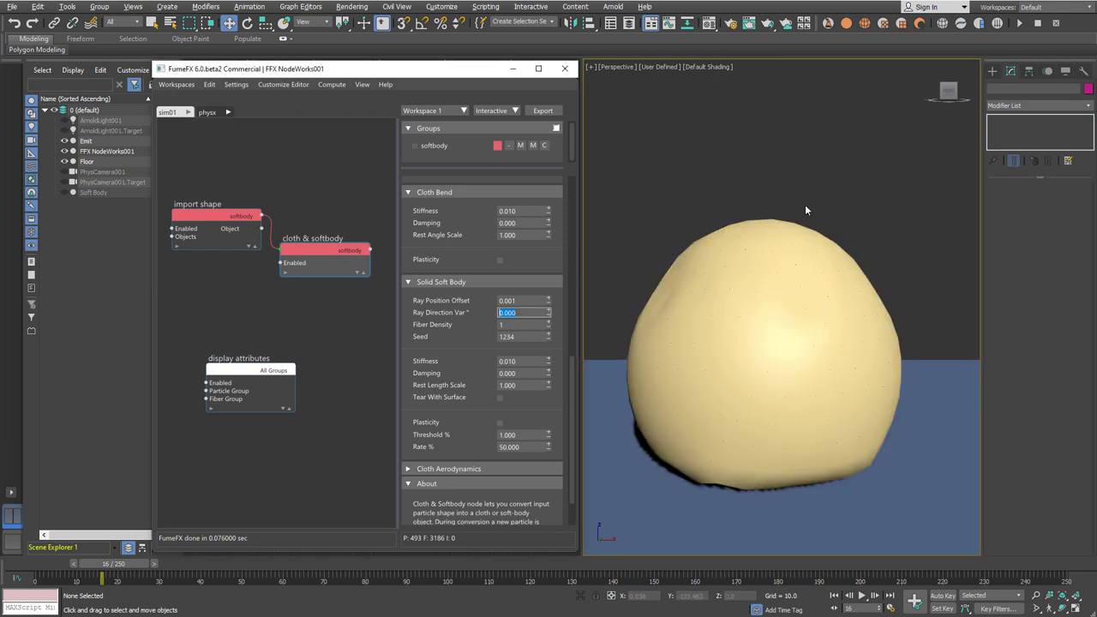
pyautogui.press('F3')
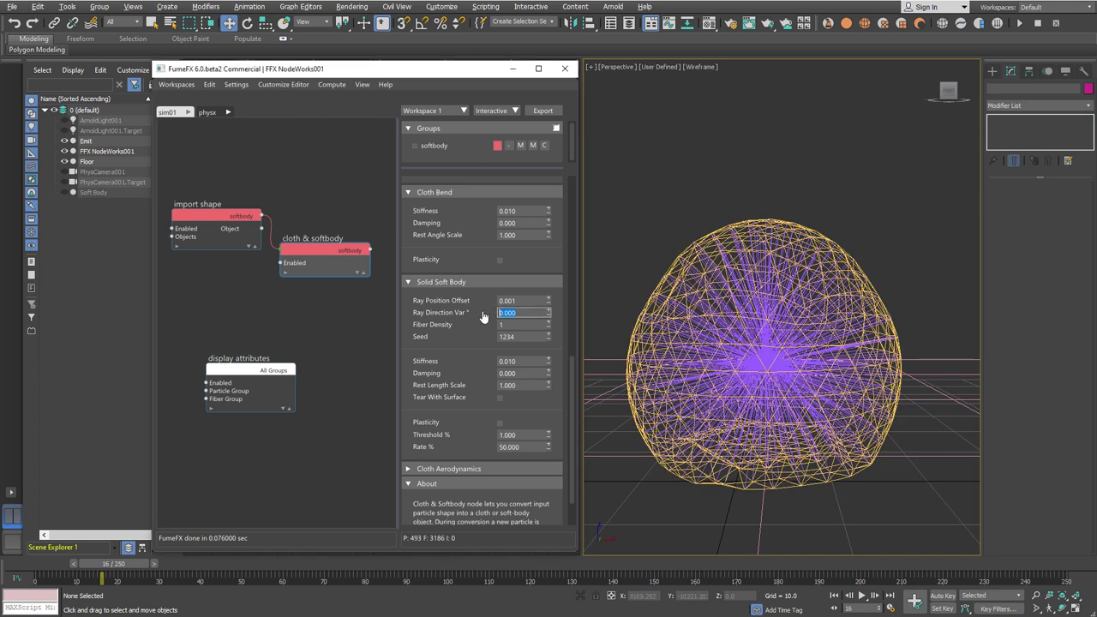
# Set Ray Direction Var to 30, test Fiber Density 2, then return it to 1
pyautogui.write('30')
pyautogui.press('Return')
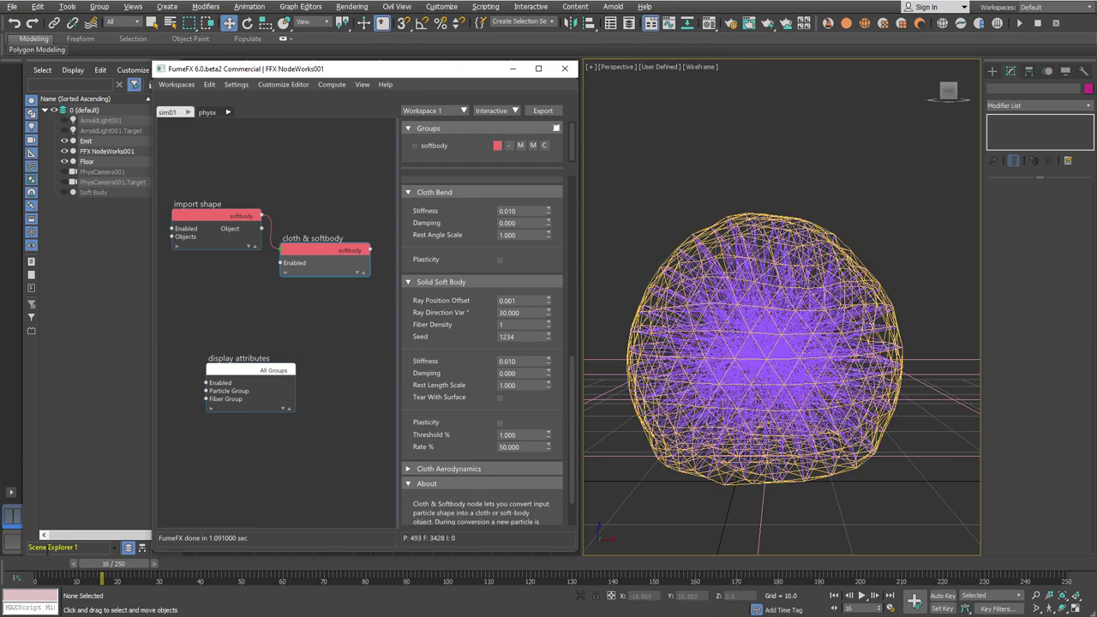
pyautogui.moveTo(36, 566); pyautogui.dragTo(217, 590)
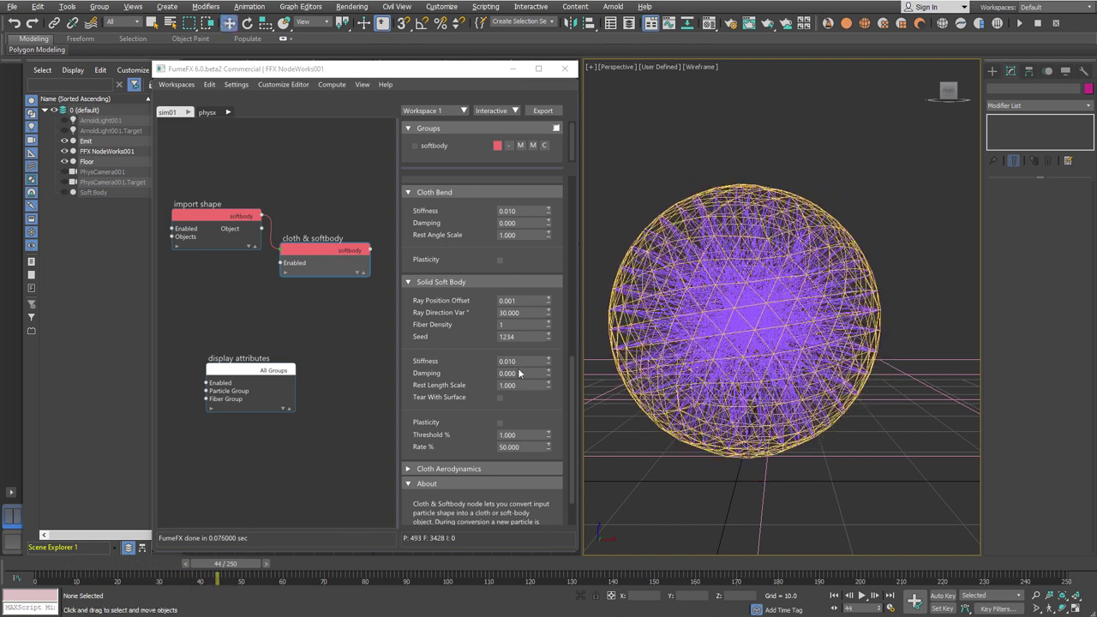
pyautogui.click(548, 321)
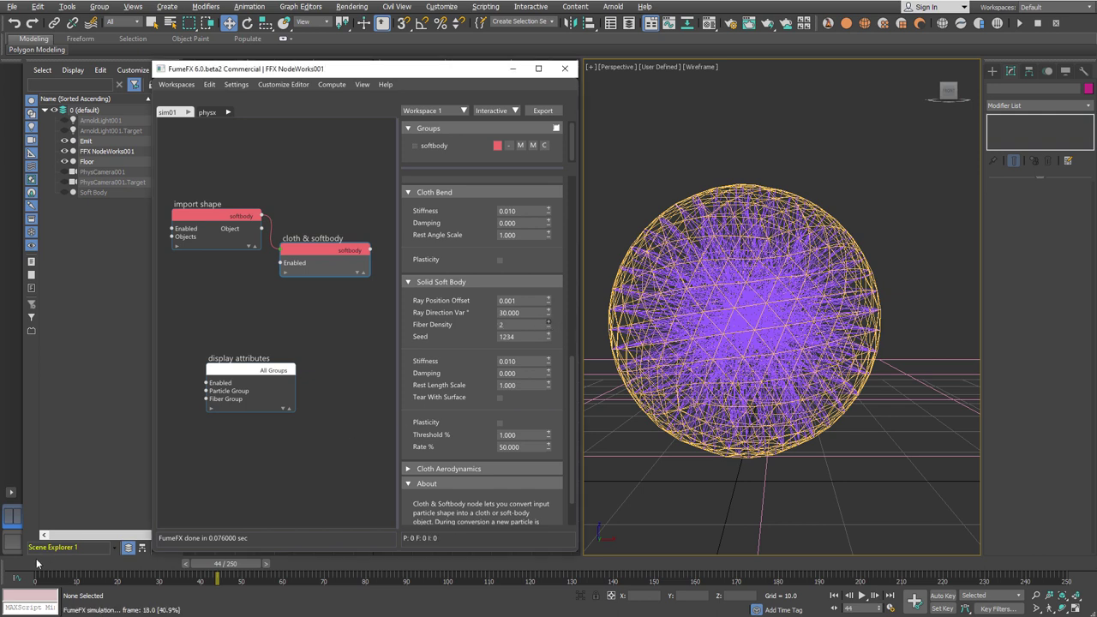
pyautogui.moveTo(35, 564); pyautogui.dragTo(239, 592)
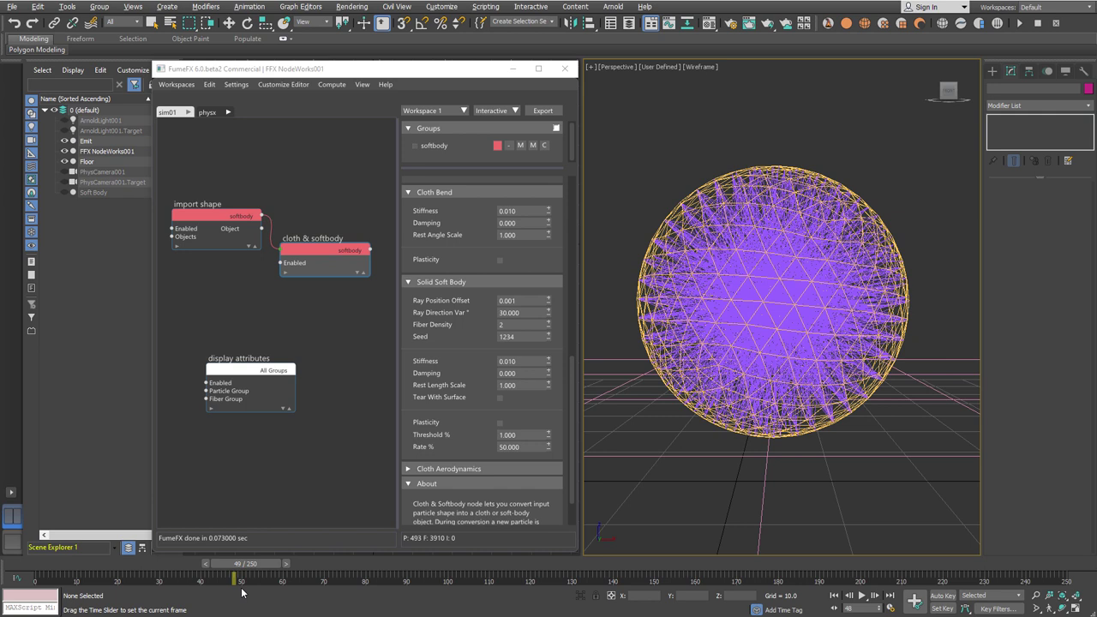
pyautogui.click(549, 328)
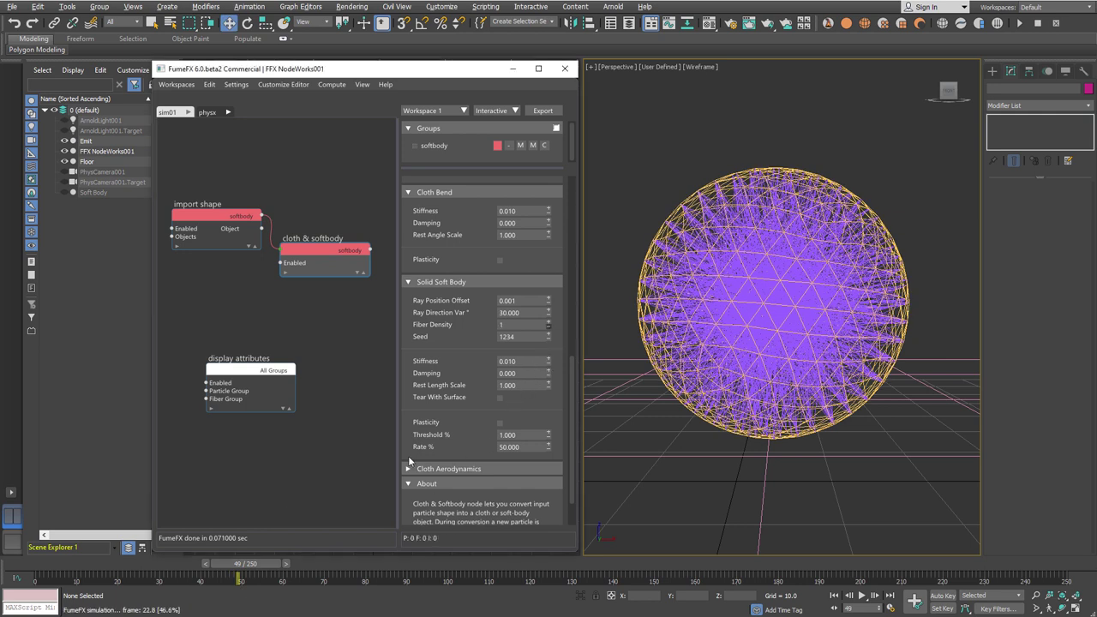
pyautogui.click(34, 565)
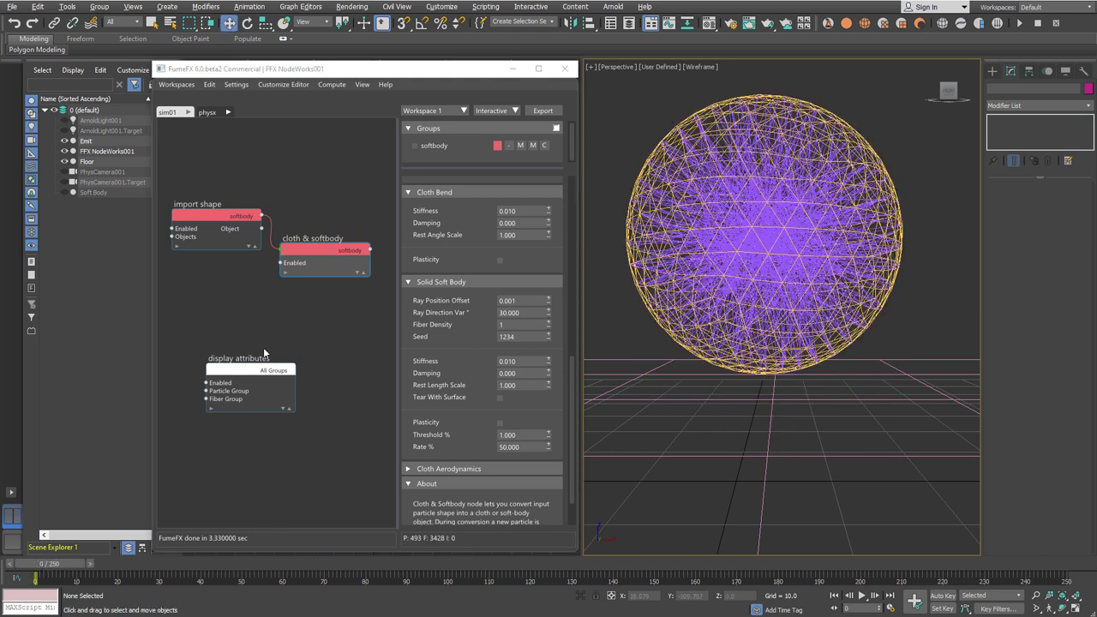
# Disable the display attributes node, preview shaded, then enable Plasticity on the solid soft body
pyautogui.press('F3')
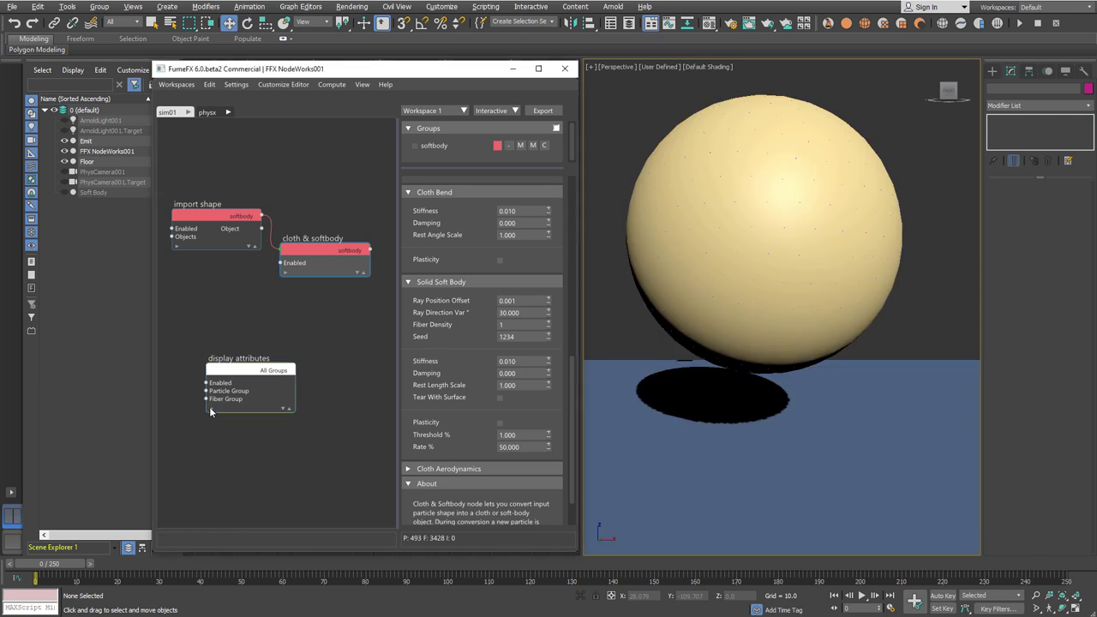
pyautogui.click(210, 412)
pyautogui.moveTo(66, 566); pyautogui.dragTo(316, 578)
pyautogui.press('w')
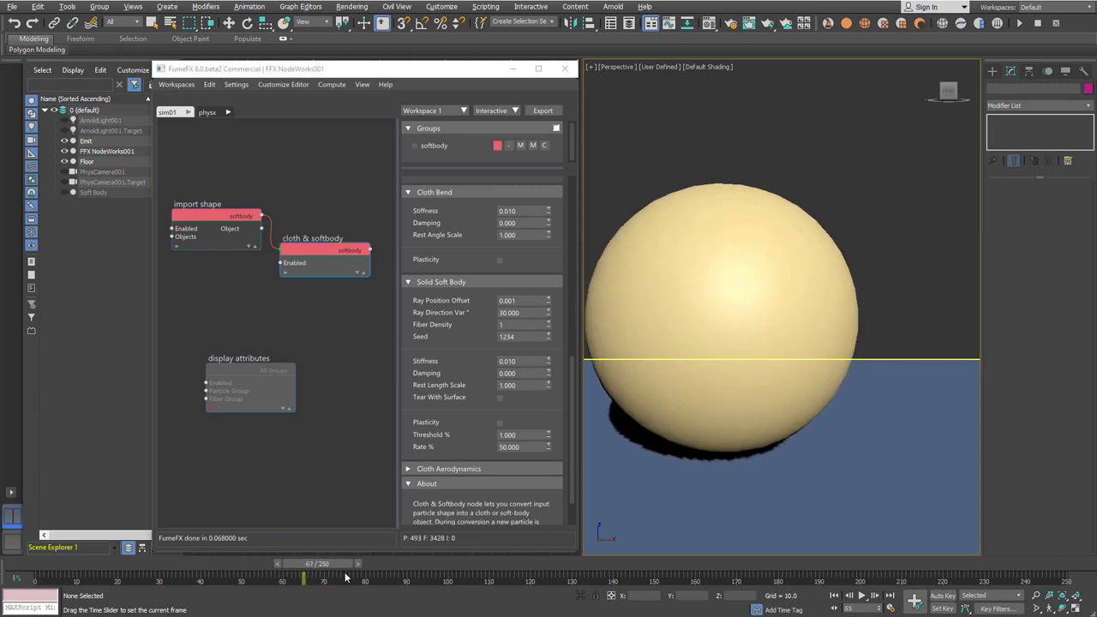
pyautogui.click(61, 562)
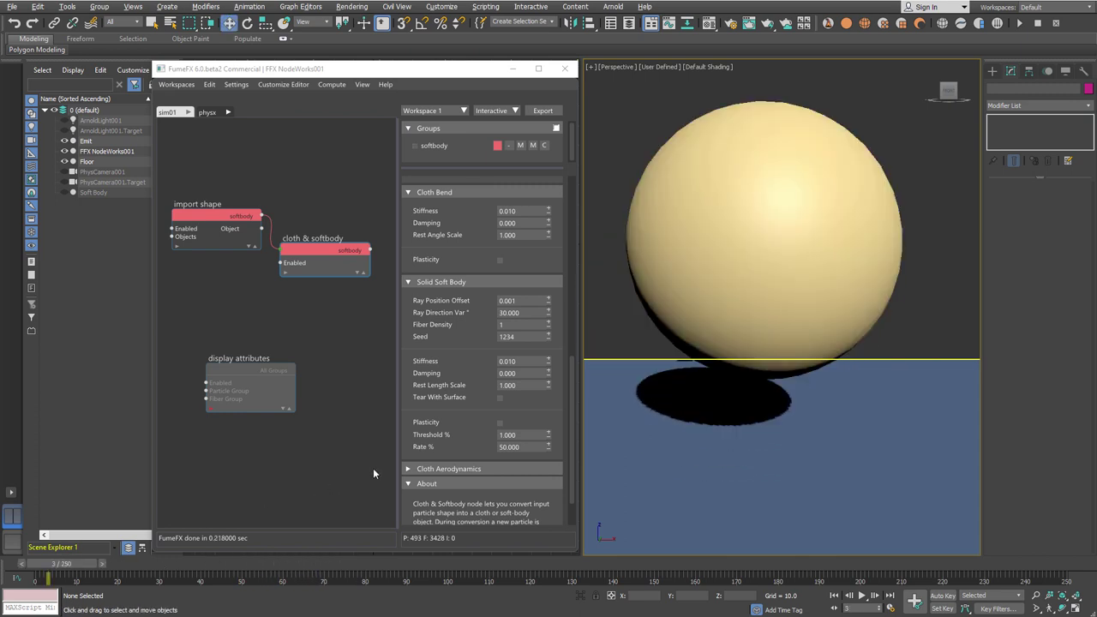
pyautogui.click(500, 424)
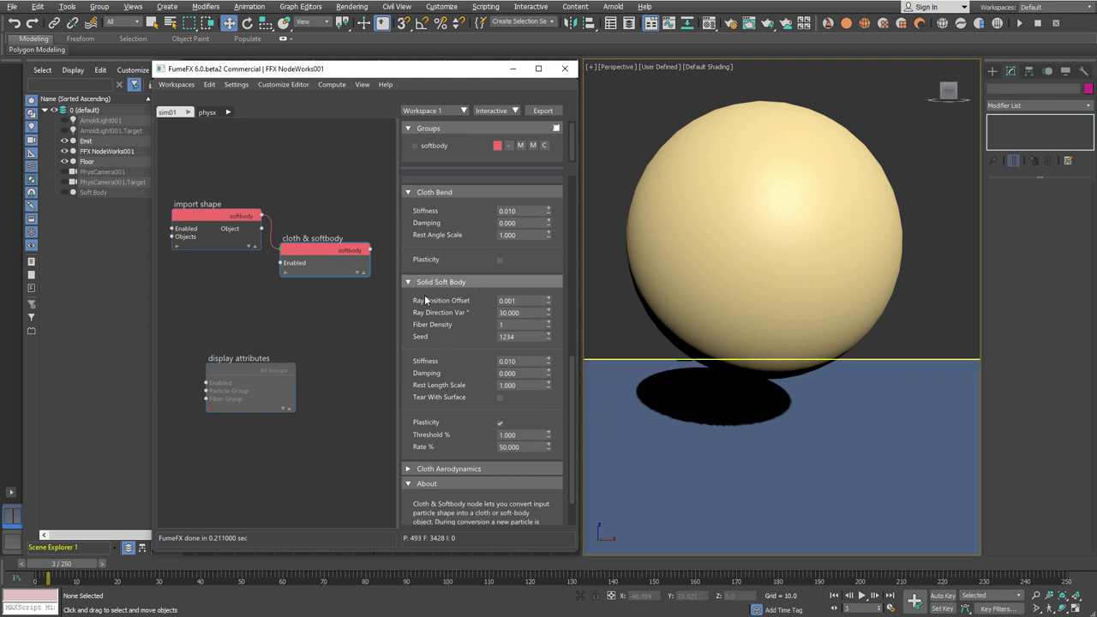
# Set the plasticity Threshold to 2% and Rate to 100%
pyautogui.click(509, 434)
pyautogui.moveTo(510, 434); pyautogui.dragTo(474, 448)
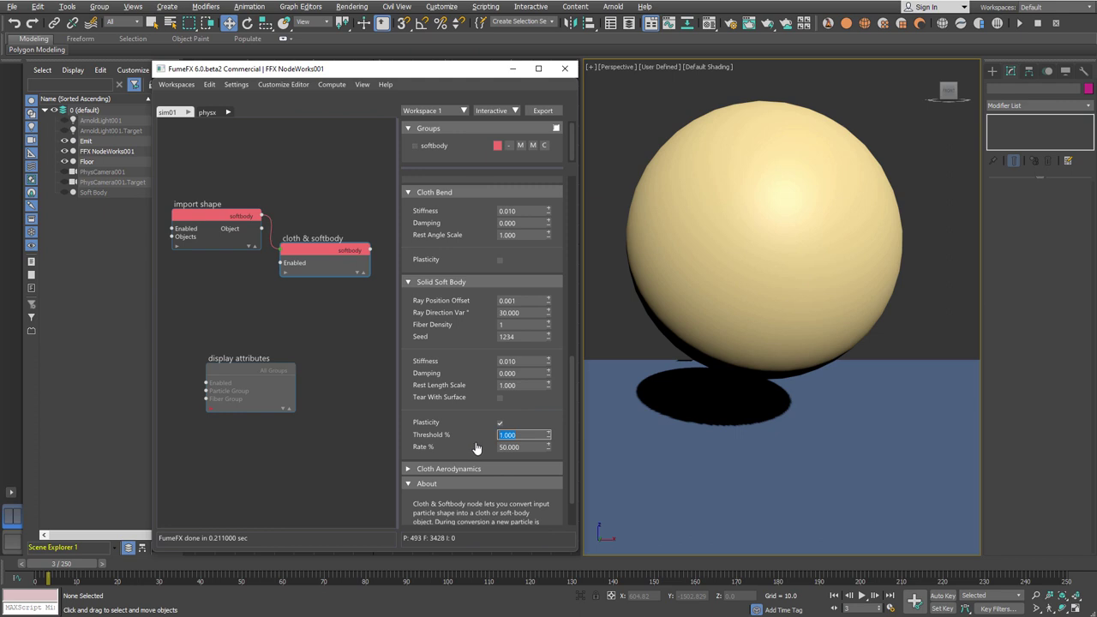
pyautogui.write('2')
pyautogui.press('Return')
pyautogui.scroll(-2, 521, 433)
pyautogui.click(527, 418)
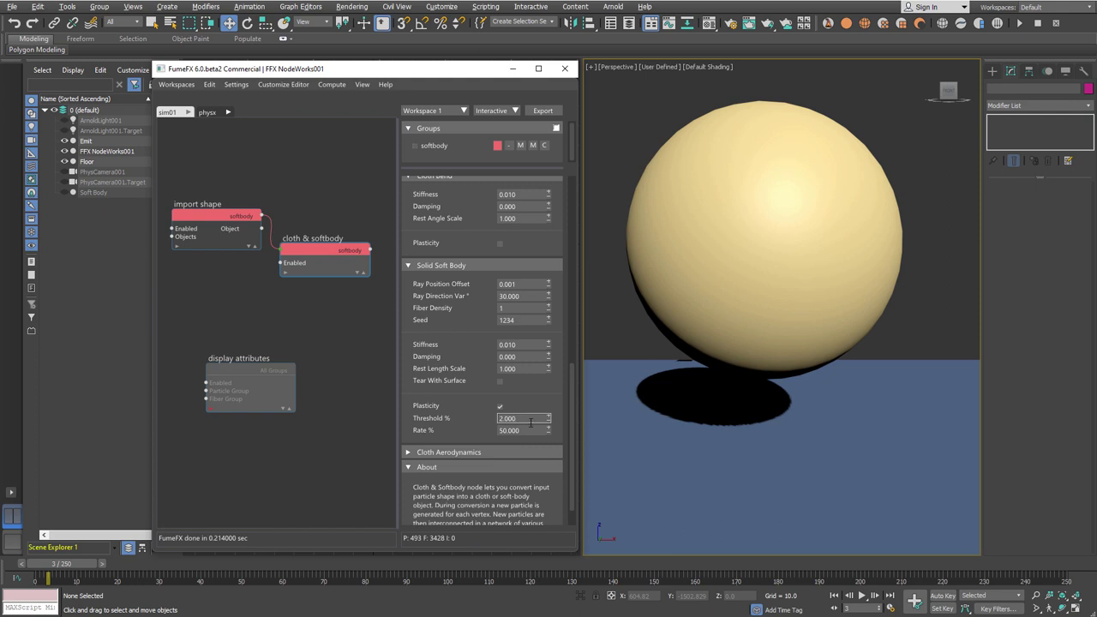
pyautogui.click(531, 430)
pyautogui.write('100')
pyautogui.press('Return')
# Replay the drop, hide the Floor to inspect the dent, then restore it at frame 0
pyautogui.moveTo(81, 563); pyautogui.dragTo(172, 576)
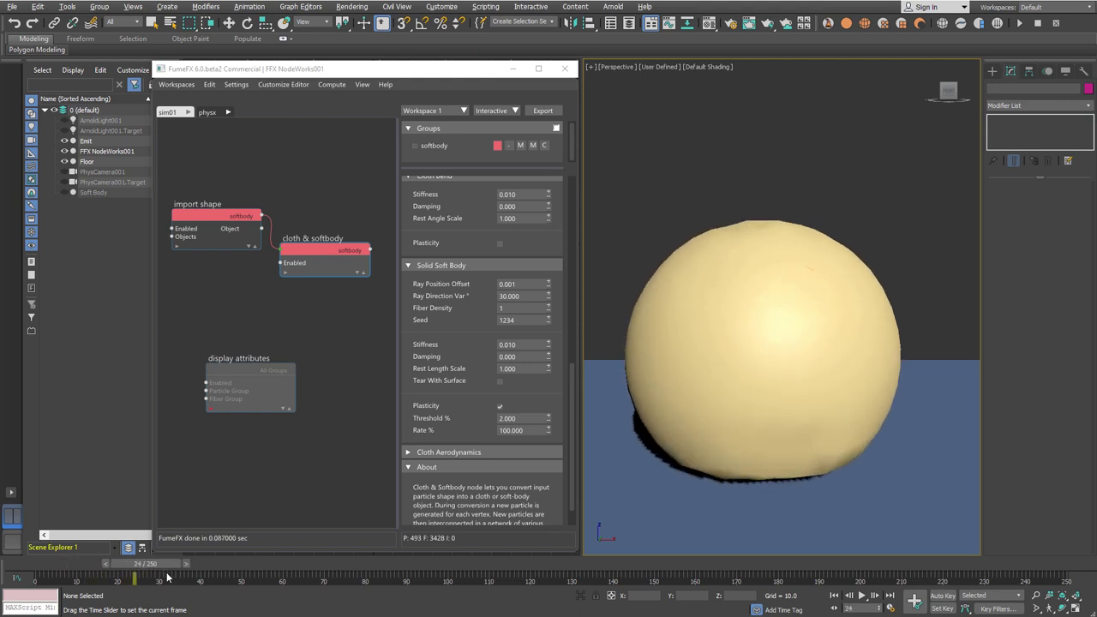
pyautogui.press('w')
pyautogui.moveTo(68, 557); pyautogui.dragTo(141, 576)
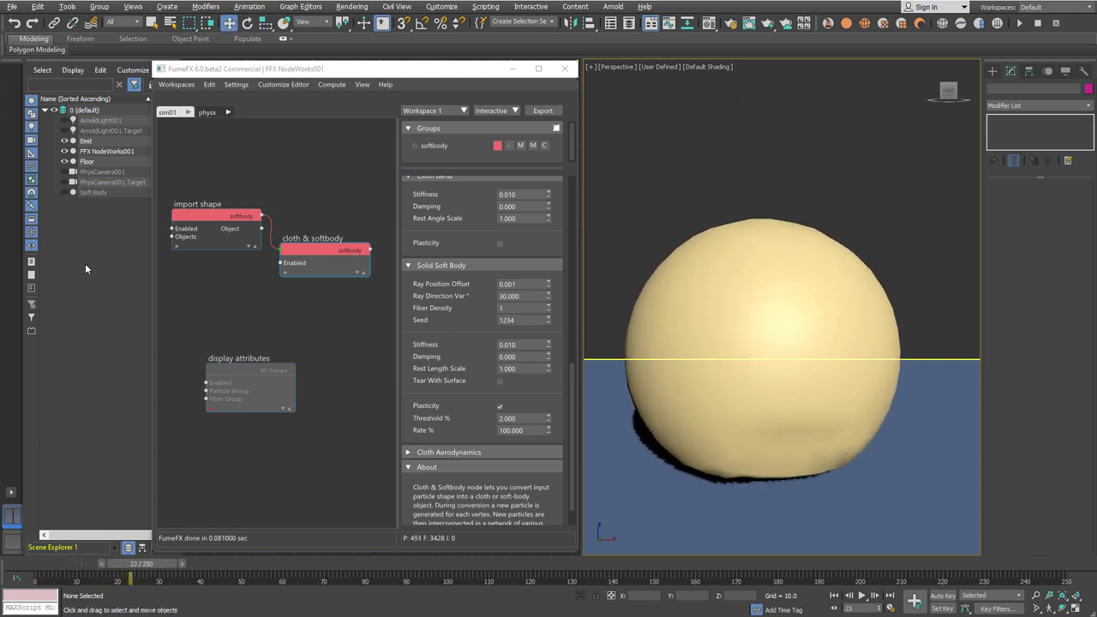
pyautogui.click(64, 161)
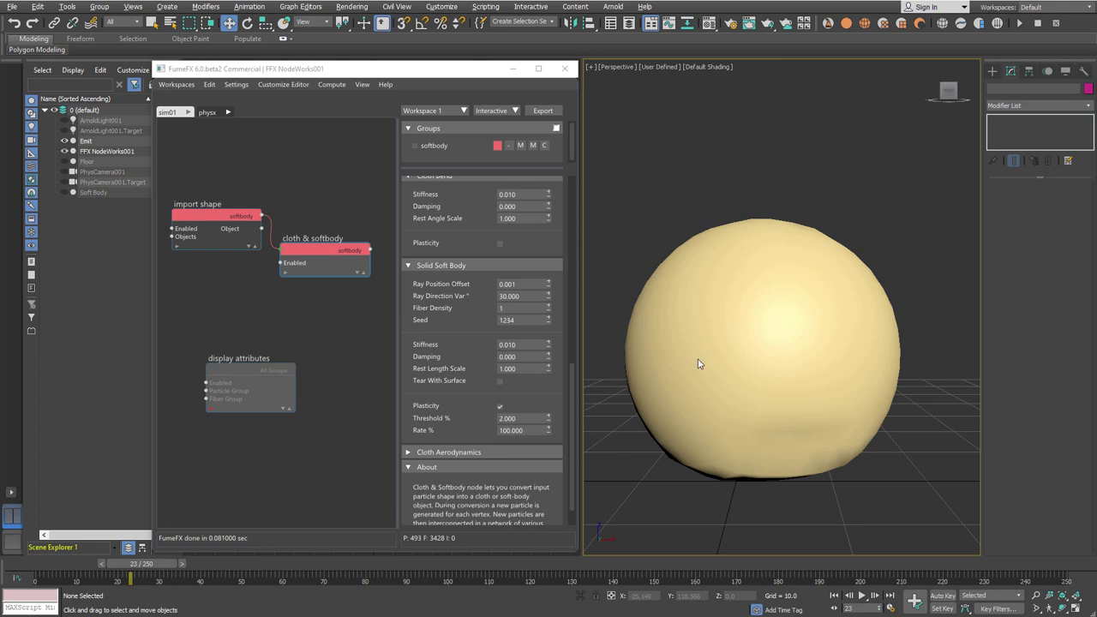
pyautogui.moveTo(703, 363)
pyautogui.keyDown('alt'); pyautogui.mouseDown(button='middle')
pyautogui.moveTo(710, 303)
pyautogui.moveTo(719, 362)
pyautogui.mouseUp(button='middle'); pyautogui.keyUp('alt')
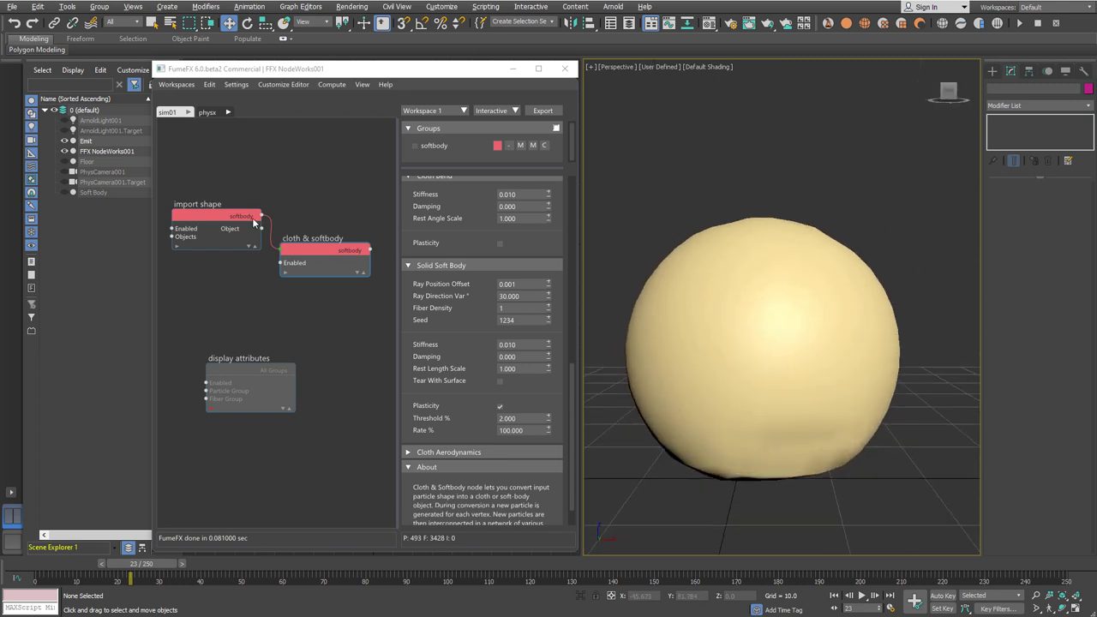
pyautogui.click(64, 161)
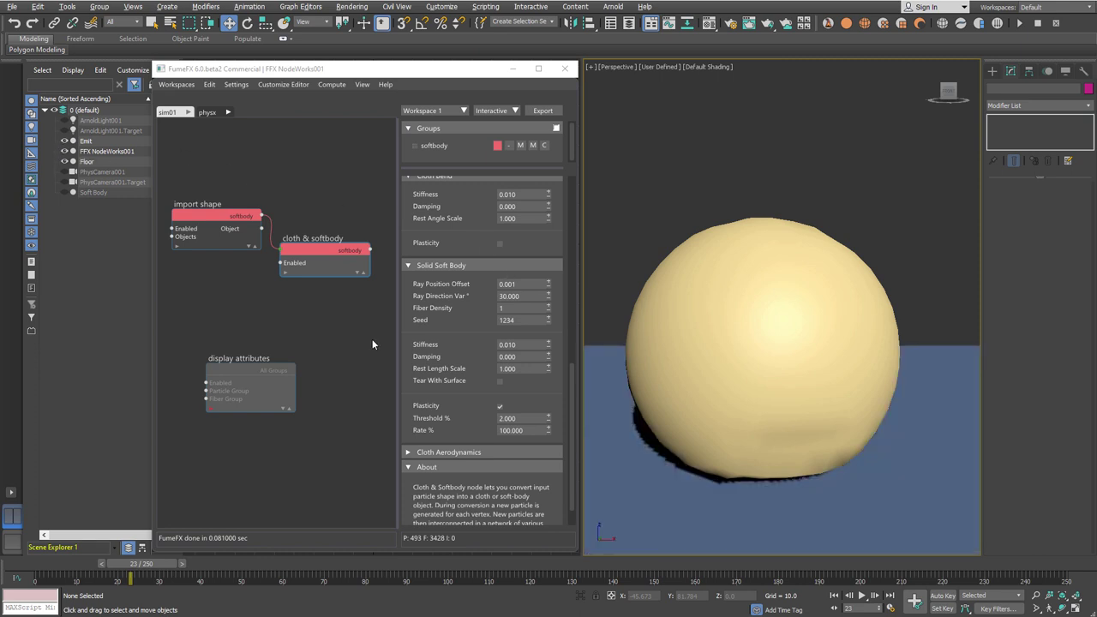
pyautogui.click(40, 563)
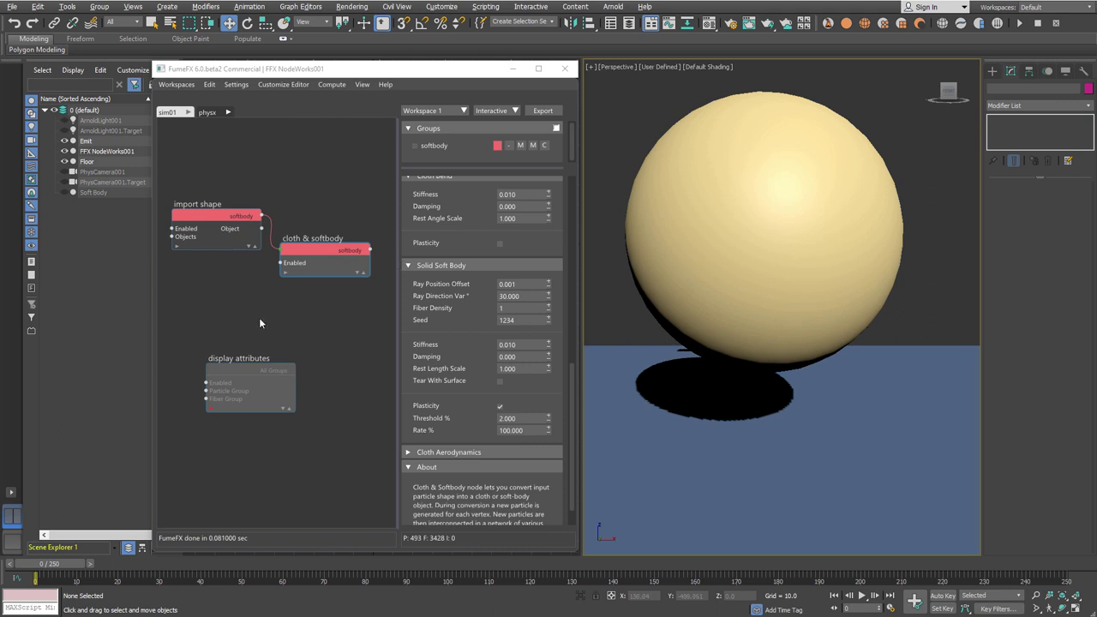
pyautogui.moveTo(241, 368); pyautogui.dragTo(200, 443)
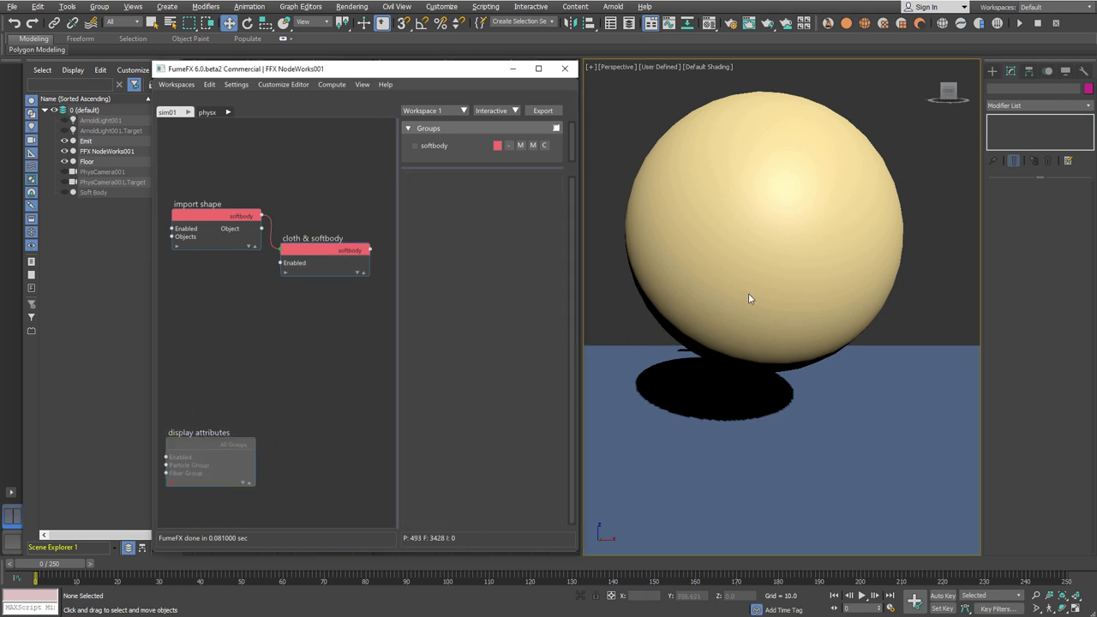
# Add a Gen on Surface node to the sim graph
pyautogui.scroll(-4, 748, 298)
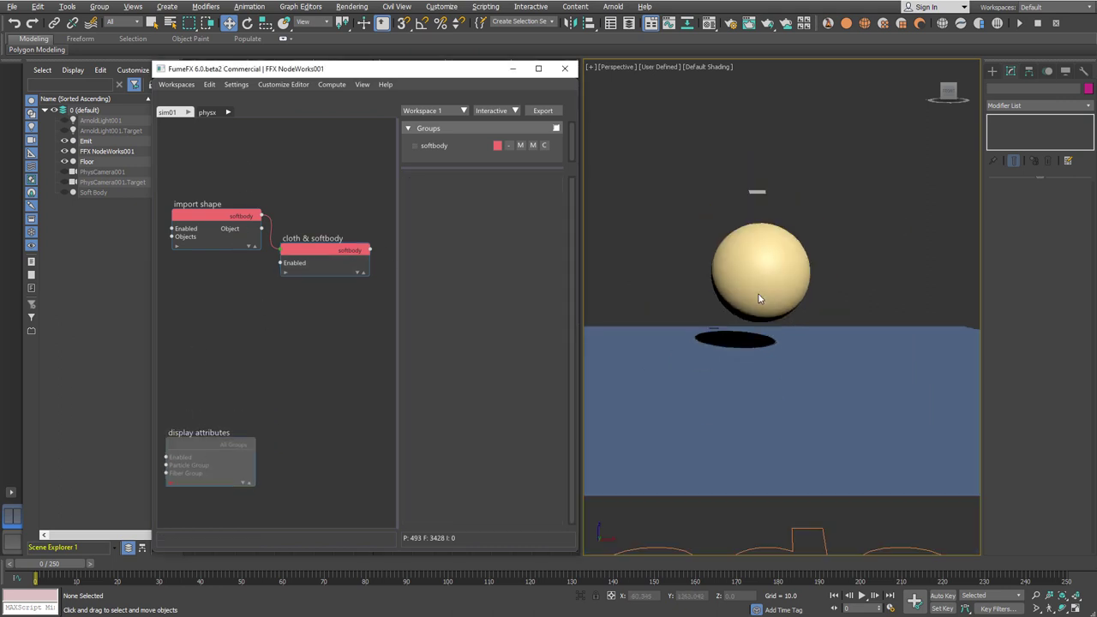
pyautogui.rightClick(194, 325)
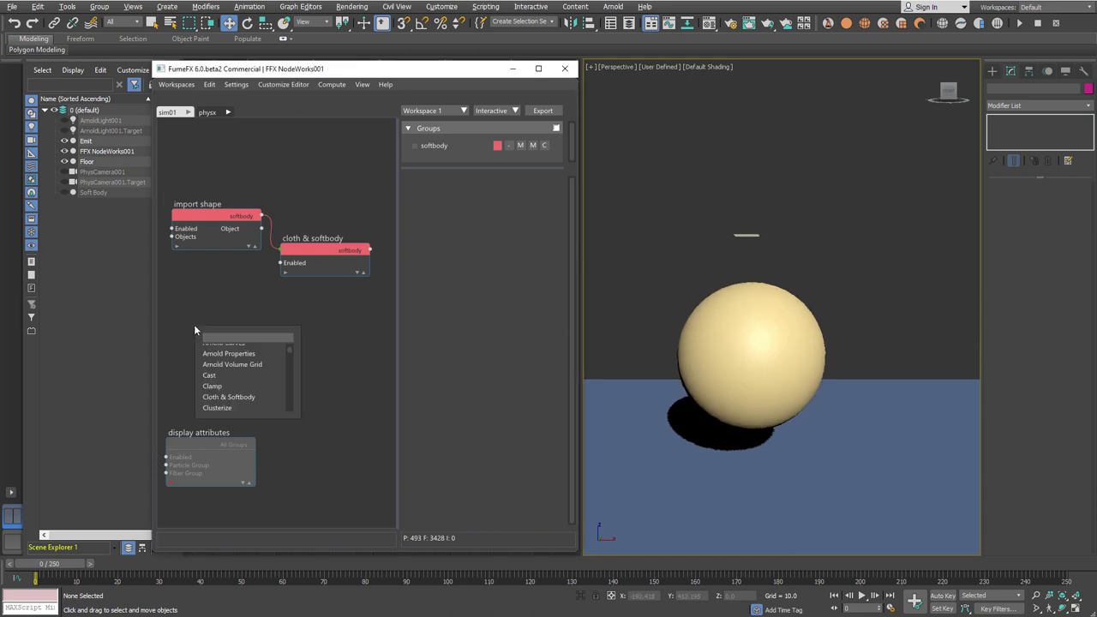
pyautogui.write('gen')
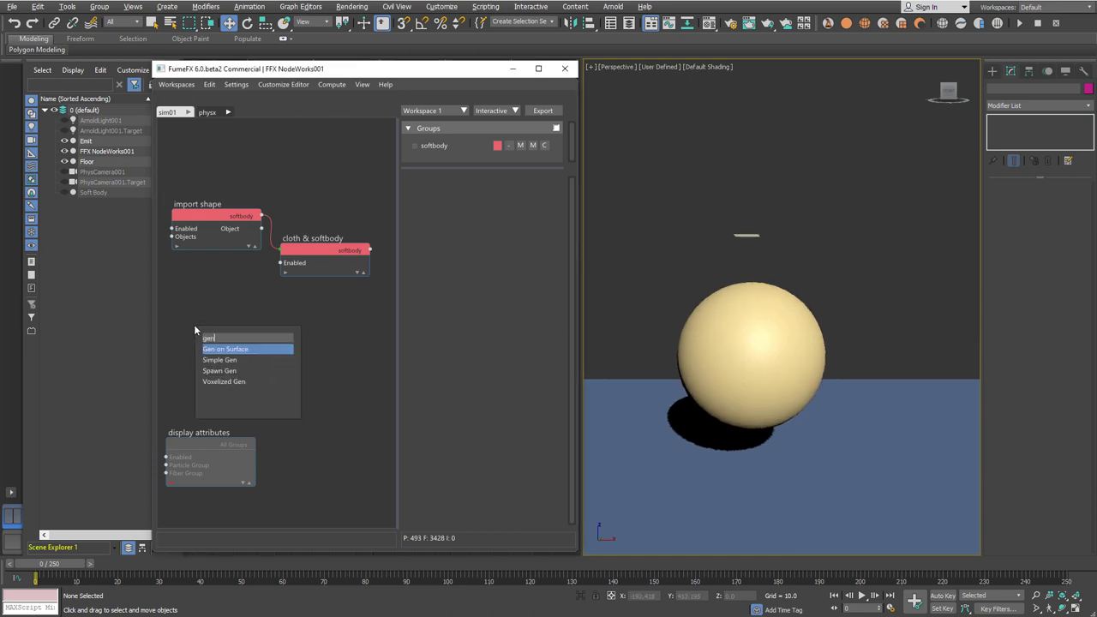
pyautogui.click(244, 350)
pyautogui.moveTo(235, 331); pyautogui.dragTo(225, 340)
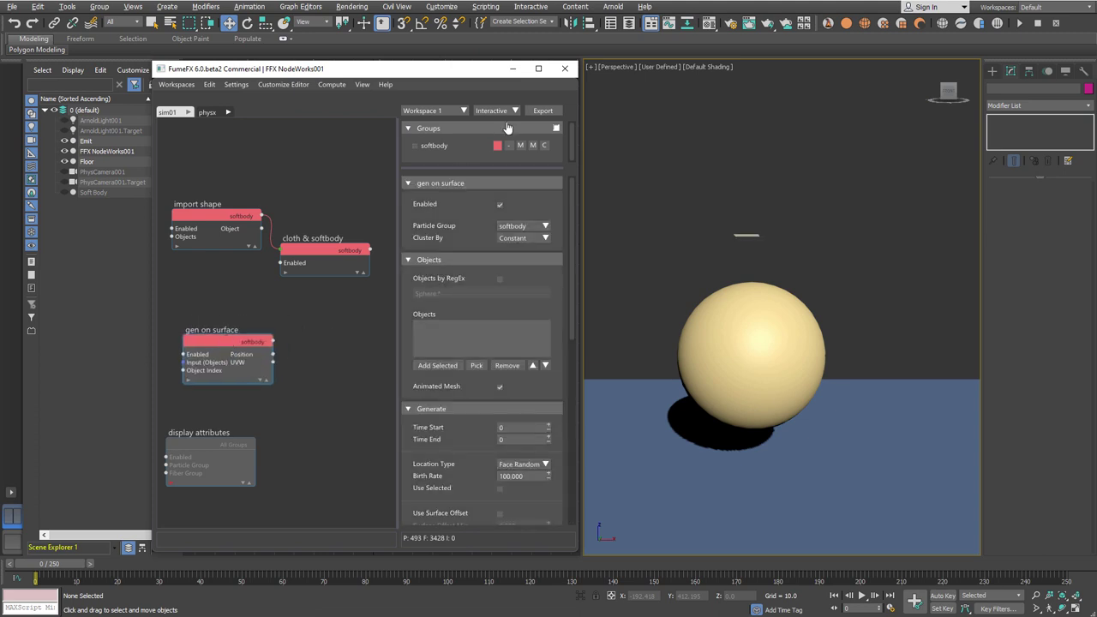
# Create a new particle group named spheres and colour it blue
pyautogui.rightClick(461, 159)
pyautogui.click(477, 166)
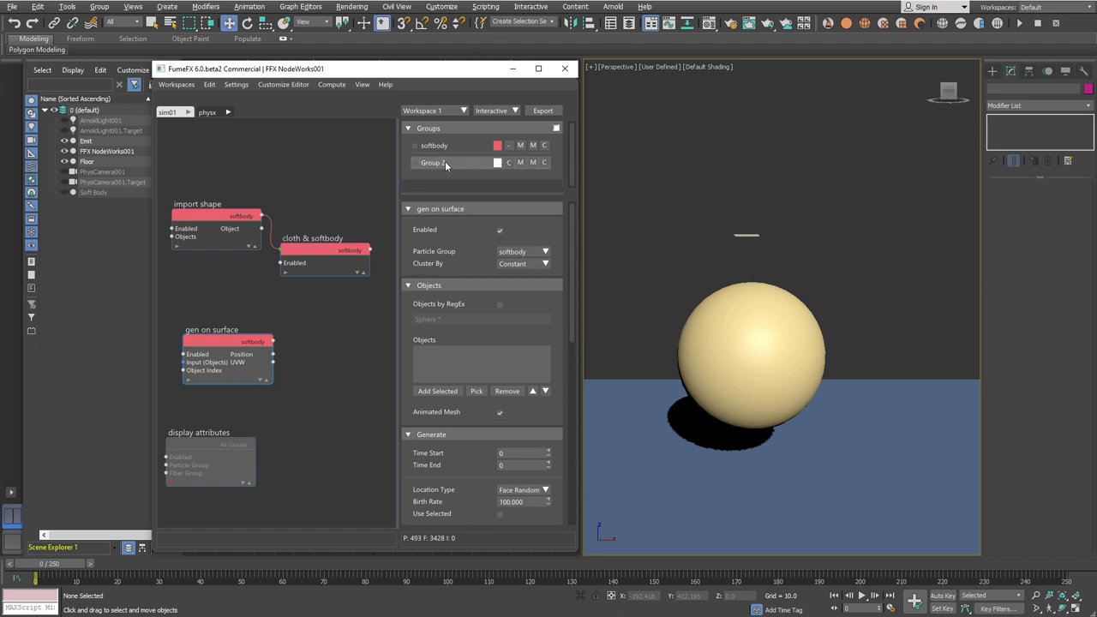
pyautogui.doubleClick(418, 166)
pyautogui.write('spheres')
pyautogui.click(497, 162)
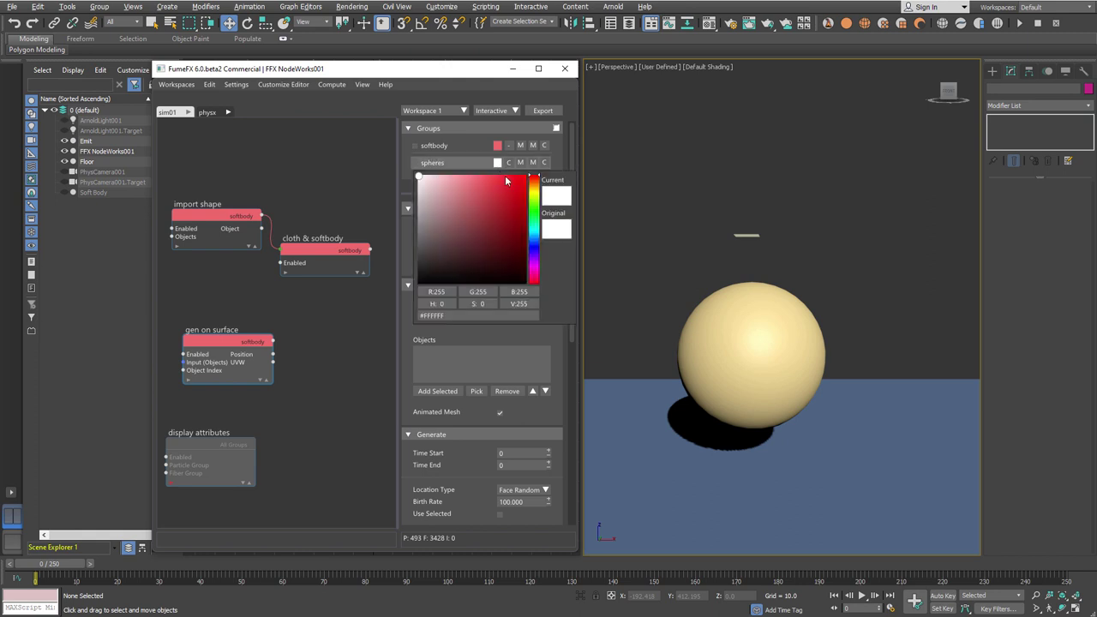
pyautogui.moveTo(529, 233); pyautogui.dragTo(503, 190)
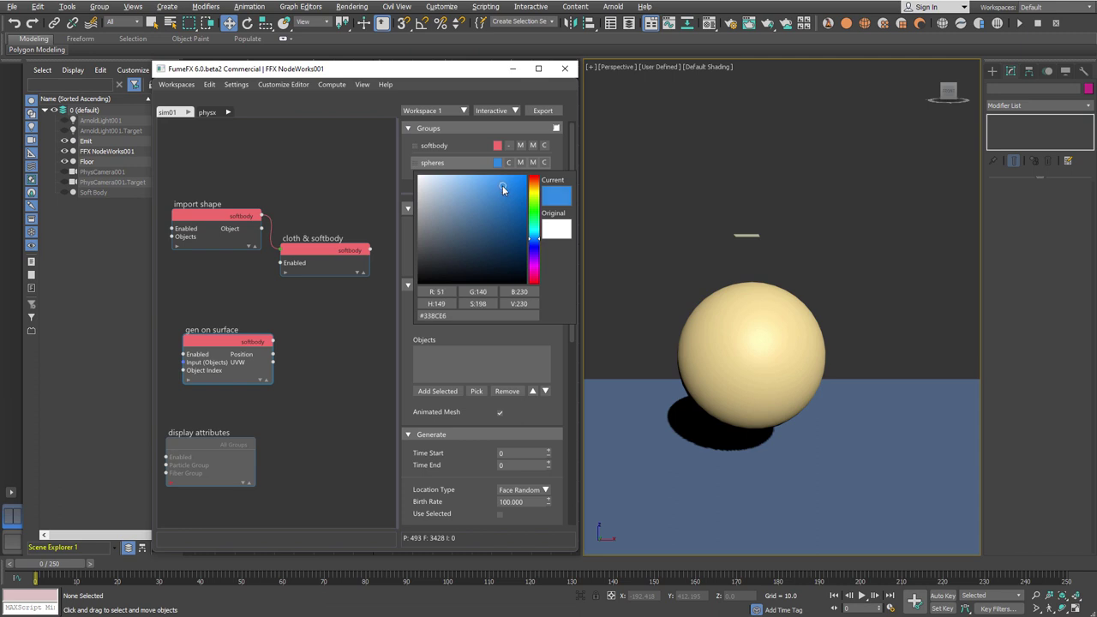
pyautogui.click(305, 340)
# Assign the spheres group to the generator with Emit as its source surface, then preview emission
pyautogui.click(545, 251)
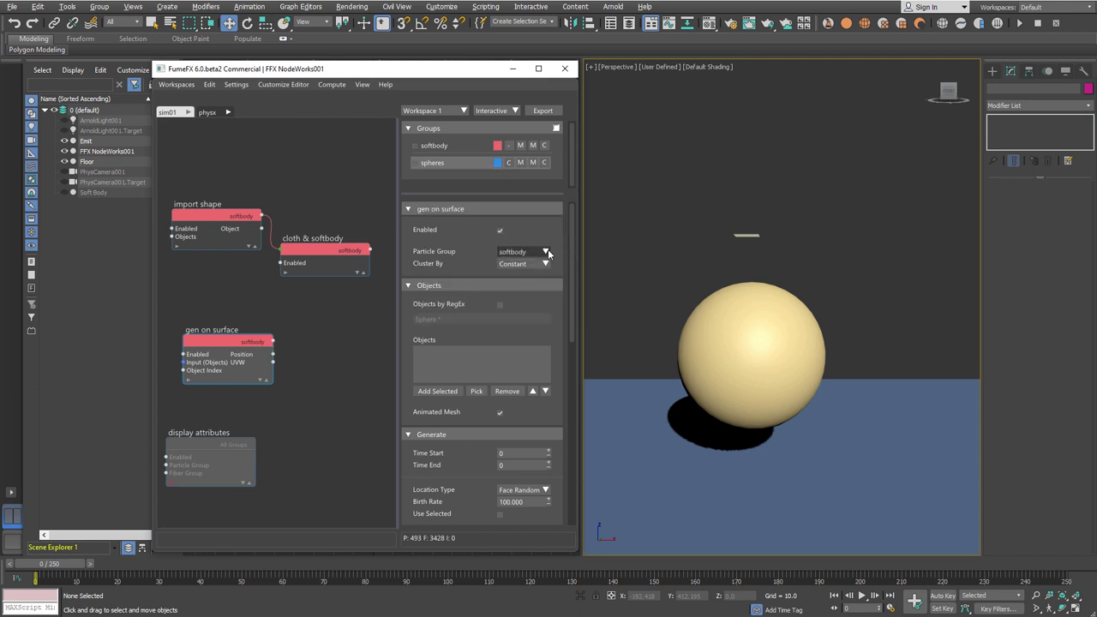
pyautogui.click(535, 276)
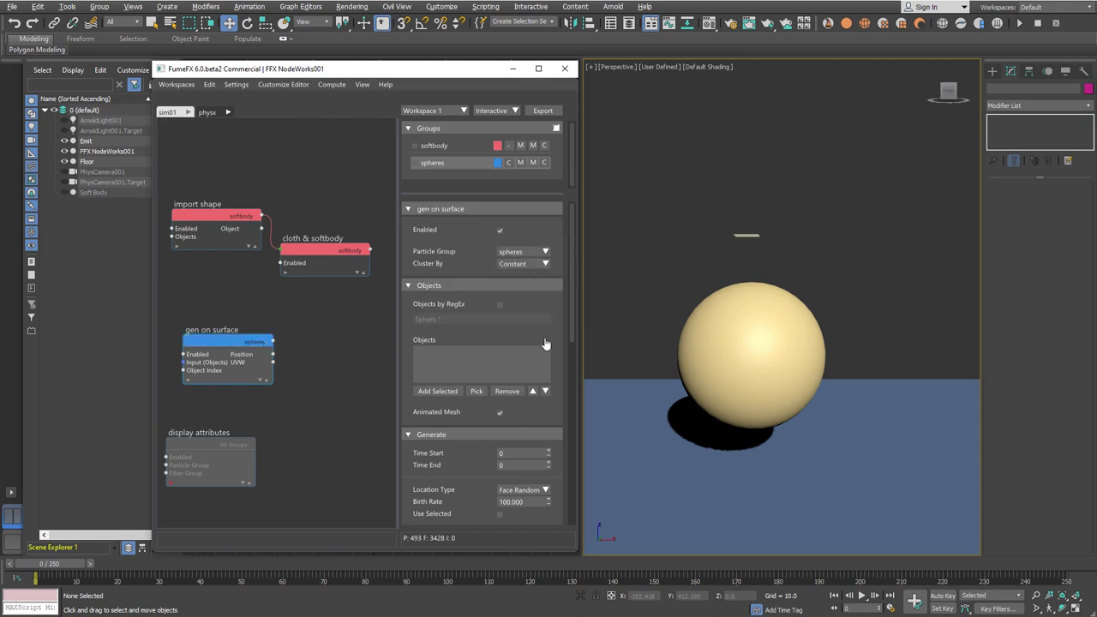
pyautogui.click(479, 391)
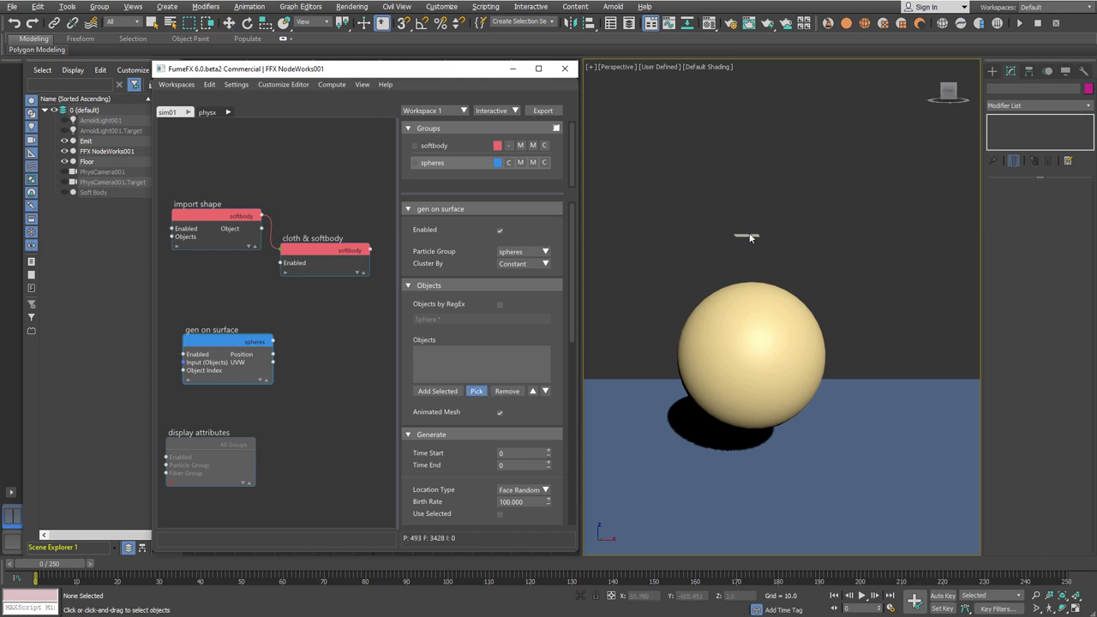
pyautogui.click(746, 236)
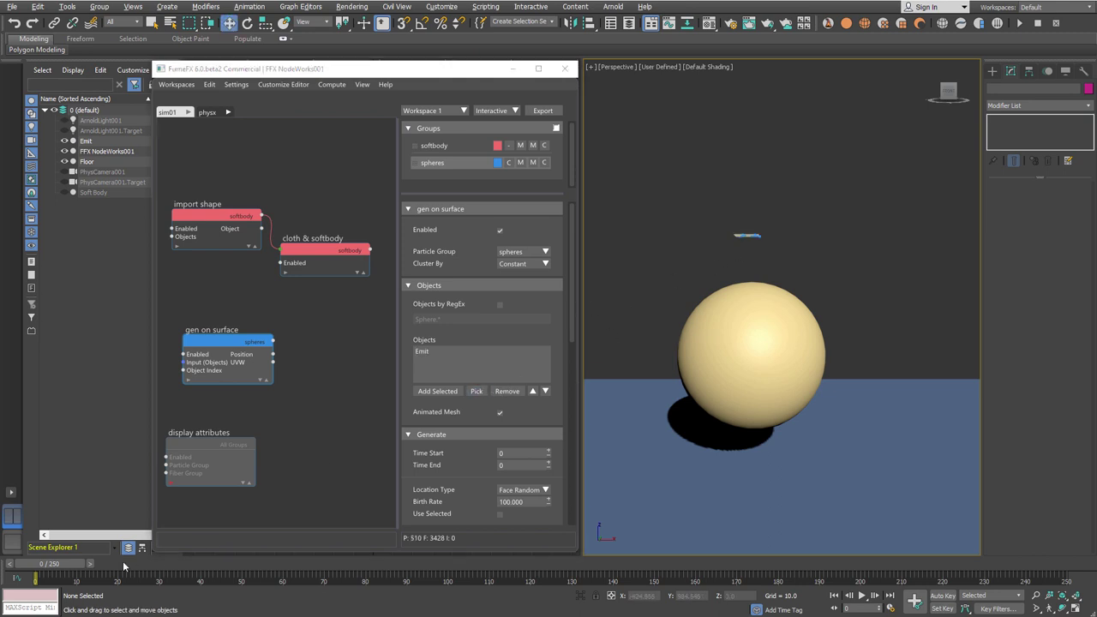
pyautogui.moveTo(84, 565); pyautogui.dragTo(170, 565)
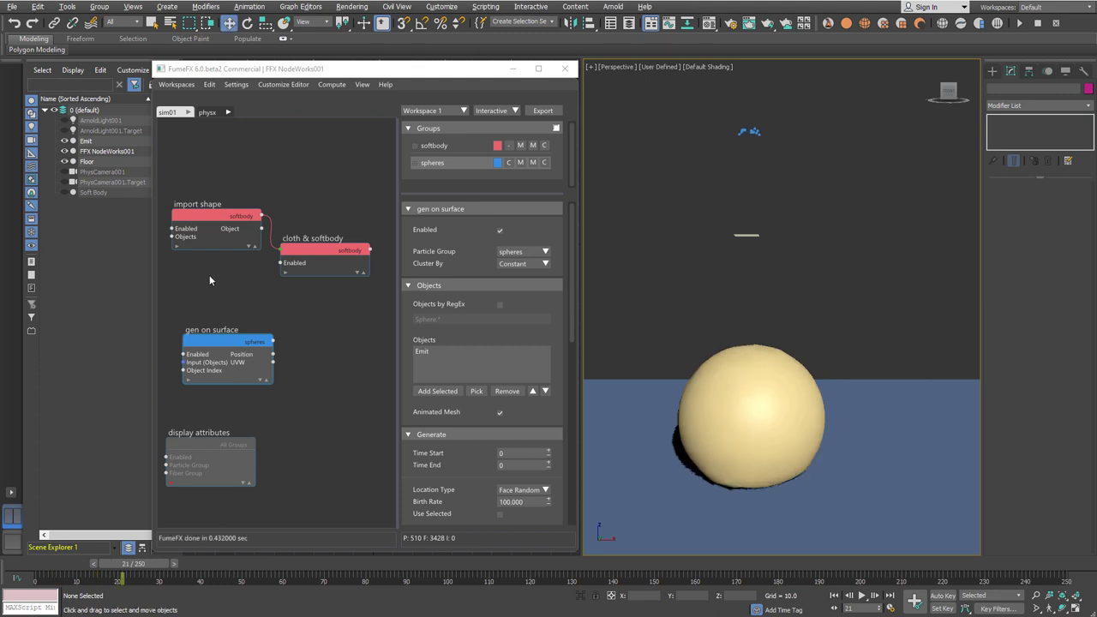
pyautogui.click(227, 112)
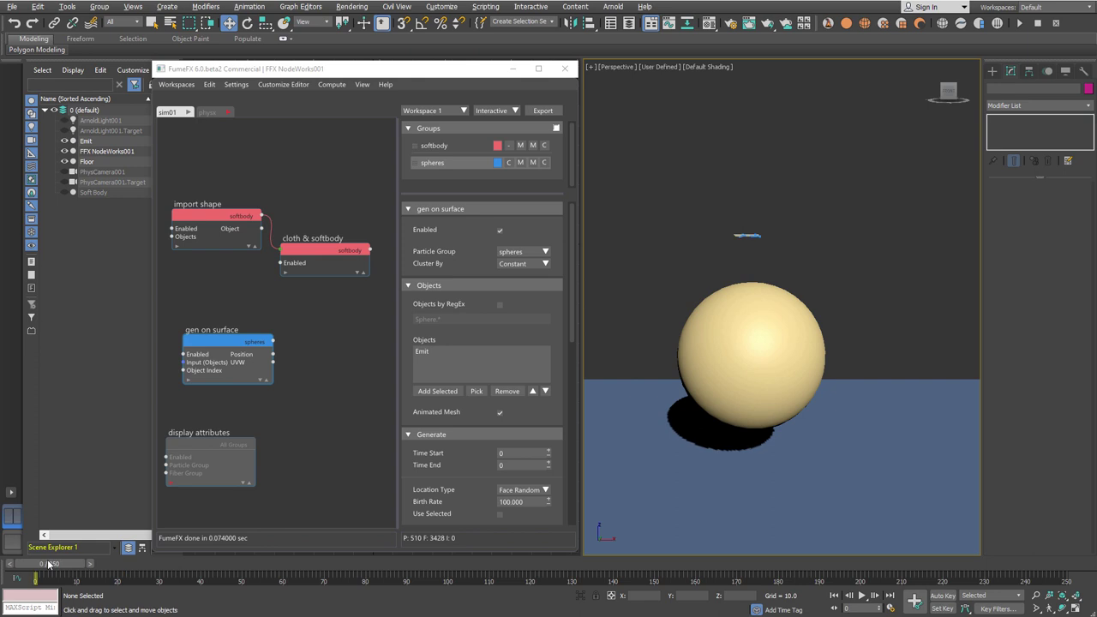
pyautogui.moveTo(99, 562); pyautogui.dragTo(26, 562)
# Set the generator's Birth Rate to 1, Speed to 20 and Direction Z to -1
pyautogui.scroll(-4, 481, 407)
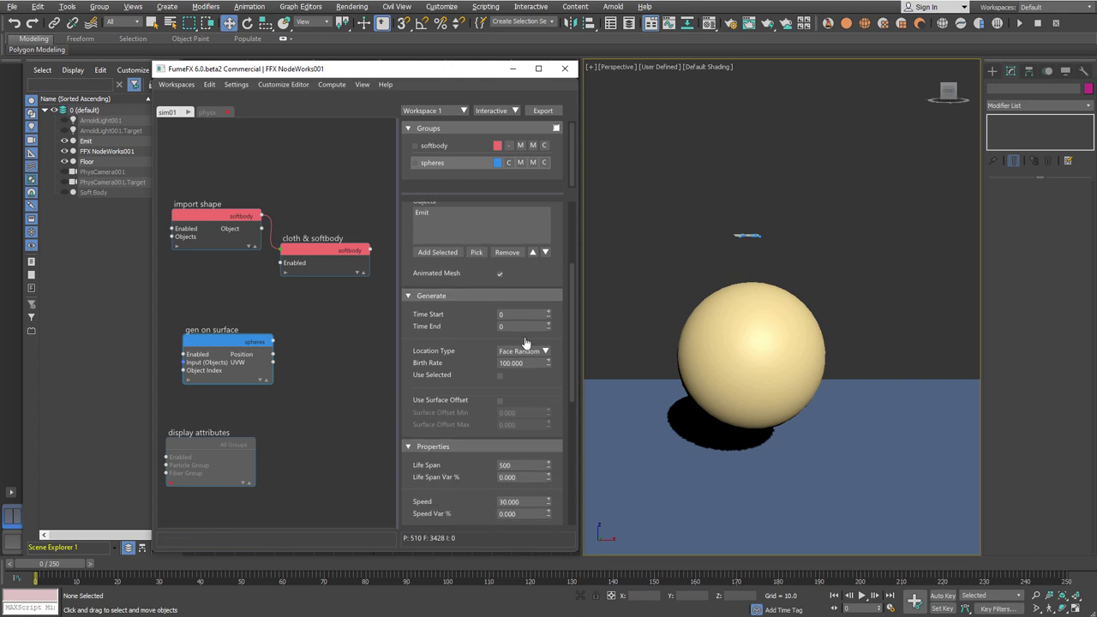
pyautogui.click(535, 361)
pyautogui.write('1')
pyautogui.press('Return')
pyautogui.scroll(-4, 540, 409)
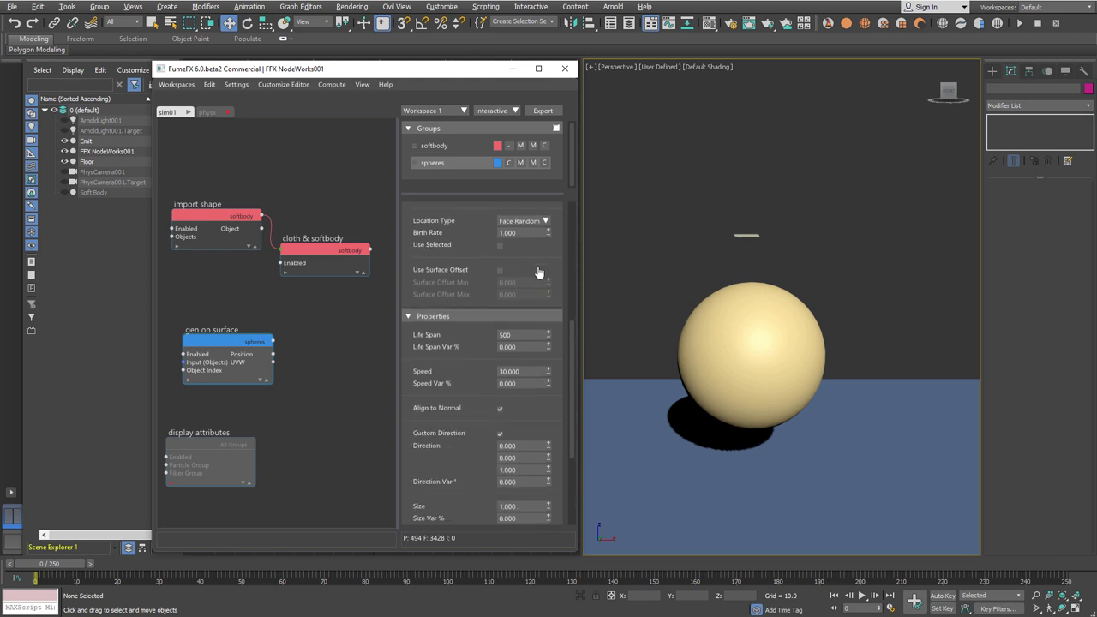
pyautogui.click(525, 371)
pyautogui.write('20')
pyautogui.click(524, 469)
pyautogui.press('Return')
pyautogui.scroll(-3, 505, 429)
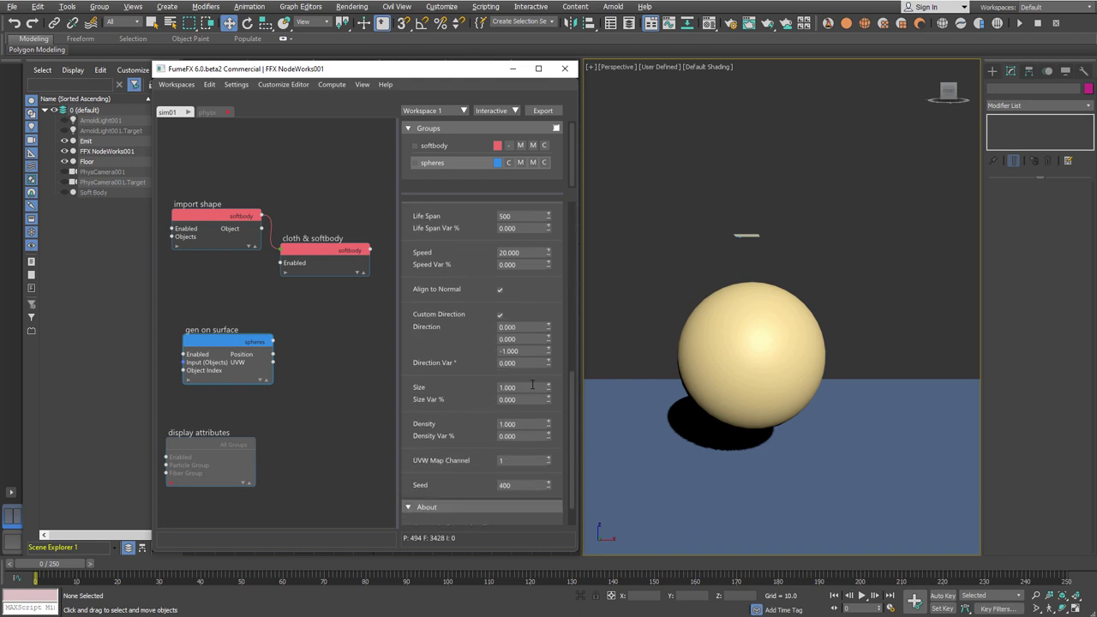
# Add a Simple Shape node from the generator output with type GeoSphere High Res
pyautogui.click(296, 336)
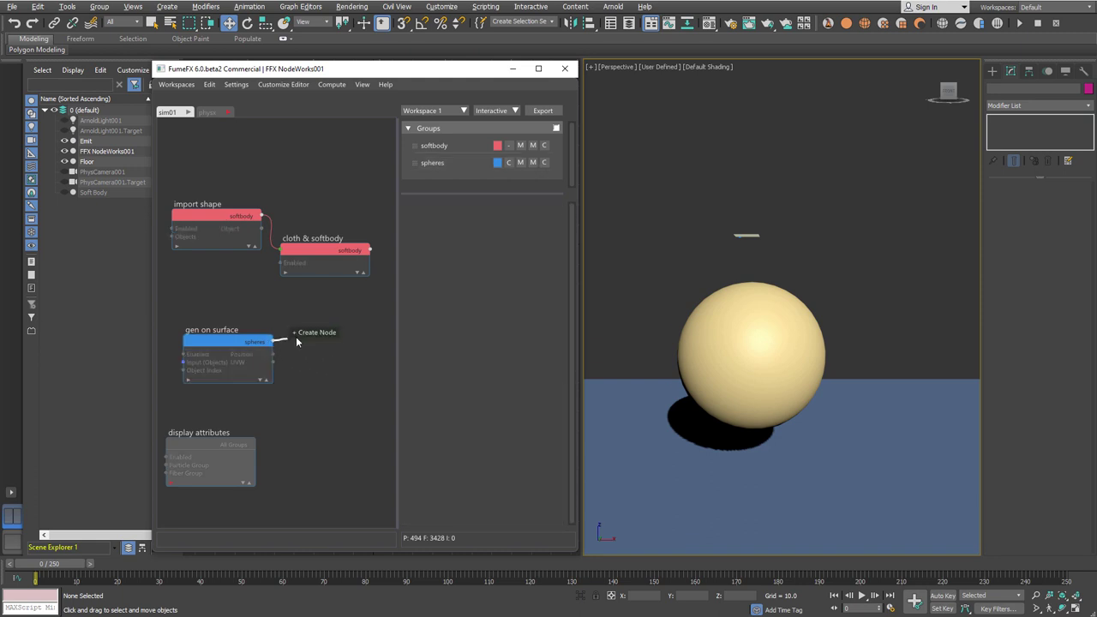
pyautogui.rightClick(298, 339)
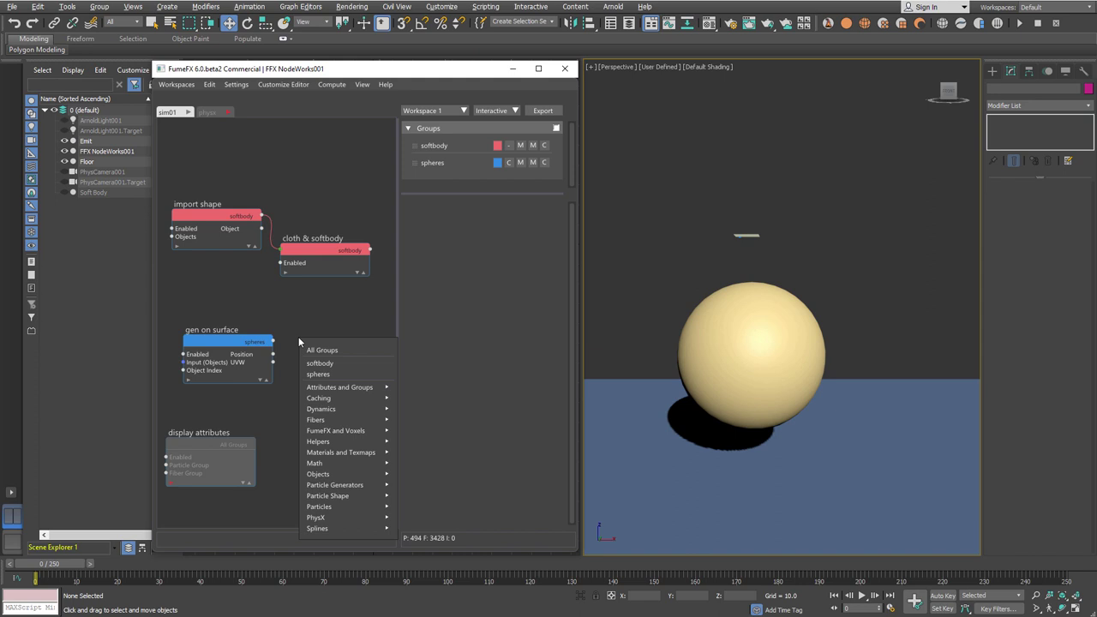
pyautogui.write('simpl')
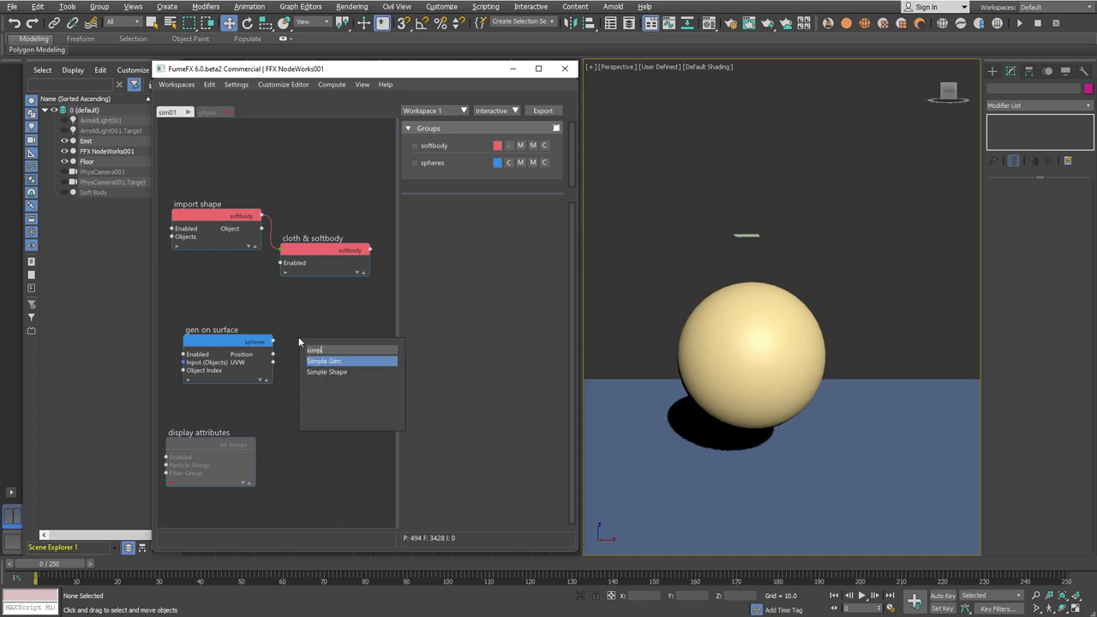
pyautogui.press('Down')
pyautogui.press('Return')
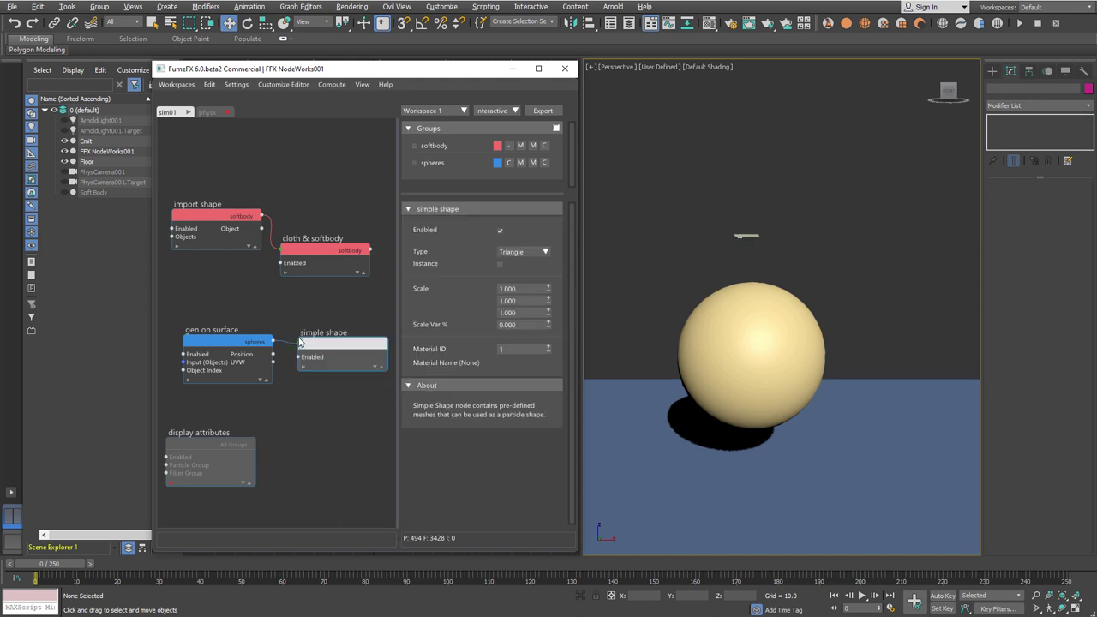
pyautogui.click(537, 252)
pyautogui.scroll(-2, 531, 330)
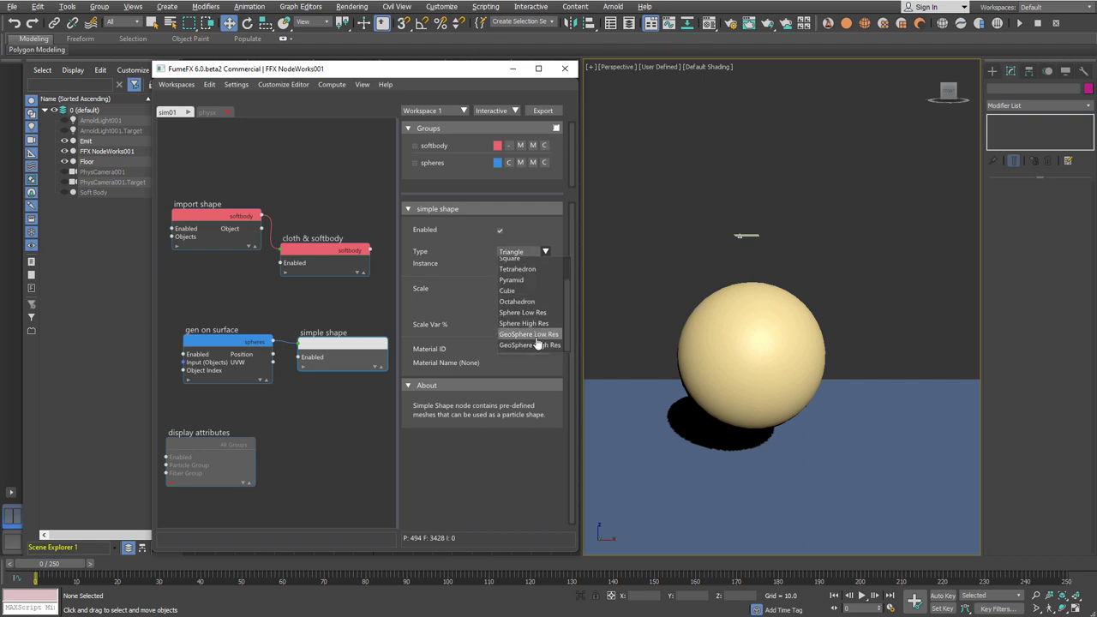
pyautogui.click(530, 341)
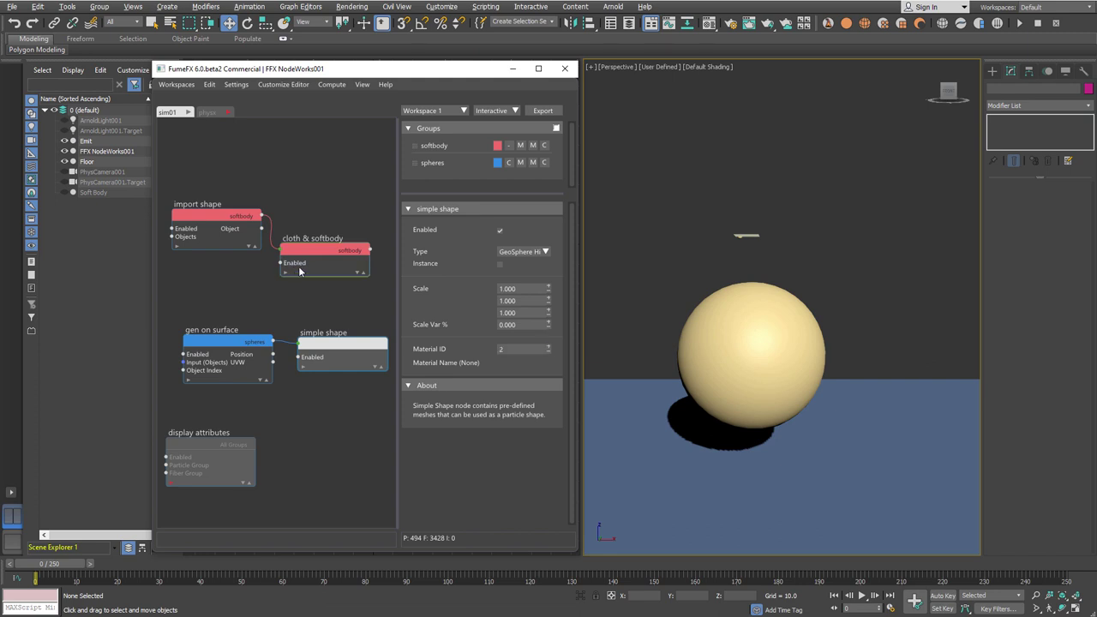
# Set the gen on surface particle Size to 8 and preview the emitted sphere
pyautogui.click(227, 341)
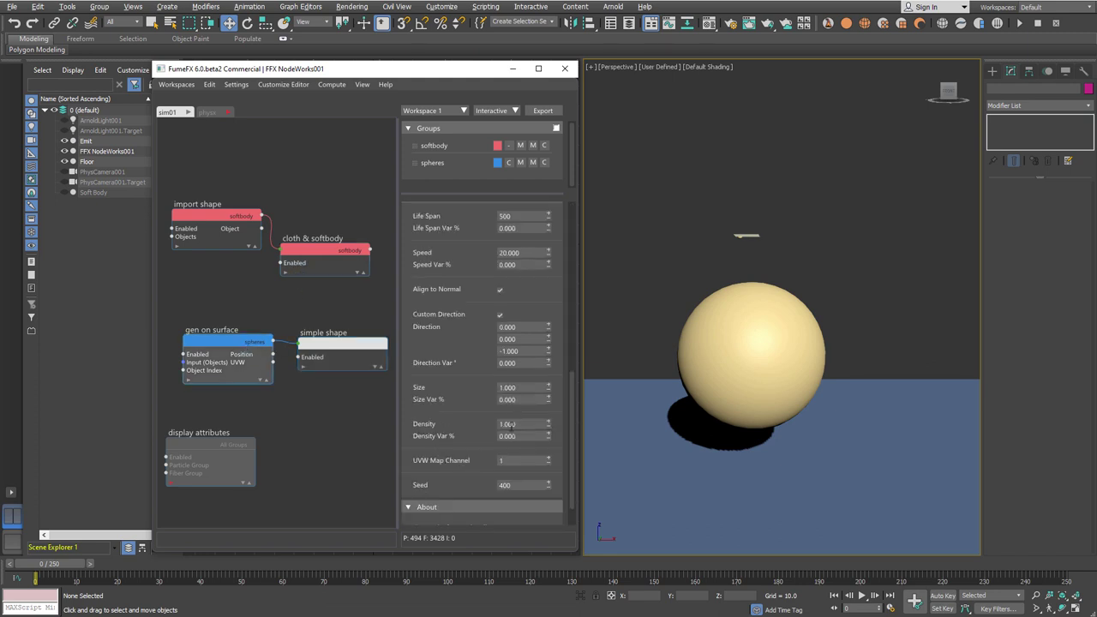
pyautogui.doubleClick(524, 388)
pyautogui.write('8')
pyautogui.press('Return')
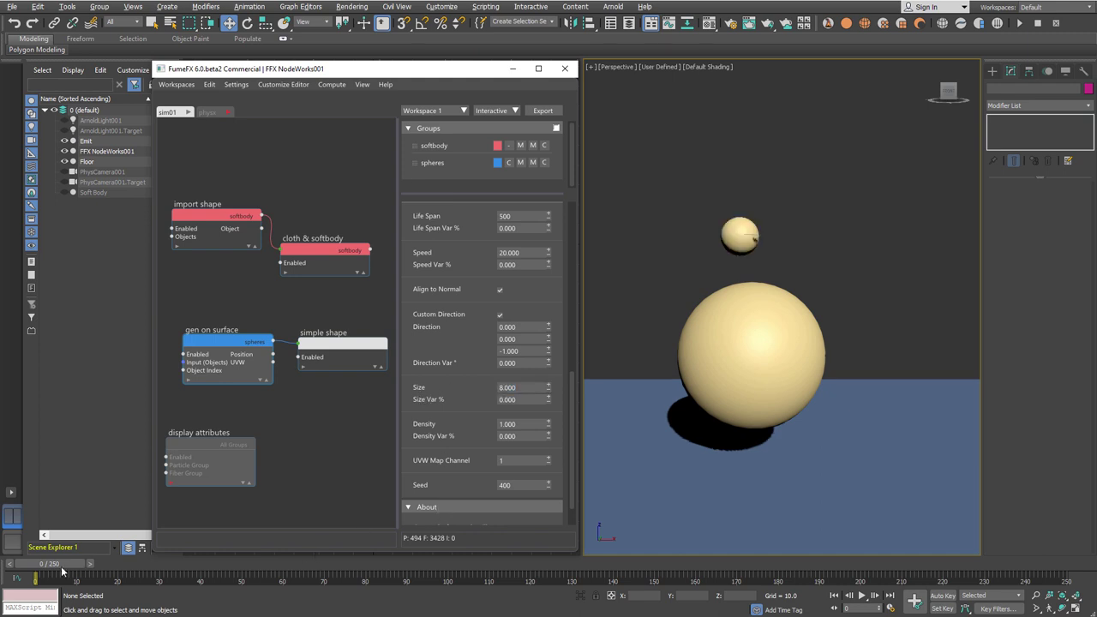
pyautogui.moveTo(69, 565); pyautogui.dragTo(151, 562)
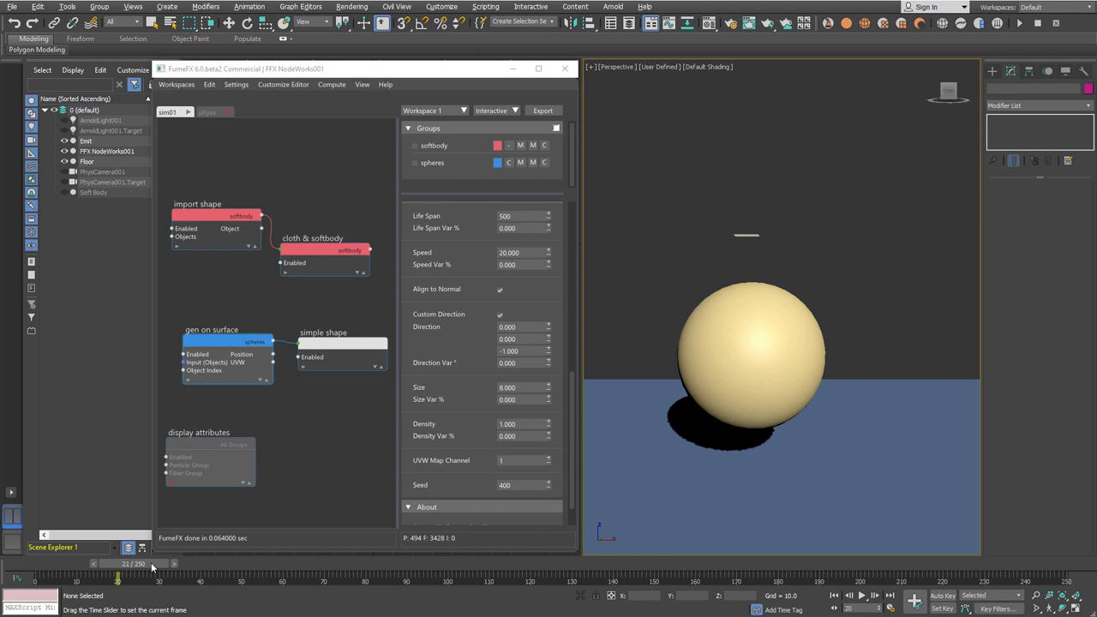
pyautogui.click(38, 560)
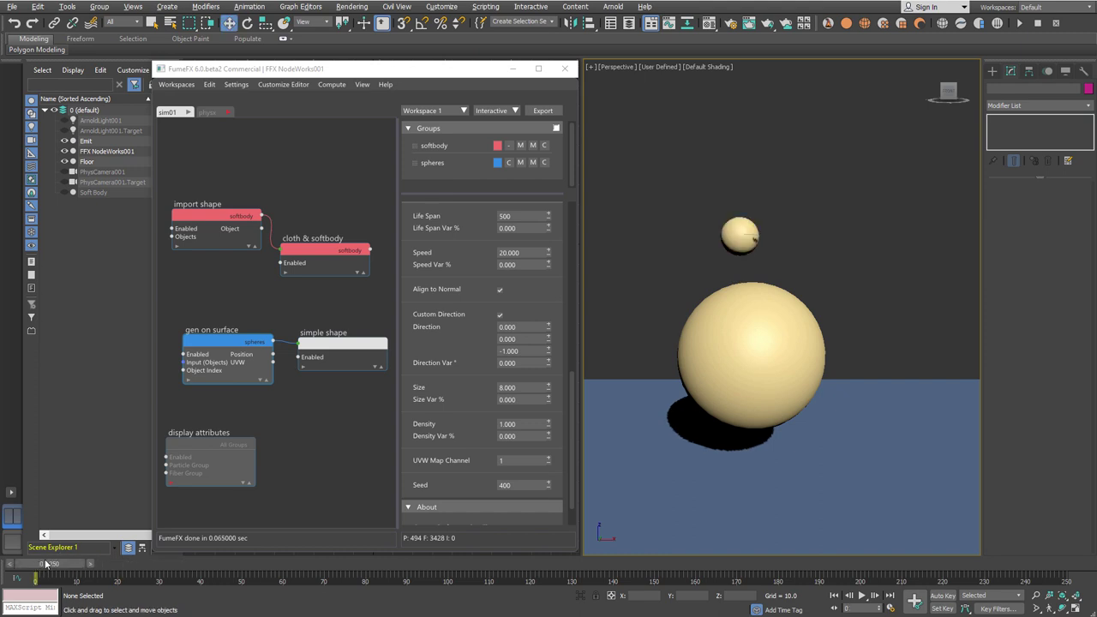
# In the physx subgraph, add a spheres Get Part Group node and a PhysX Object node
pyautogui.click(226, 114)
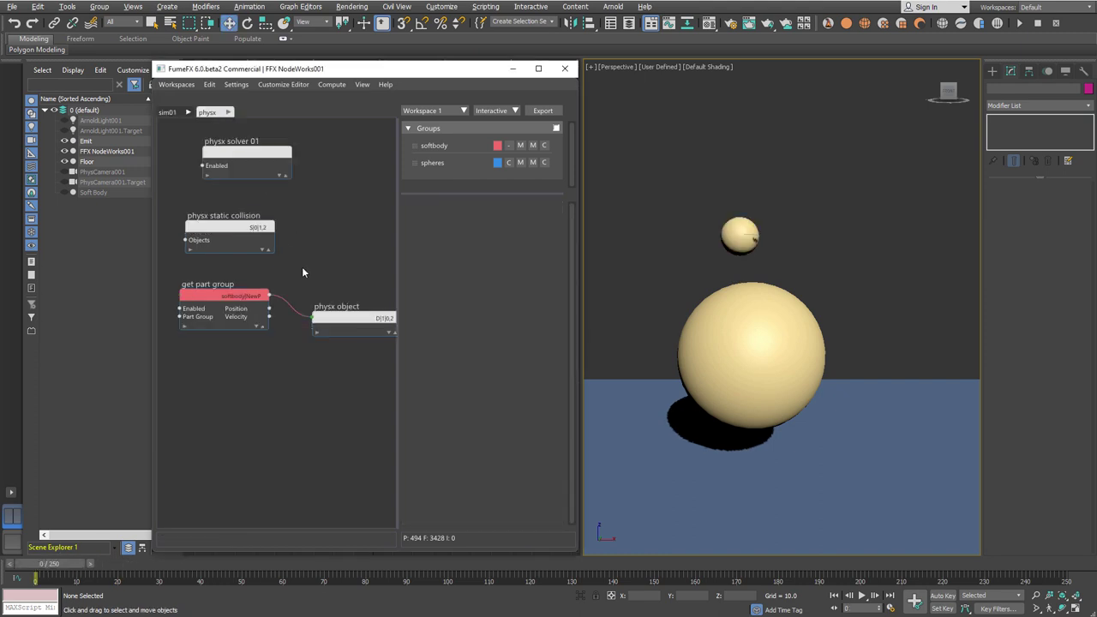
pyautogui.rightClick(198, 382)
pyautogui.moveTo(227, 397)
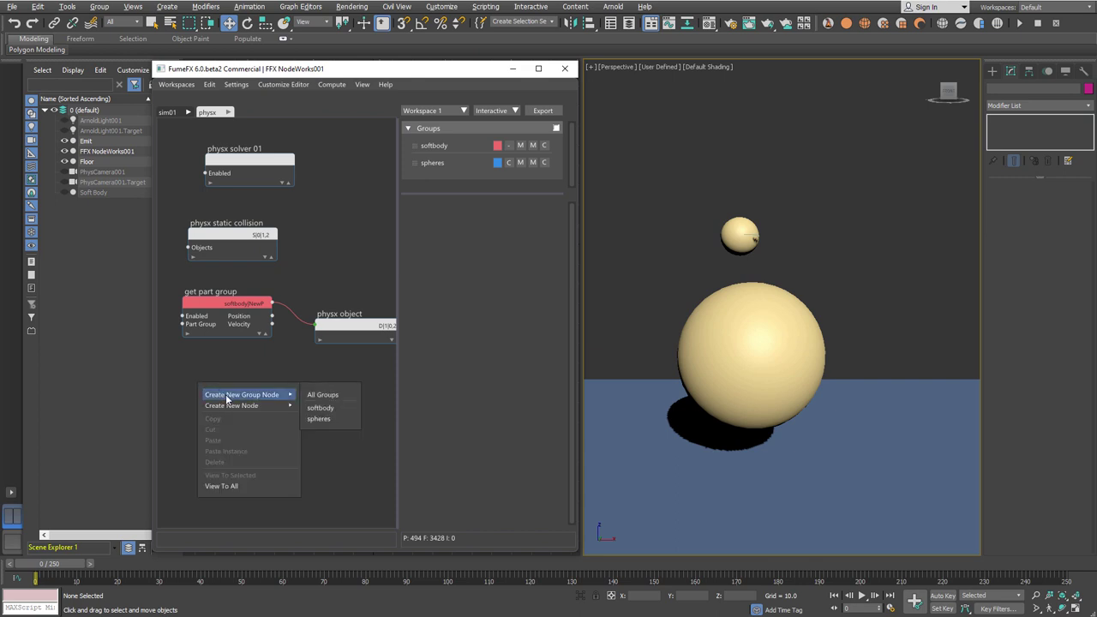
pyautogui.click(318, 418)
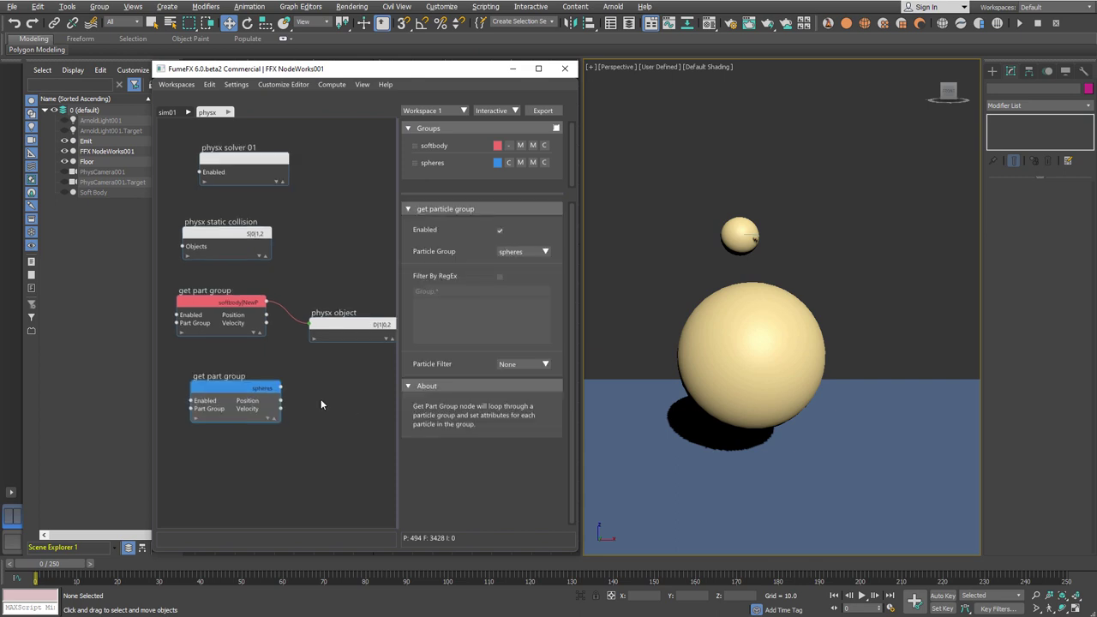
pyautogui.click(257, 386)
pyautogui.press('Tab')
pyautogui.write('p')
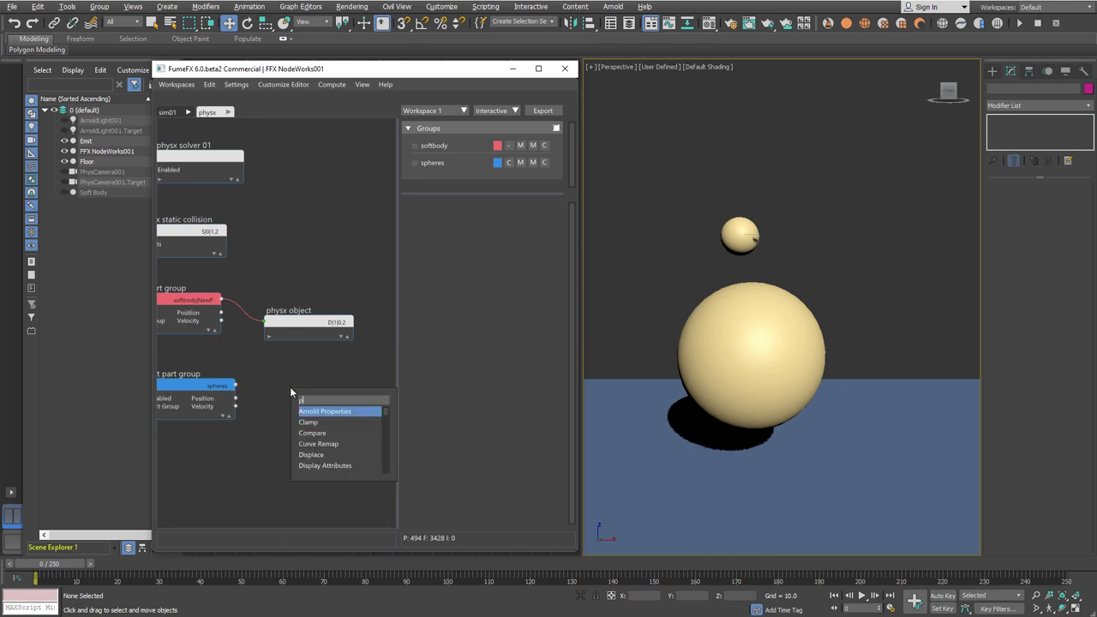
pyautogui.write('hys')
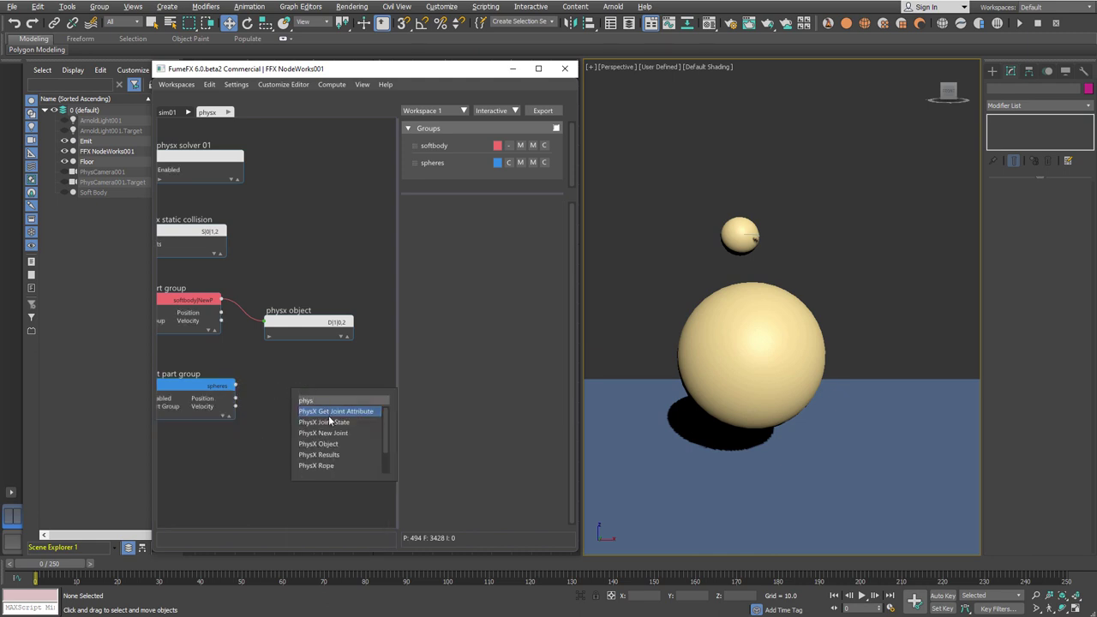
pyautogui.scroll(-1, 341, 441)
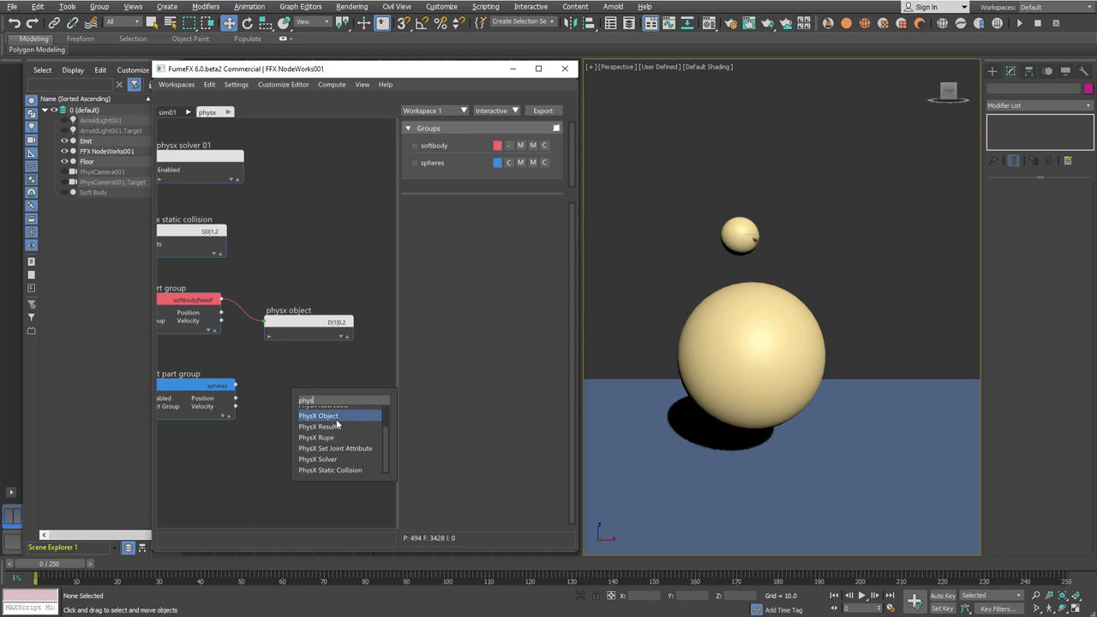
pyautogui.click(318, 415)
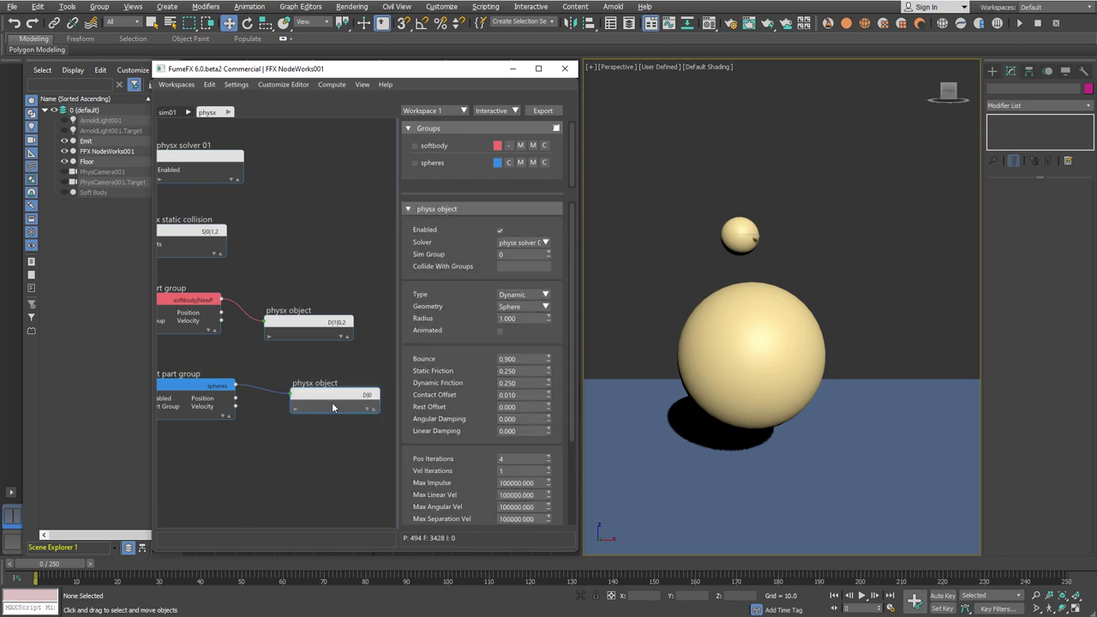
# Set the PhysX object to Convex Mesh, Sim Group 2, colliding with 0,1,2, iterations 10/5
pyautogui.click(545, 306)
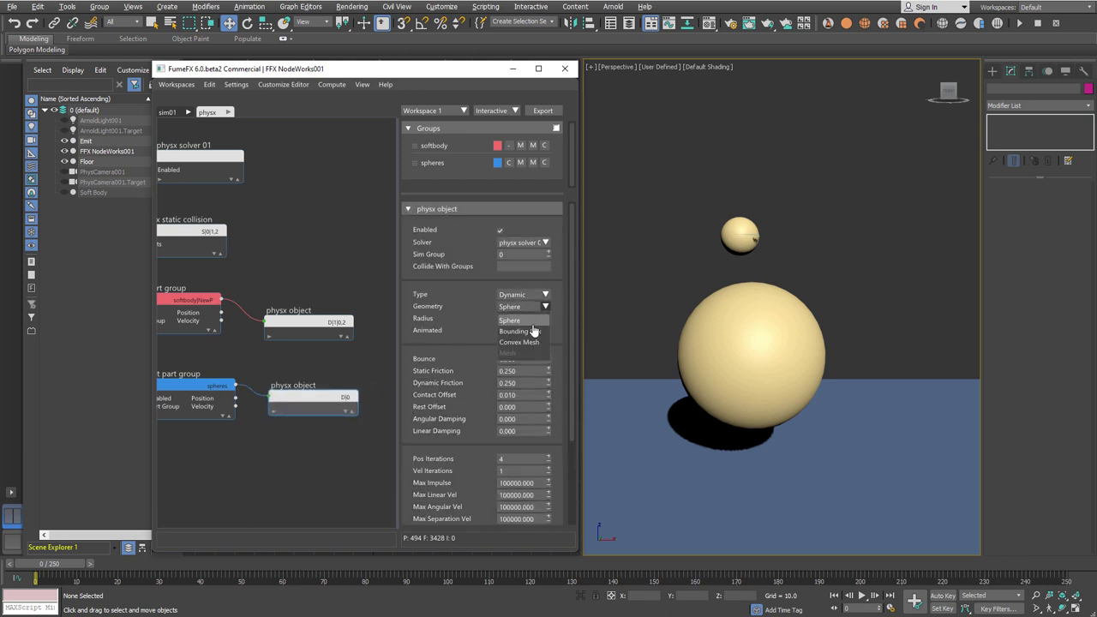
pyautogui.click(534, 342)
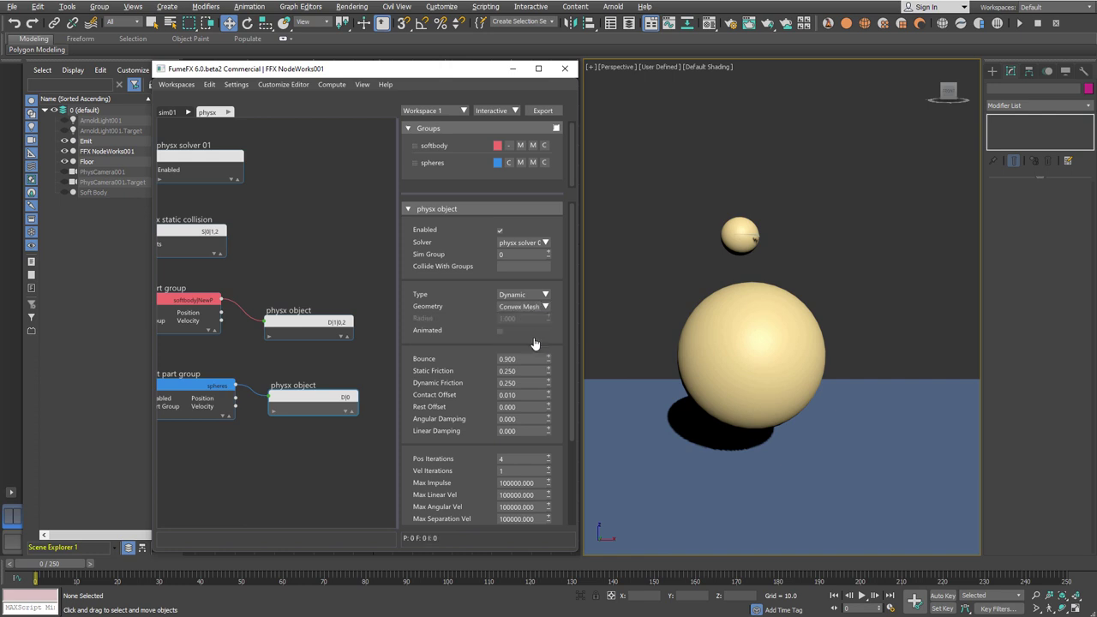
pyautogui.doubleClick(501, 254)
pyautogui.write('2')
pyautogui.click(514, 267)
pyautogui.press('Return')
pyautogui.scroll(-3, 550, 341)
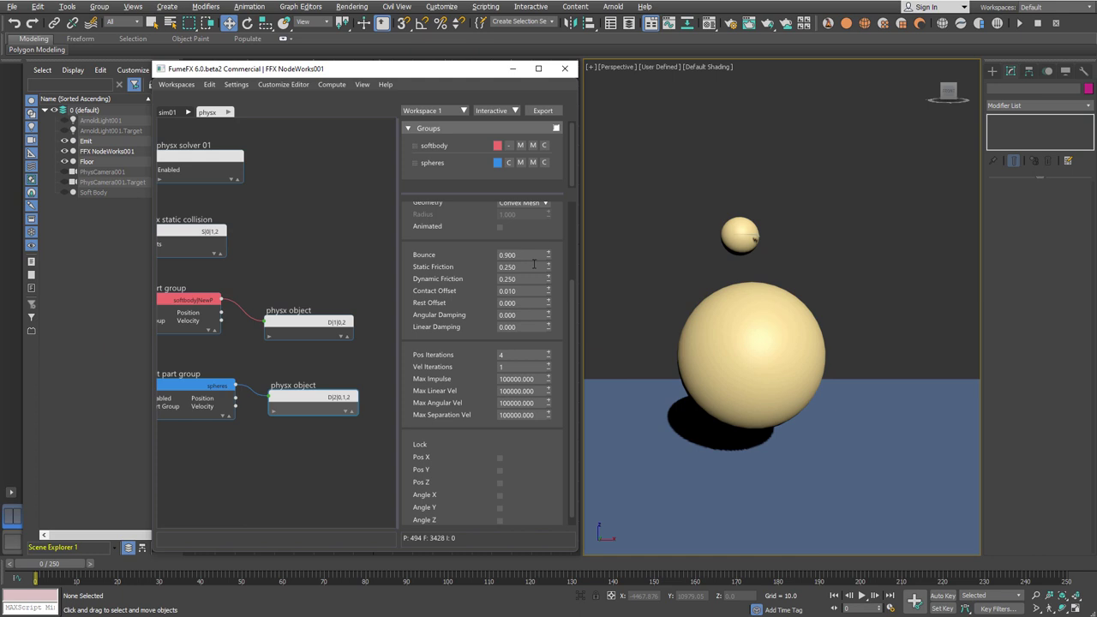
pyautogui.doubleClick(521, 353)
pyautogui.press('Tab')
pyautogui.write('5')
pyautogui.press('Return')
# In sim01, set the gen on surface Time Start and Time End both to 20
pyautogui.click(169, 113)
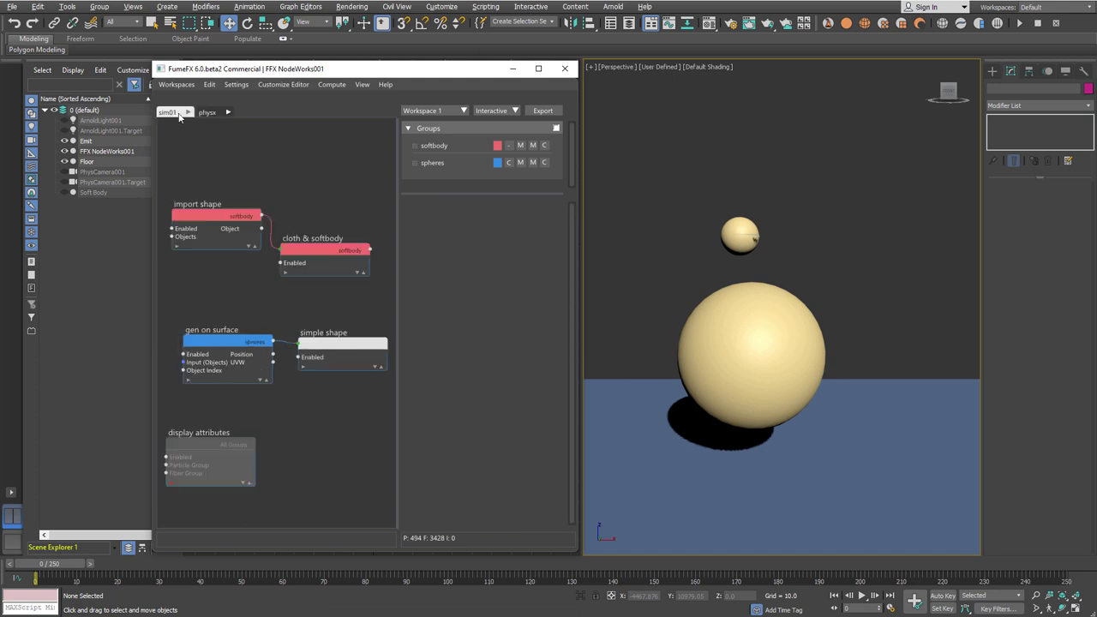
pyautogui.click(250, 359)
pyautogui.scroll(3, 524, 352)
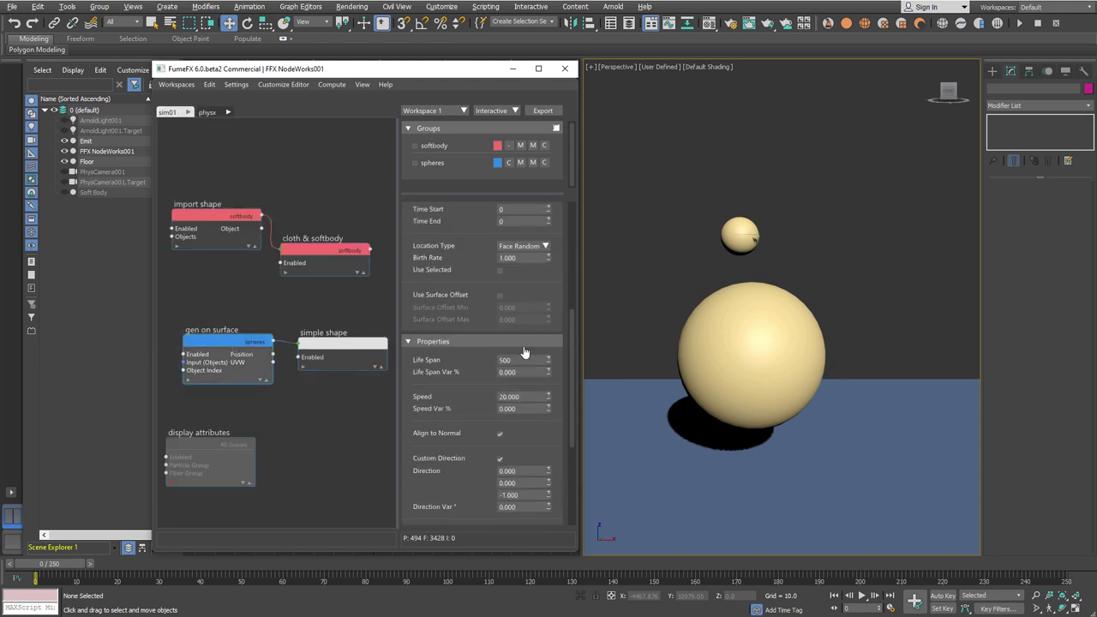
pyautogui.scroll(4, 524, 353)
pyautogui.click(525, 361)
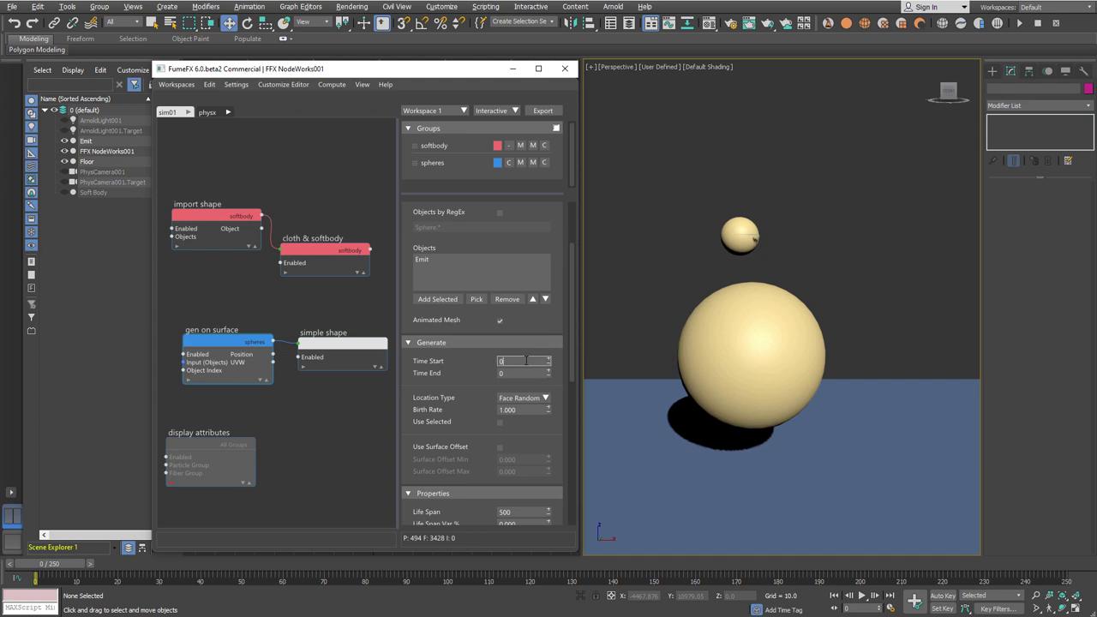
pyautogui.doubleClick(526, 361)
pyautogui.press('Tab')
pyautogui.press('Return')
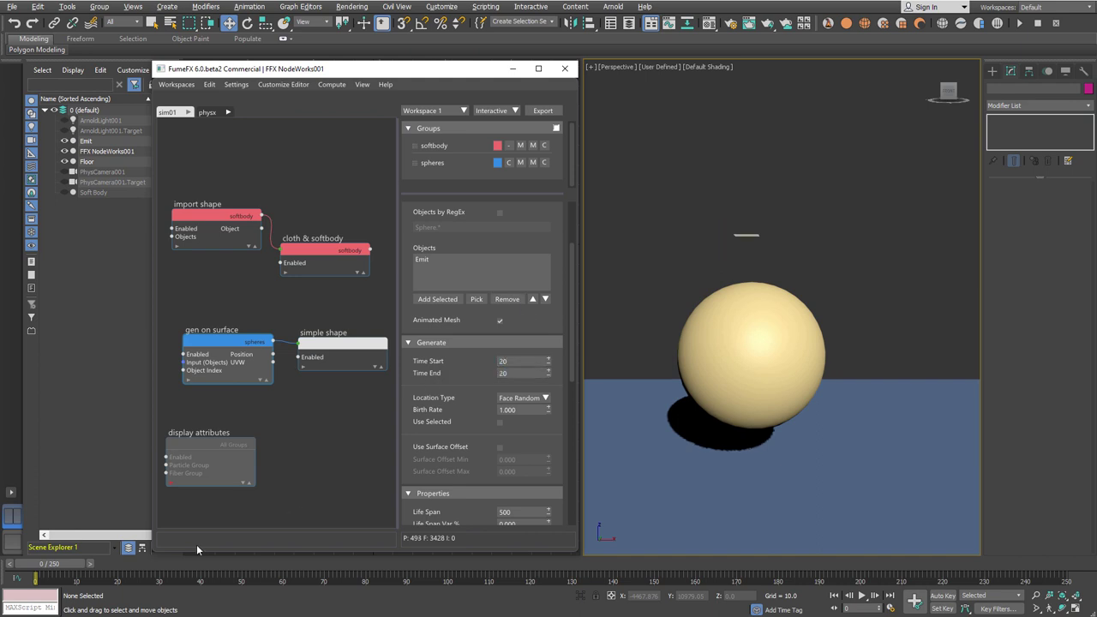
# Play the simulation to frame 75 and orbit to watch the sphere dent the soft body
pyautogui.moveTo(83, 563); pyautogui.dragTo(305, 586)
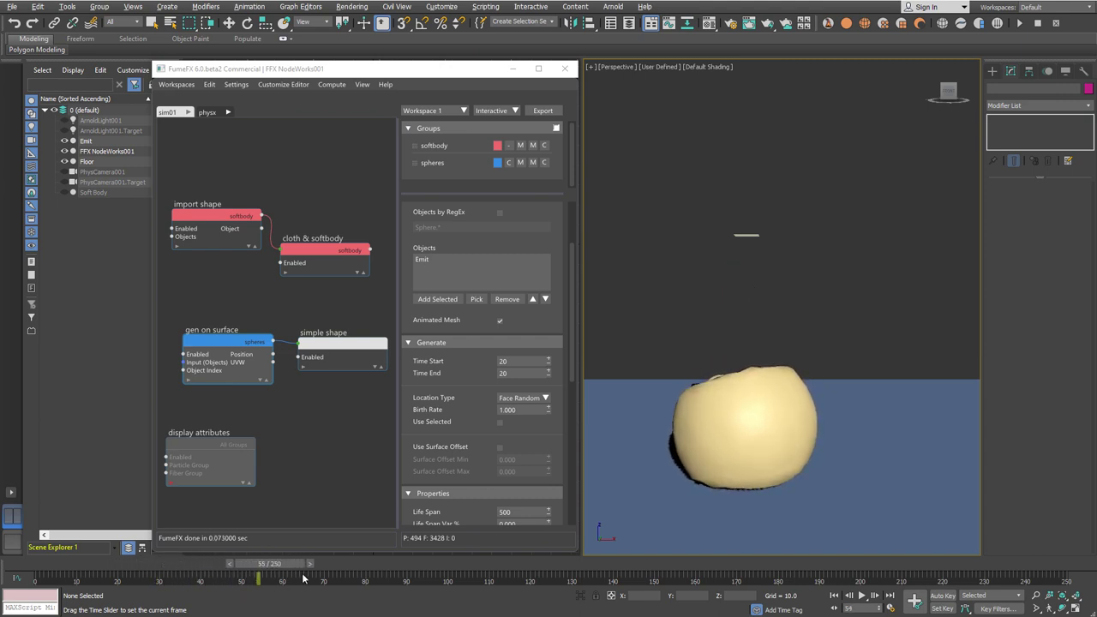
pyautogui.press('w')
pyautogui.keyDown('alt'); pyautogui.moveTo(686, 479); pyautogui.dragTo(365, 522, button='middle'); pyautogui.keyUp('alt')
pyautogui.moveTo(291, 563); pyautogui.dragTo(396, 564)
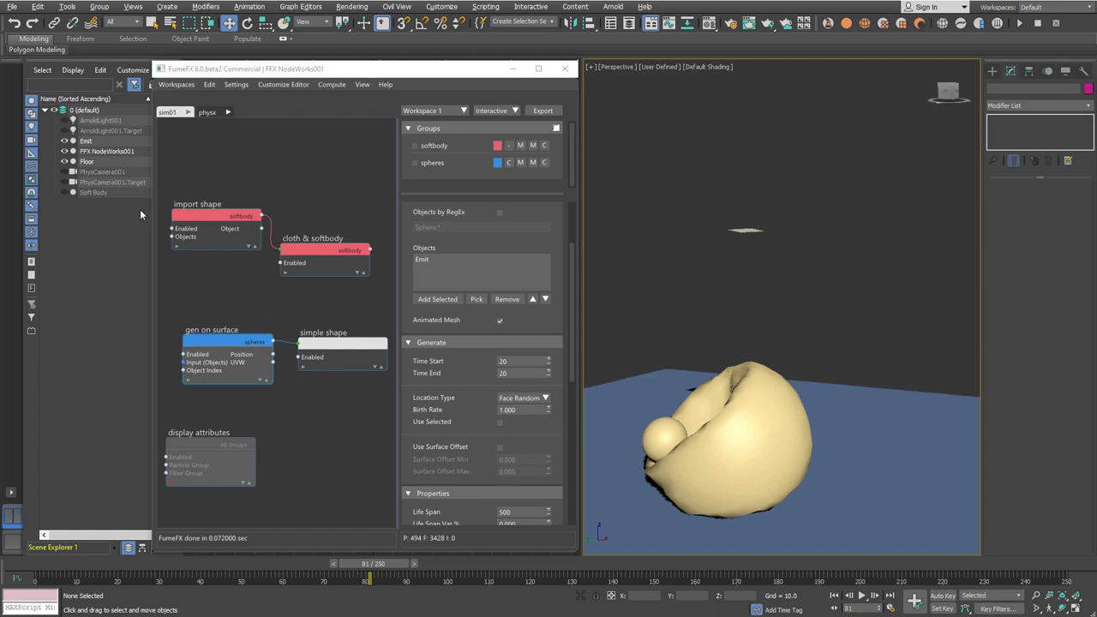
# Set the emitter's Time End to 60 and Birth Rate to 0.1
pyautogui.click(15, 565)
pyautogui.click(523, 371)
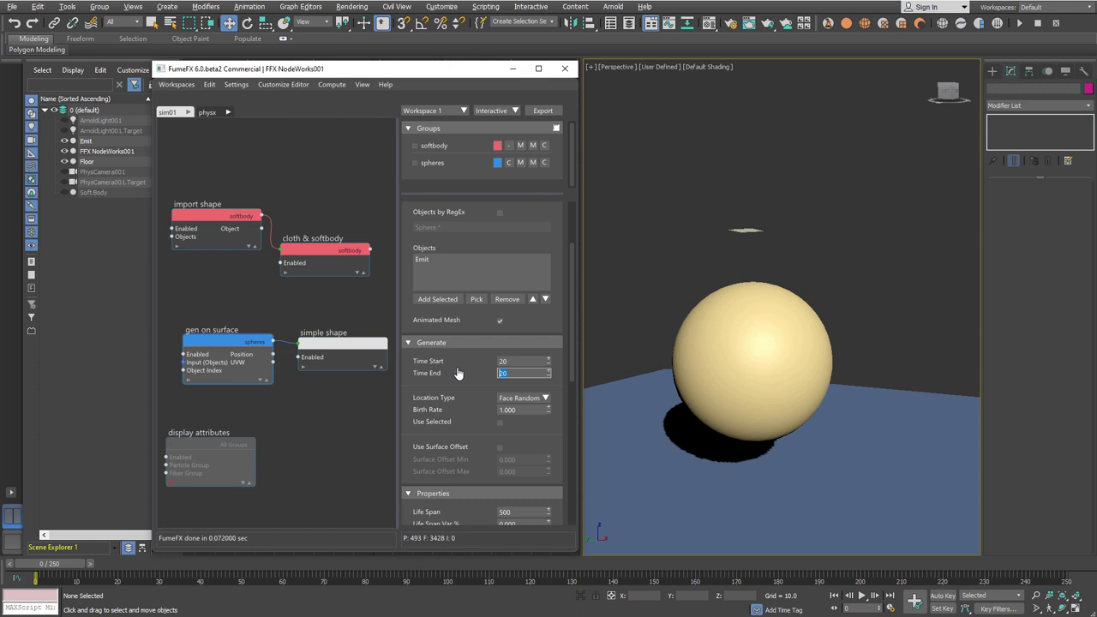
pyautogui.write('60')
pyautogui.press('Tab')
pyautogui.press('Tab')
pyautogui.write('0')
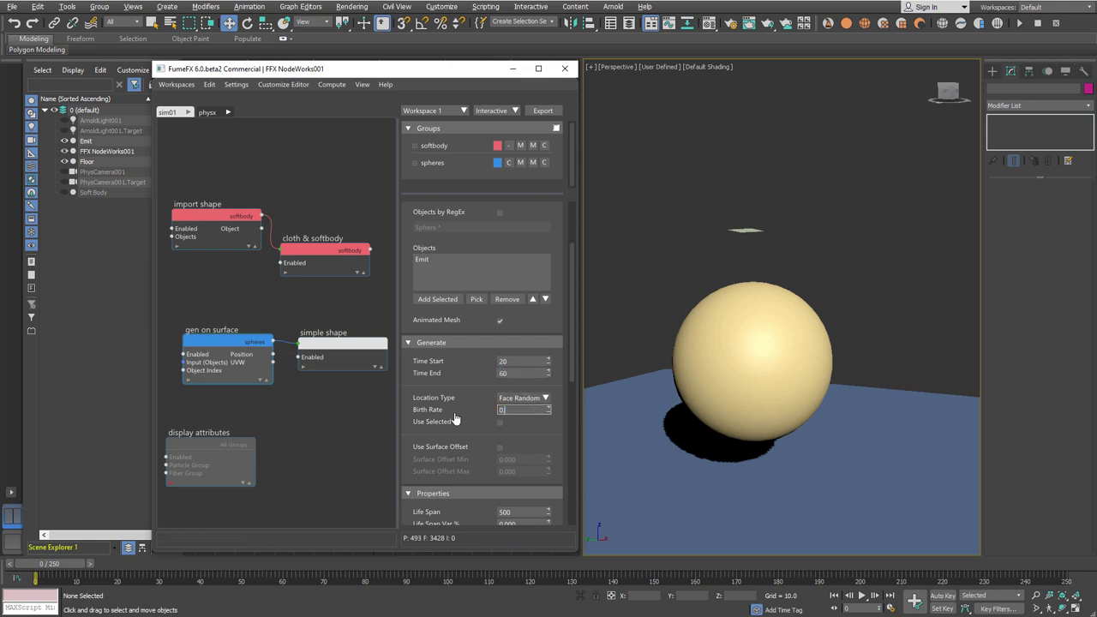
pyautogui.write('.1')
pyautogui.press('Return')
# Scrub the timeline to preview several spheres falling from frame 20
pyautogui.moveTo(60, 565); pyautogui.dragTo(399, 592)
pyautogui.click(60, 567)
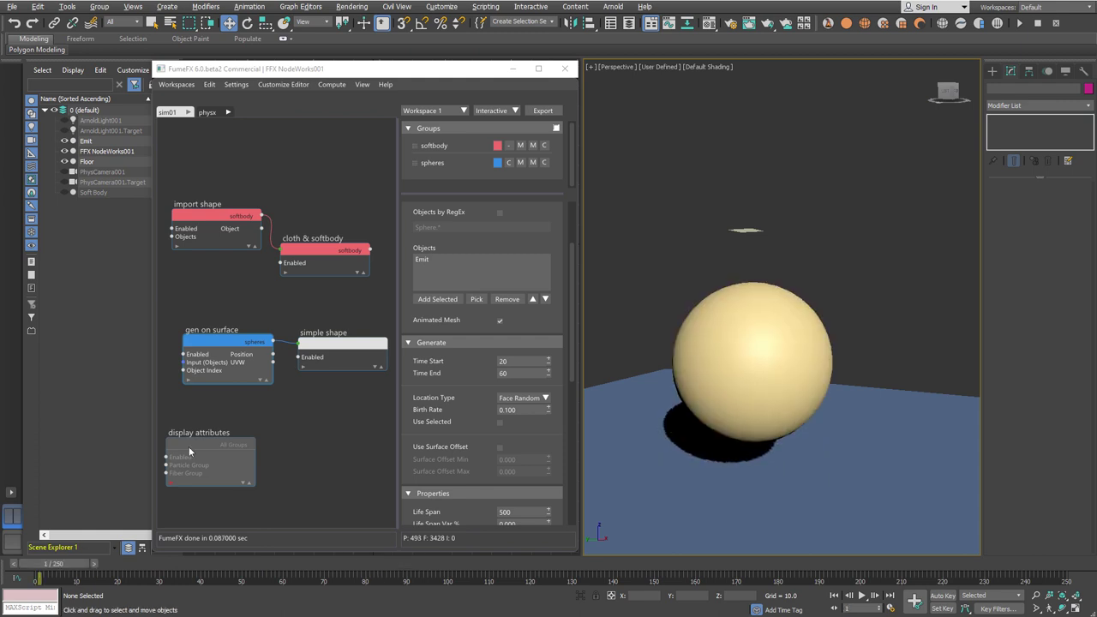
pyautogui.moveTo(77, 565); pyautogui.dragTo(255, 562)
pyautogui.press('w')
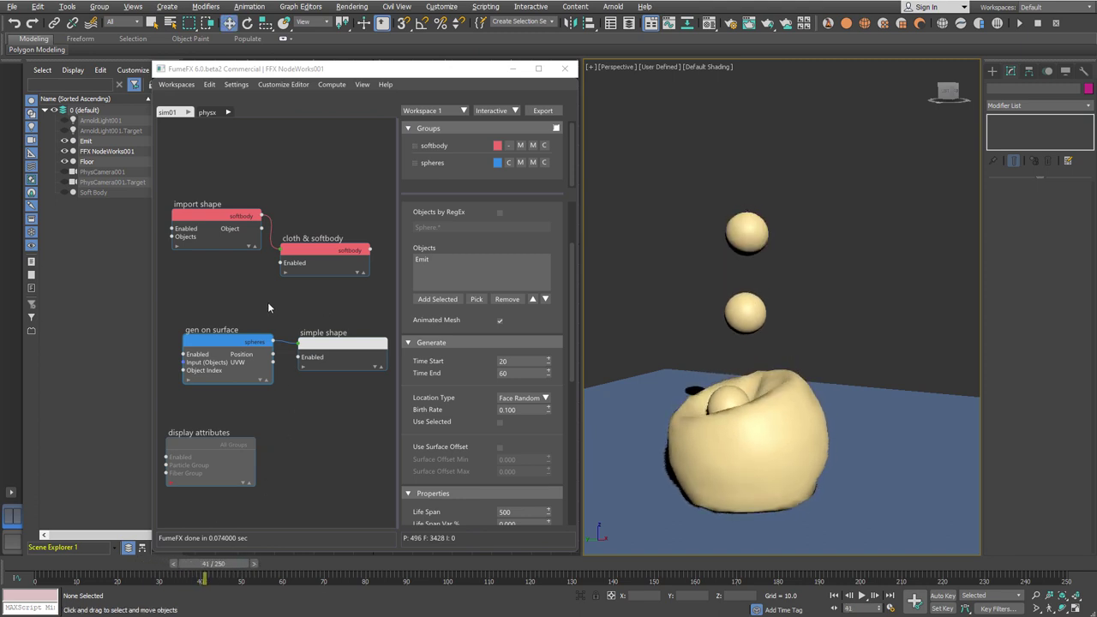
# Set the cloth & softbody node's Solid Soft Body Stiffness to 0.1
pyautogui.click(300, 259)
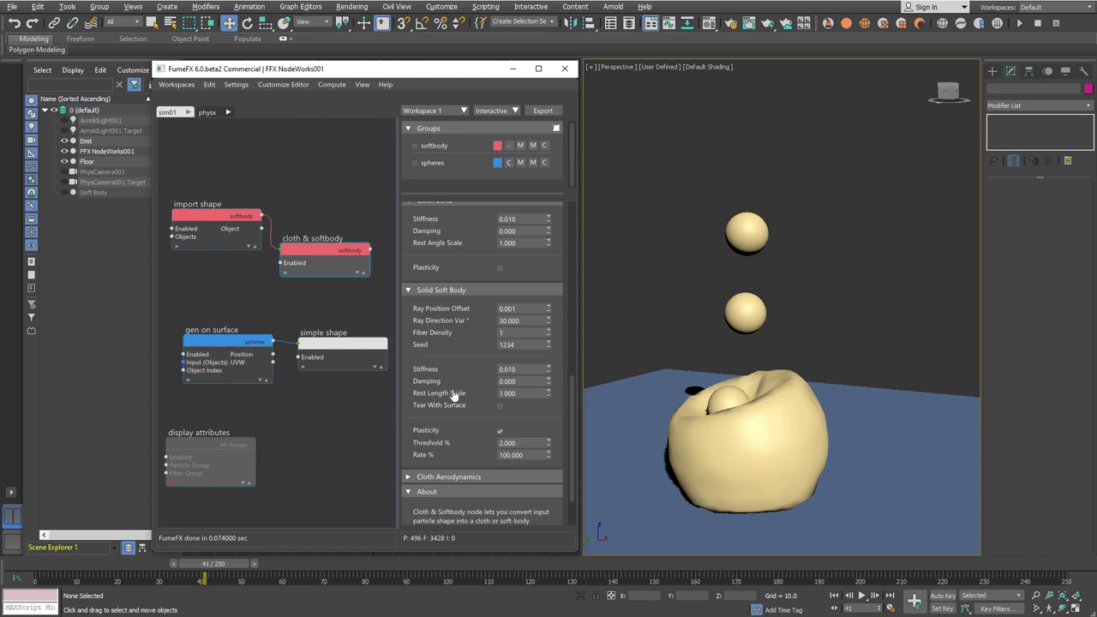
pyautogui.scroll(-2, 471, 396)
pyautogui.click(514, 314)
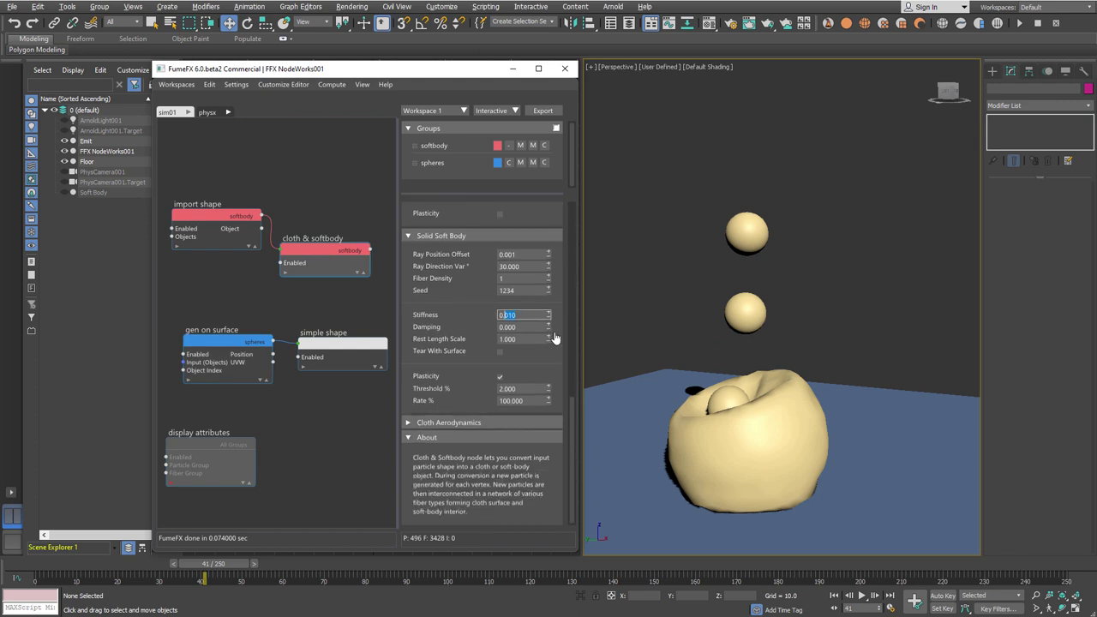
pyautogui.write('0.1')
pyautogui.press('Return')
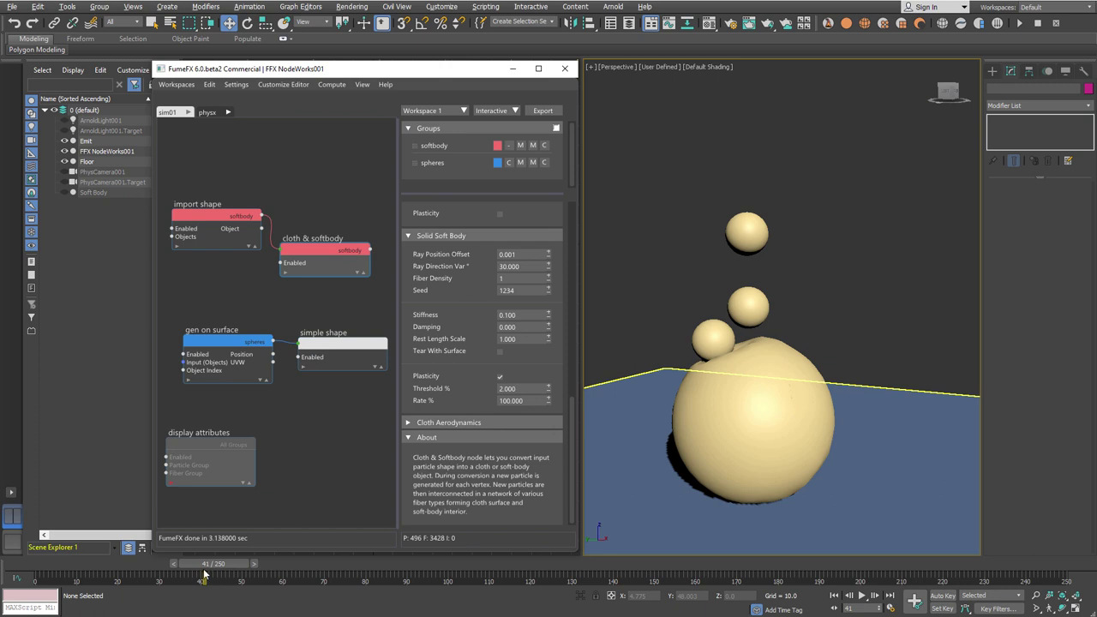
# Play the simulation to later frames through PhysCamera001, then select the gen on surface node
pyautogui.moveTo(224, 565); pyautogui.dragTo(587, 616)
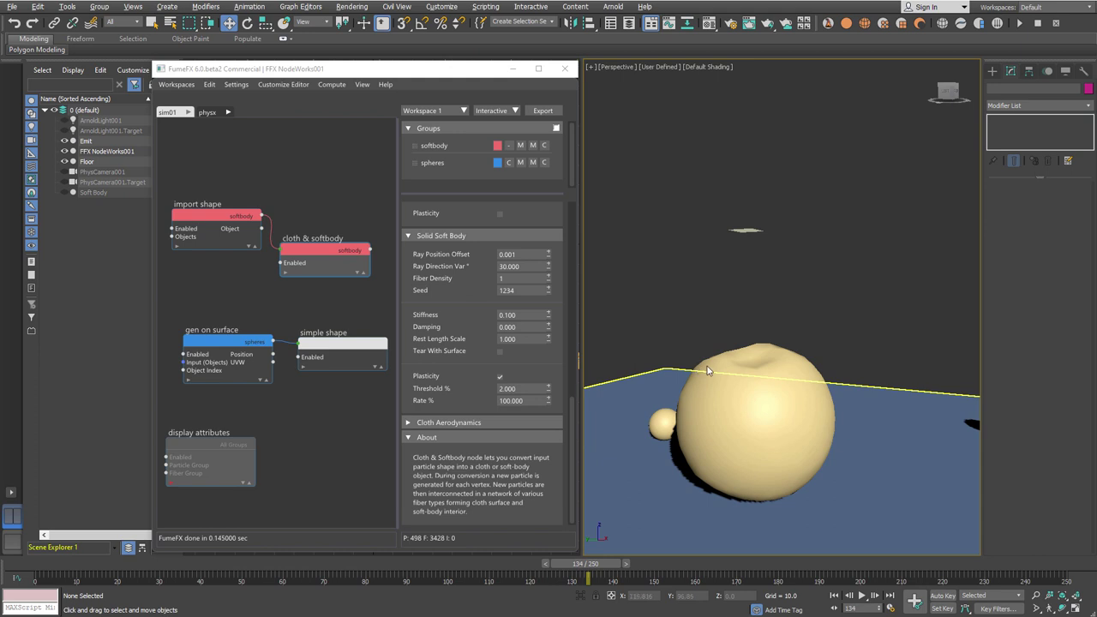
pyautogui.press('c')
pyautogui.press('w')
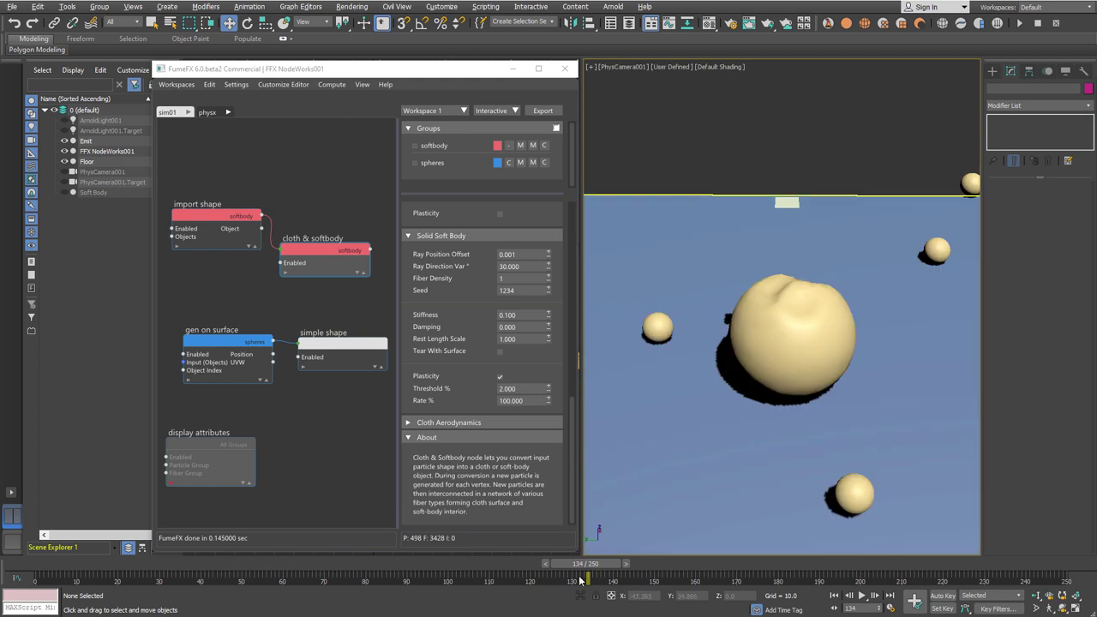
pyautogui.moveTo(589, 564); pyautogui.dragTo(628, 566)
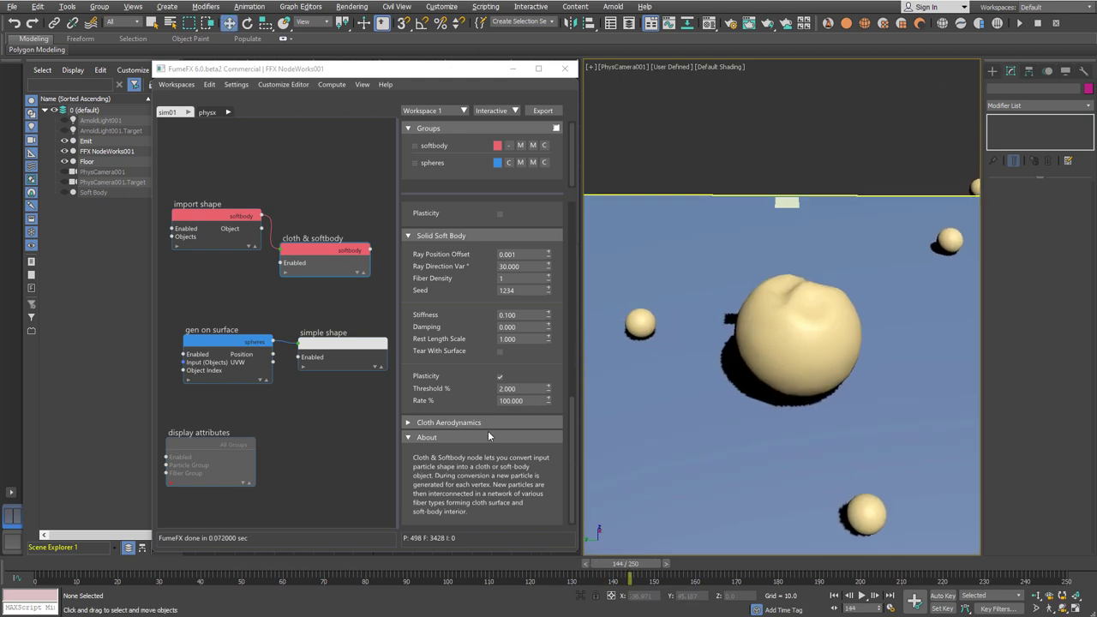
pyautogui.scroll(5, 466, 352)
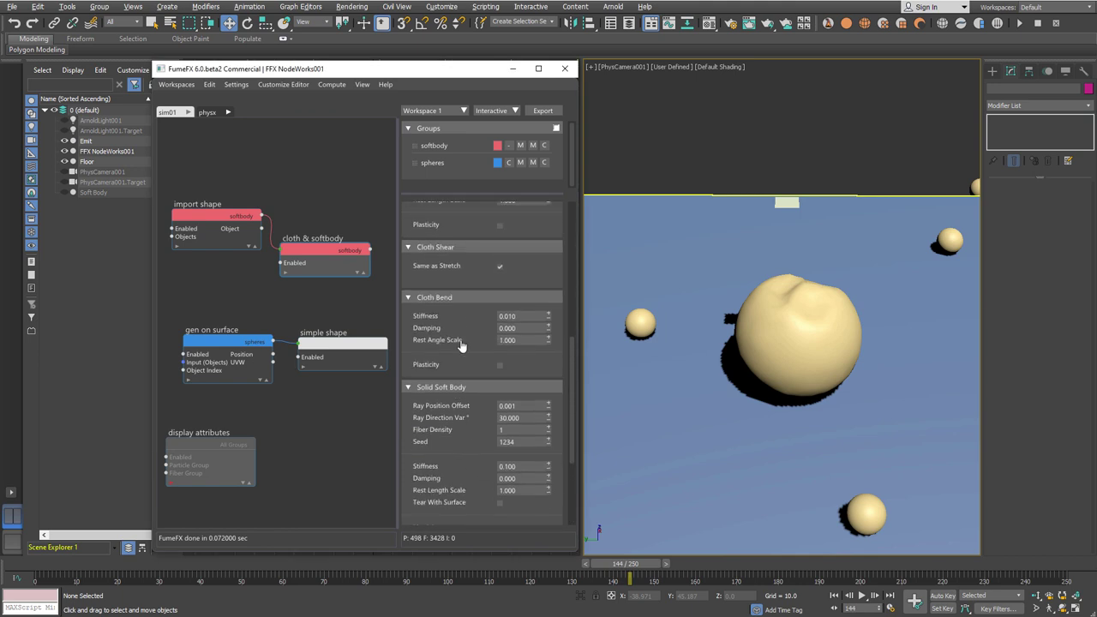
pyautogui.scroll(1, 465, 363)
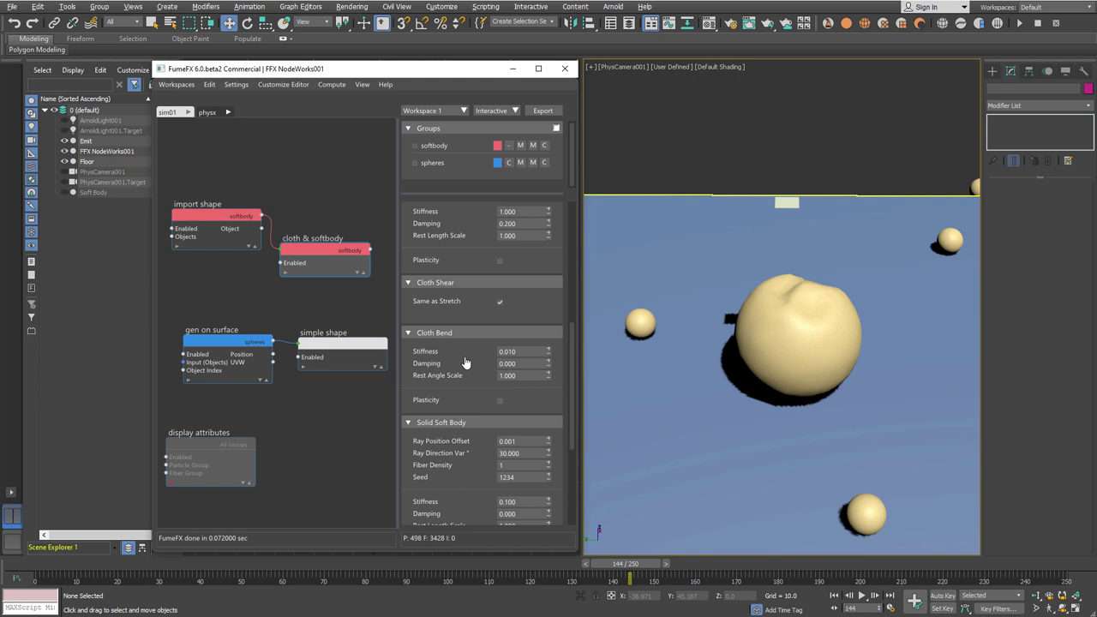
pyautogui.click(250, 350)
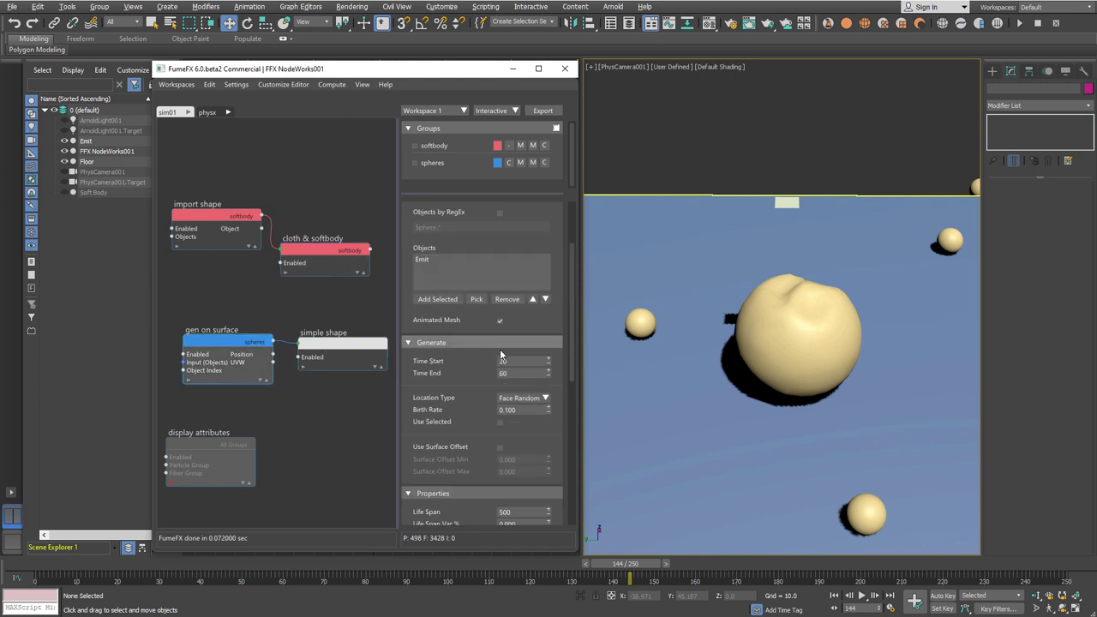
# Change the emitter's Time End from 60 to 100 and replay the simulation
pyautogui.doubleClick(525, 374)
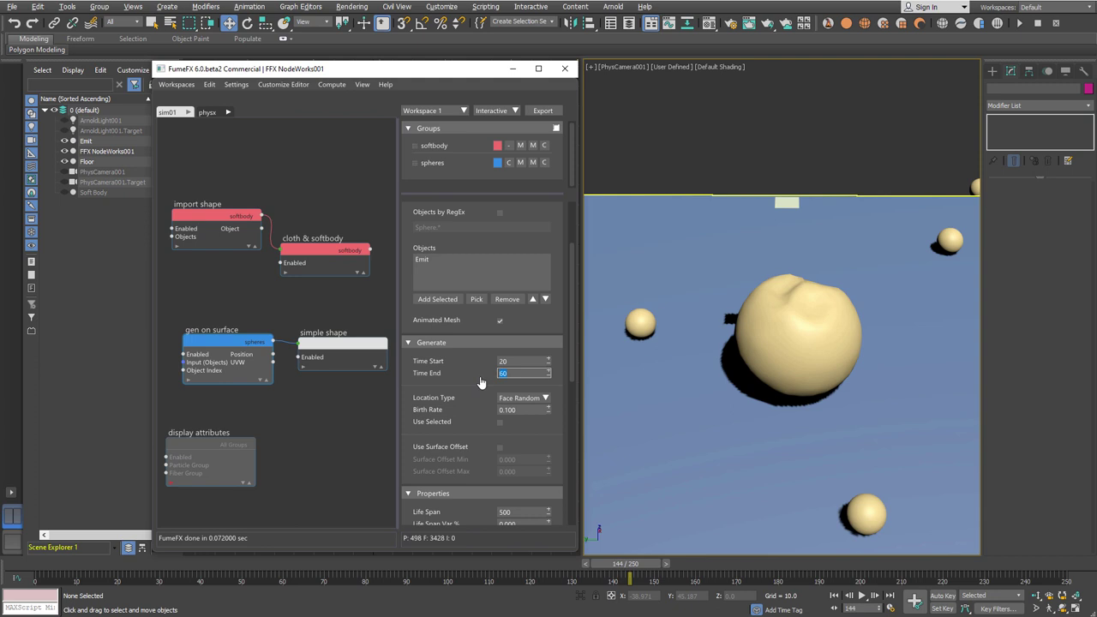
pyautogui.write('100')
pyautogui.press('Return')
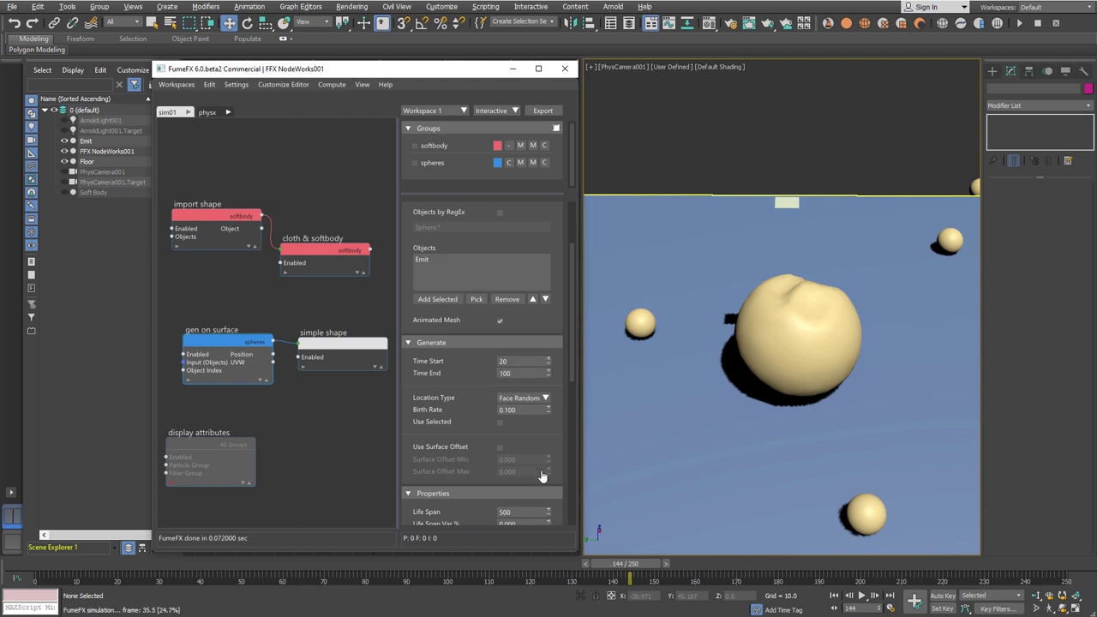
pyautogui.moveTo(47, 572); pyautogui.dragTo(741, 616)
# Set the Caching path to C:\FumeFXCaches\sbody and export the simulation
pyautogui.click(832, 596)
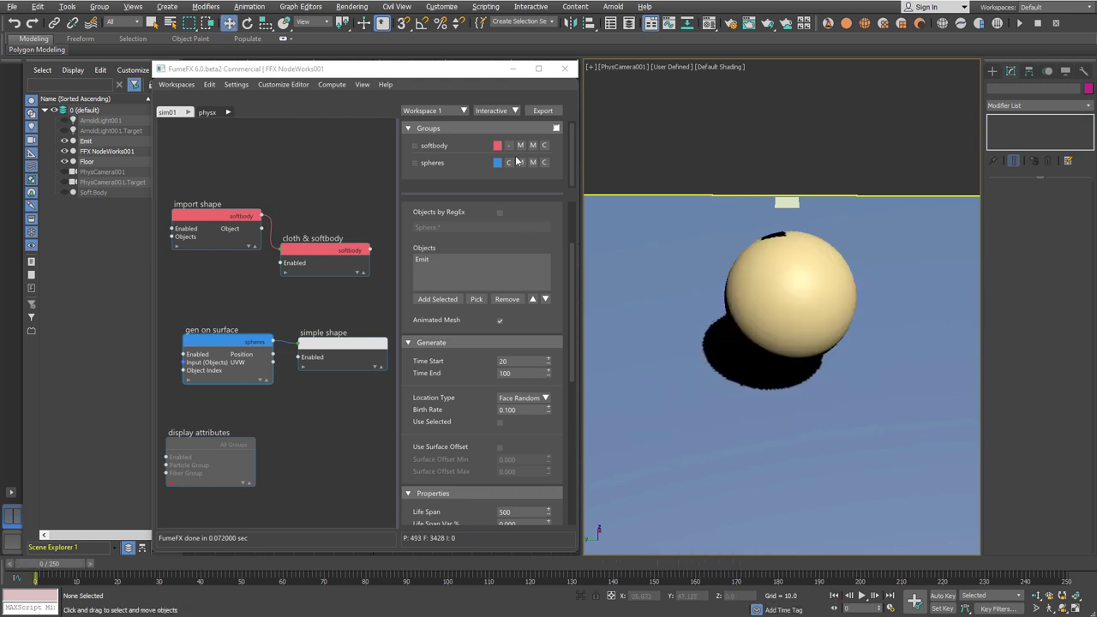
pyautogui.rightClick(492, 100)
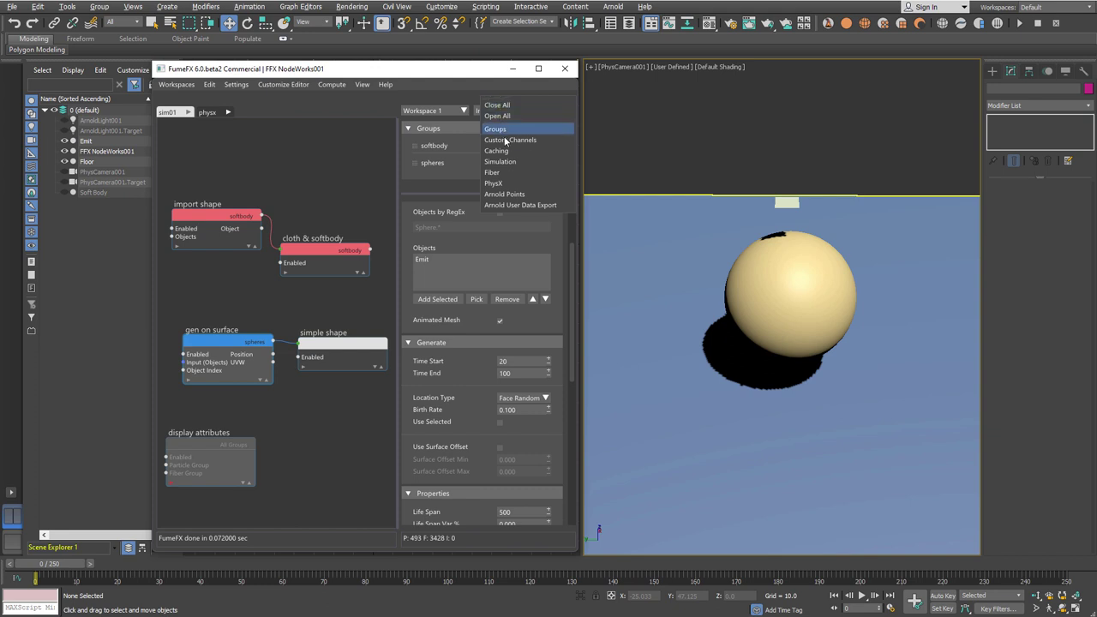
pyautogui.click(497, 151)
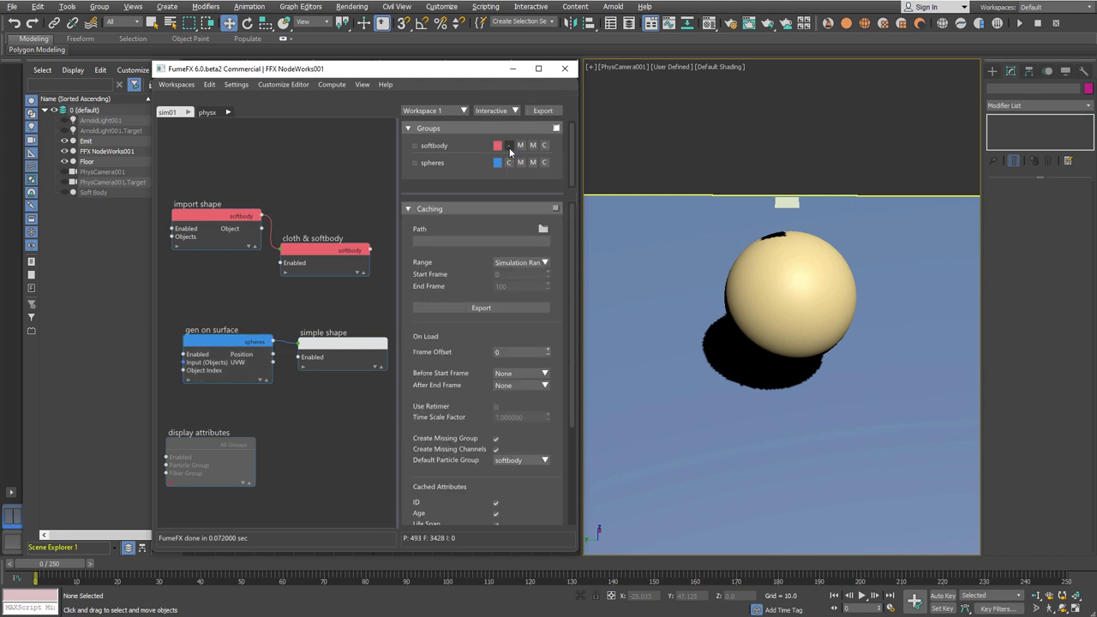
pyautogui.click(543, 228)
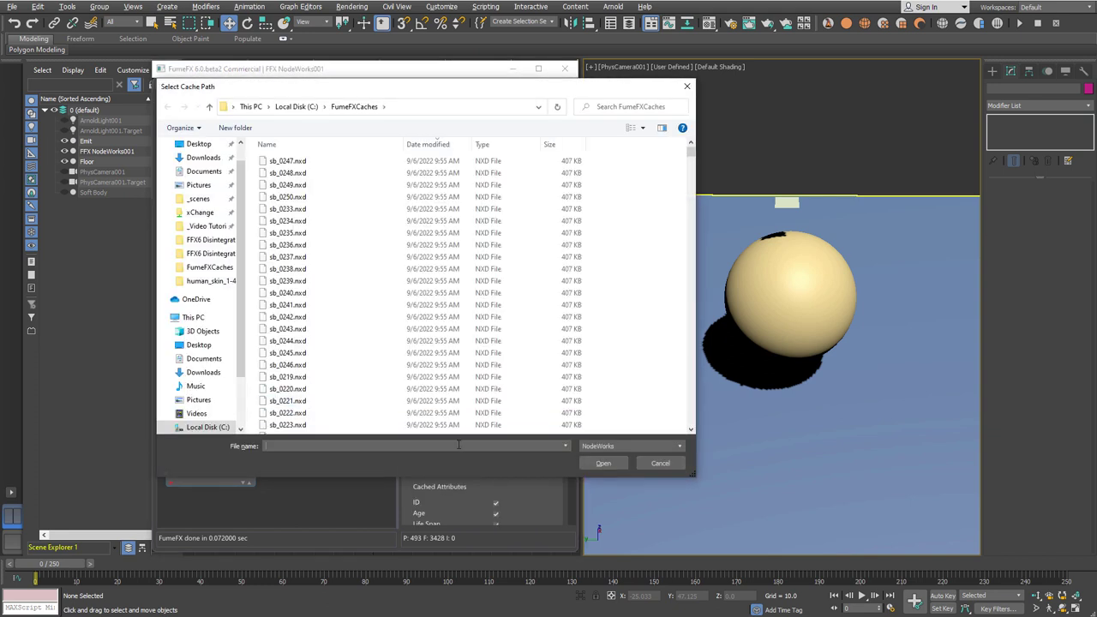
pyautogui.write('sb0')
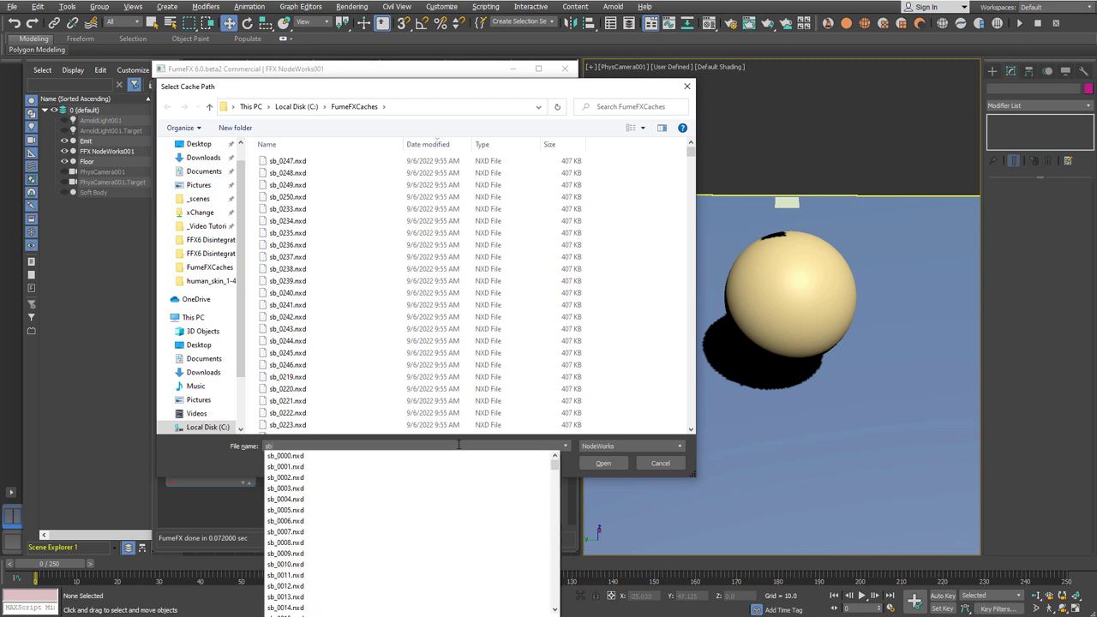
pyautogui.press('Return')
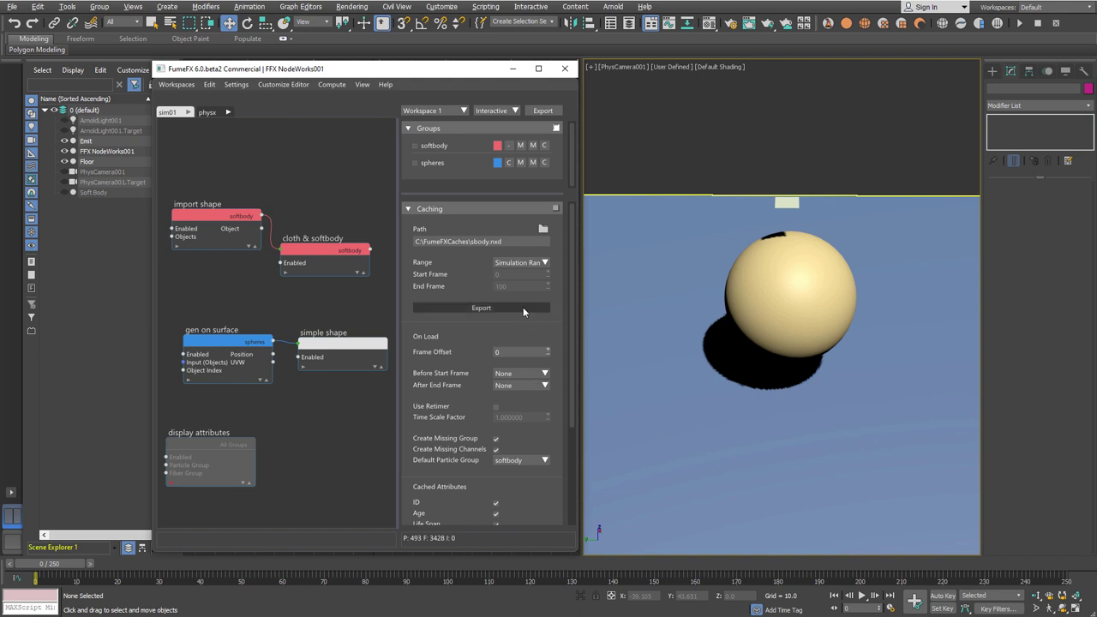
pyautogui.scroll(-1, 519, 286)
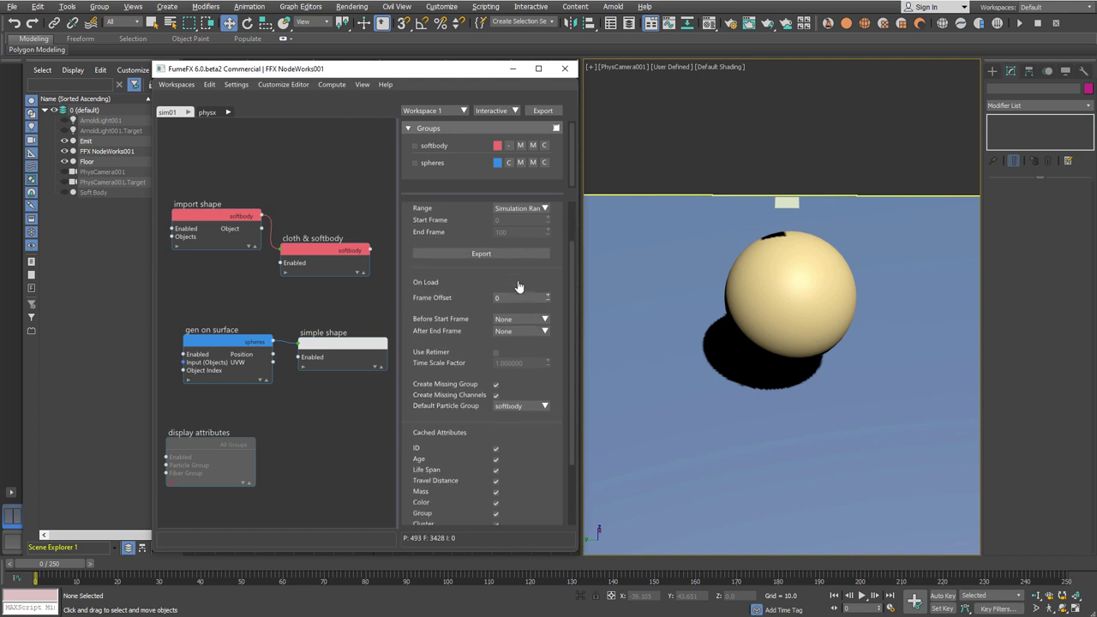
pyautogui.click(502, 255)
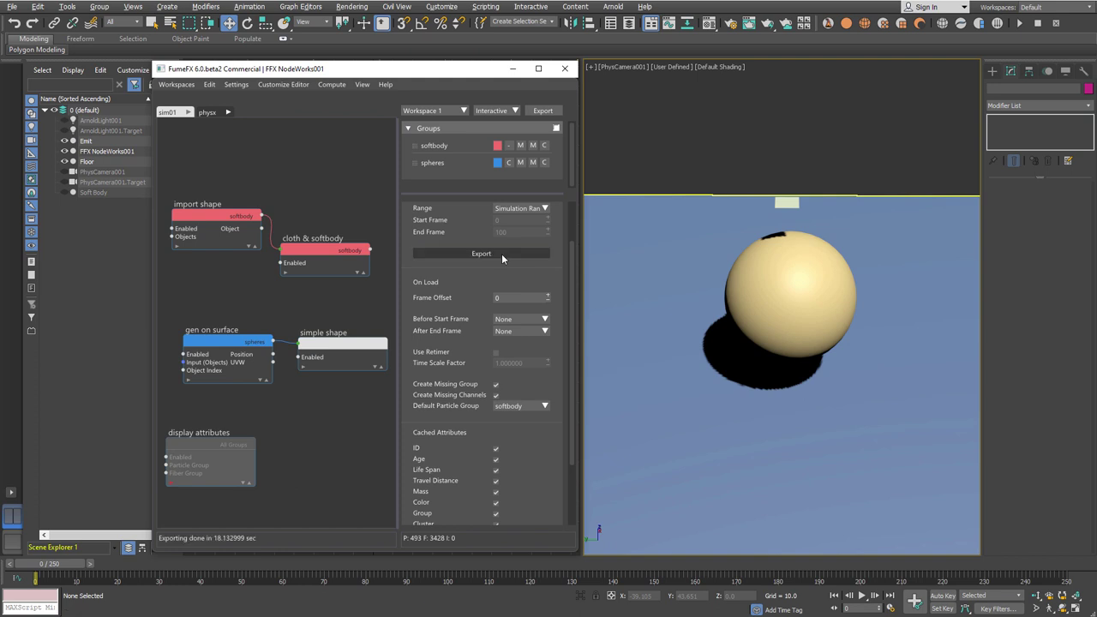
# Switch the workspace from Interactive to Cache mode and play back the cached simulation
pyautogui.click(503, 111)
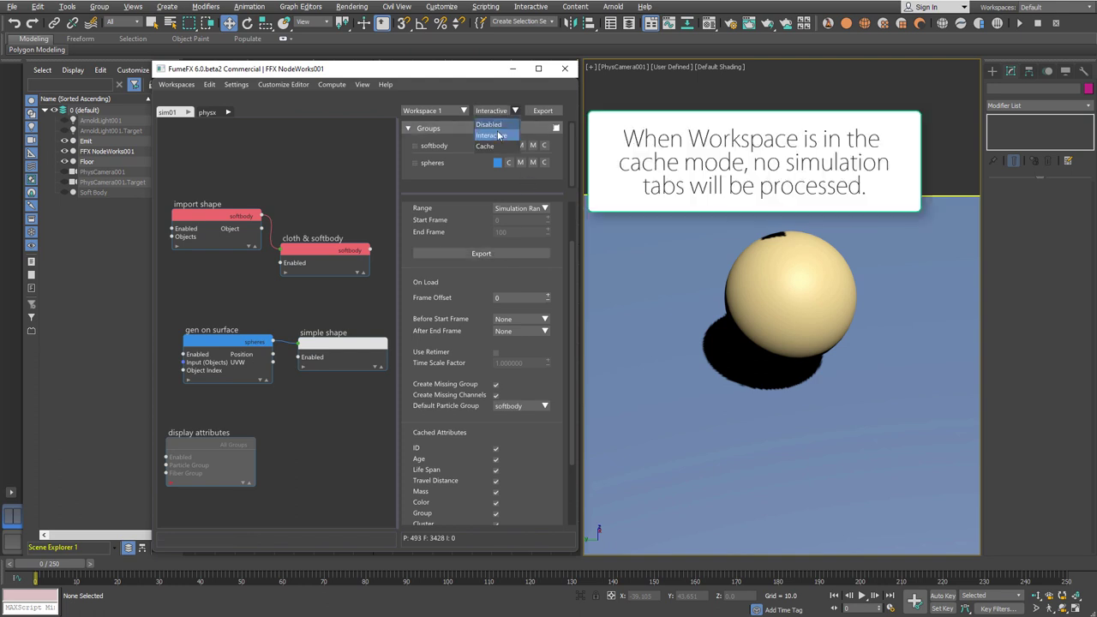
pyautogui.click(489, 146)
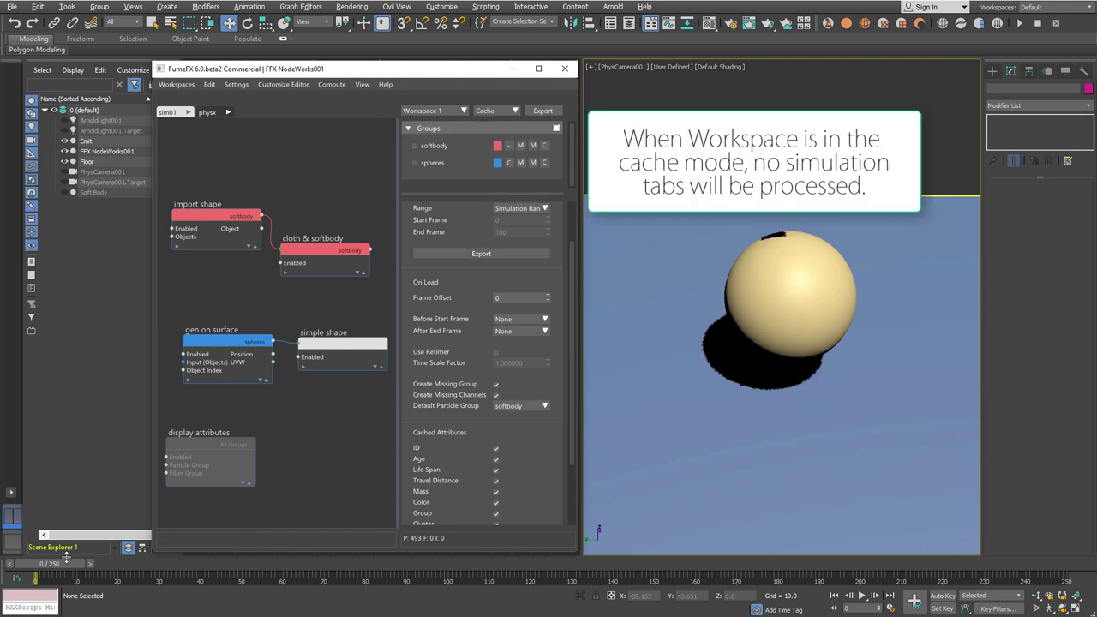
pyautogui.moveTo(64, 566); pyautogui.dragTo(712, 580)
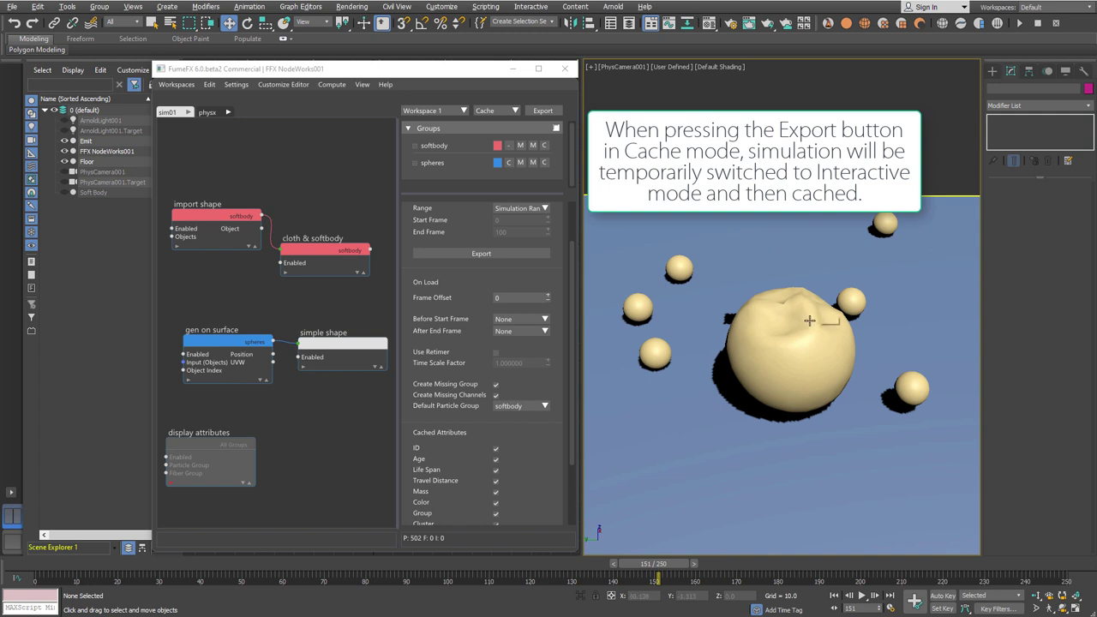
# Zoom the perspective view in on the dented soft sphere at frame 151
pyautogui.click(1036, 595)
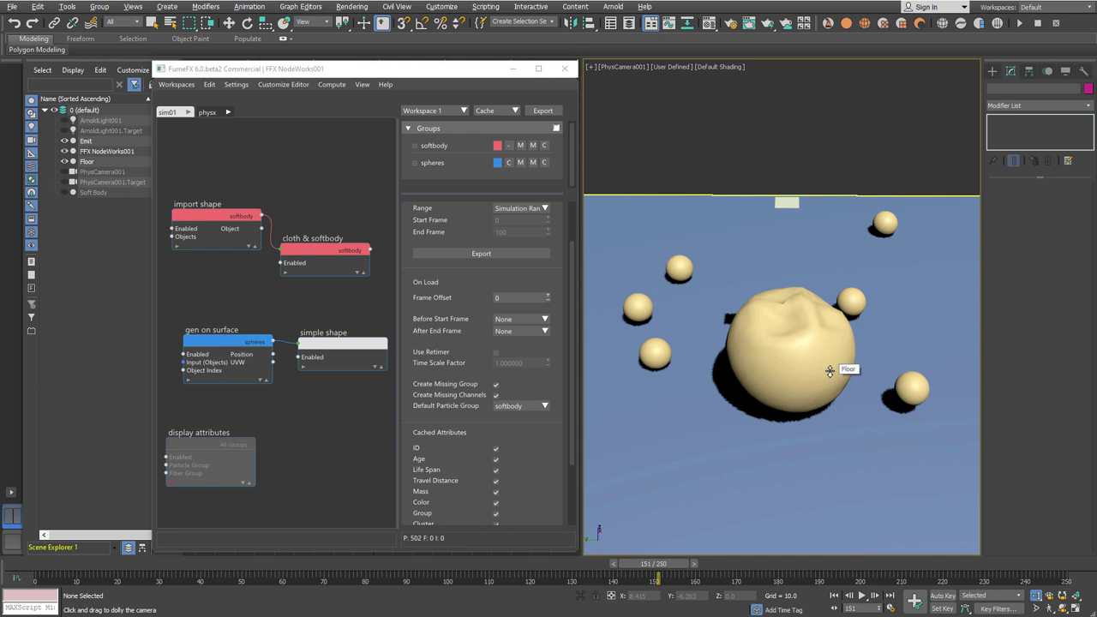
pyautogui.press('p')
pyautogui.scroll(8, 796, 360)
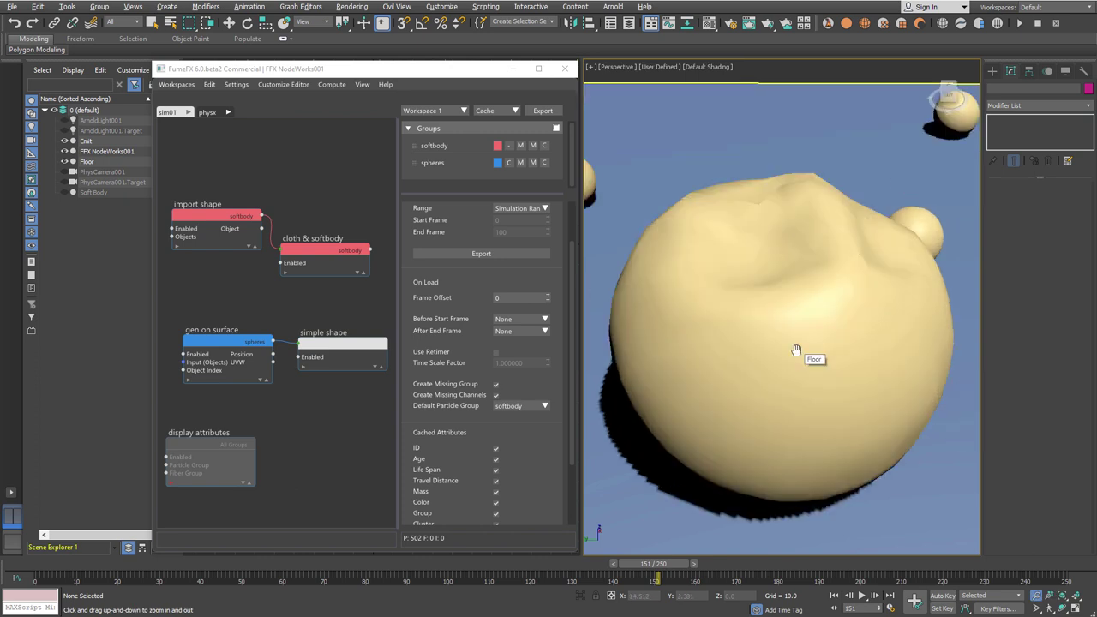
pyautogui.moveTo(796, 350); pyautogui.dragTo(796, 363)
pyautogui.rightClick(743, 212)
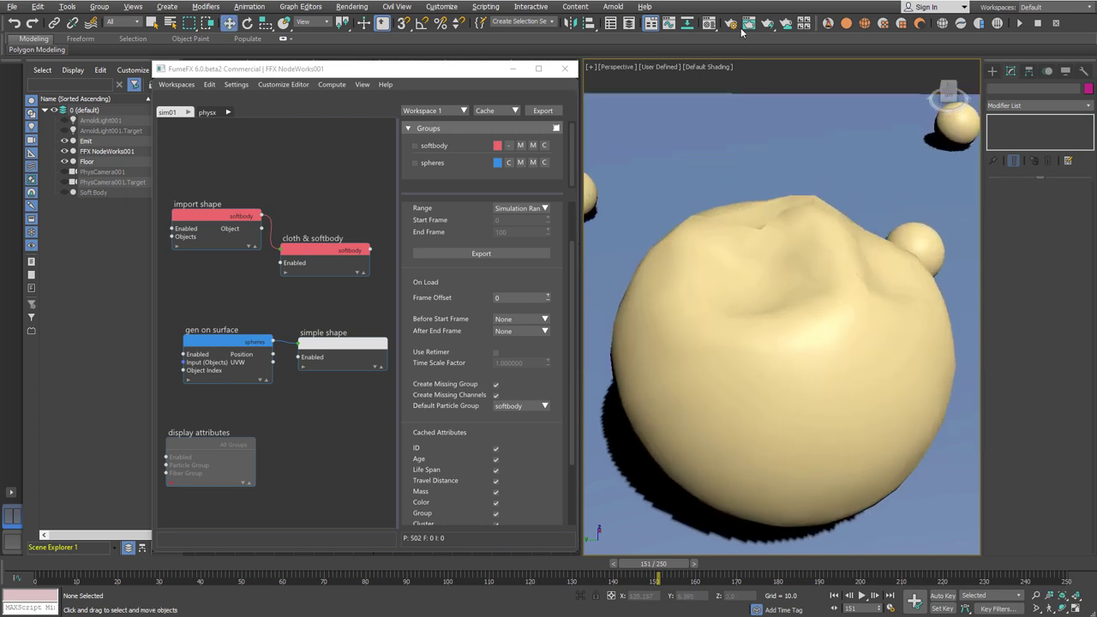
# Open the Arnold RenderView window and enlarge it
pyautogui.click(612, 7)
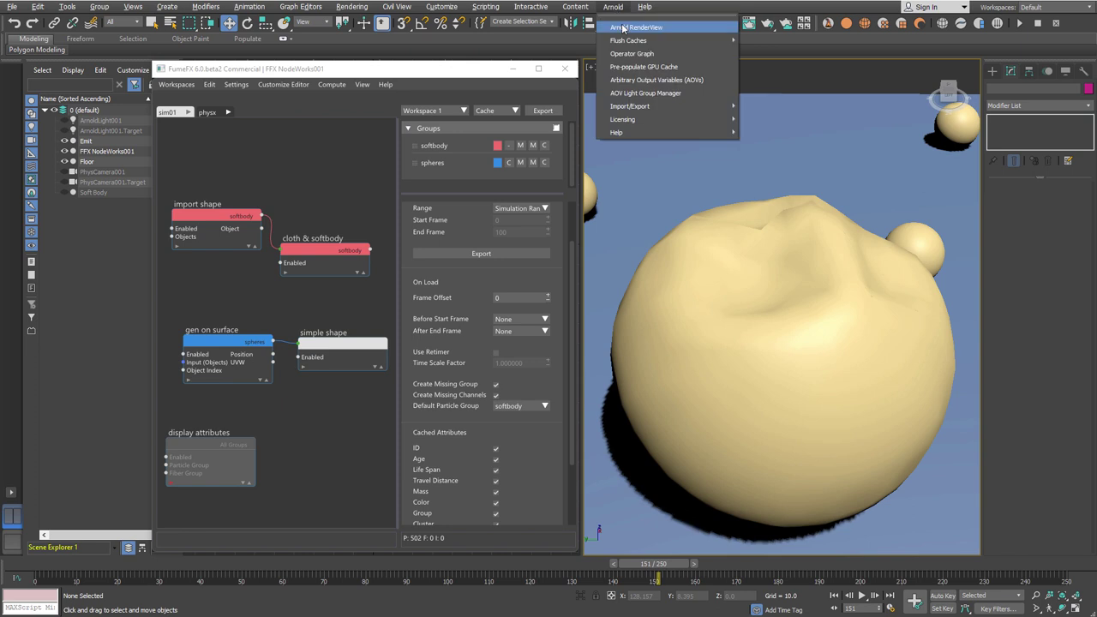
pyautogui.click(623, 28)
pyautogui.moveTo(761, 285); pyautogui.dragTo(754, 167)
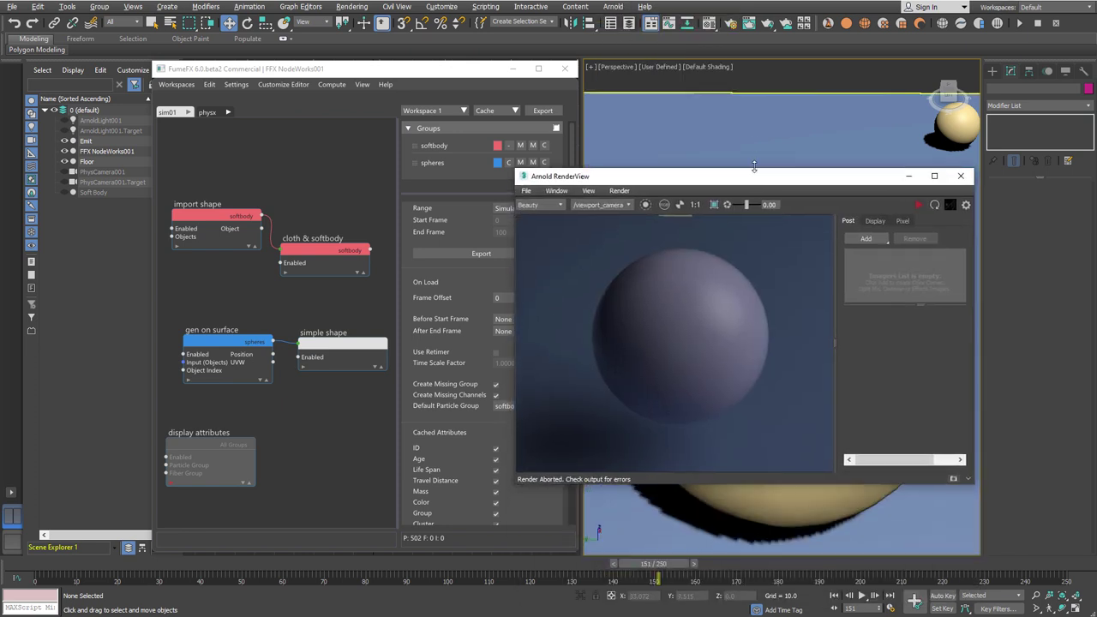
# Assign the NodeWorks multi-material to FFX NodeWorks001 in the material editor
pyautogui.click(709, 22)
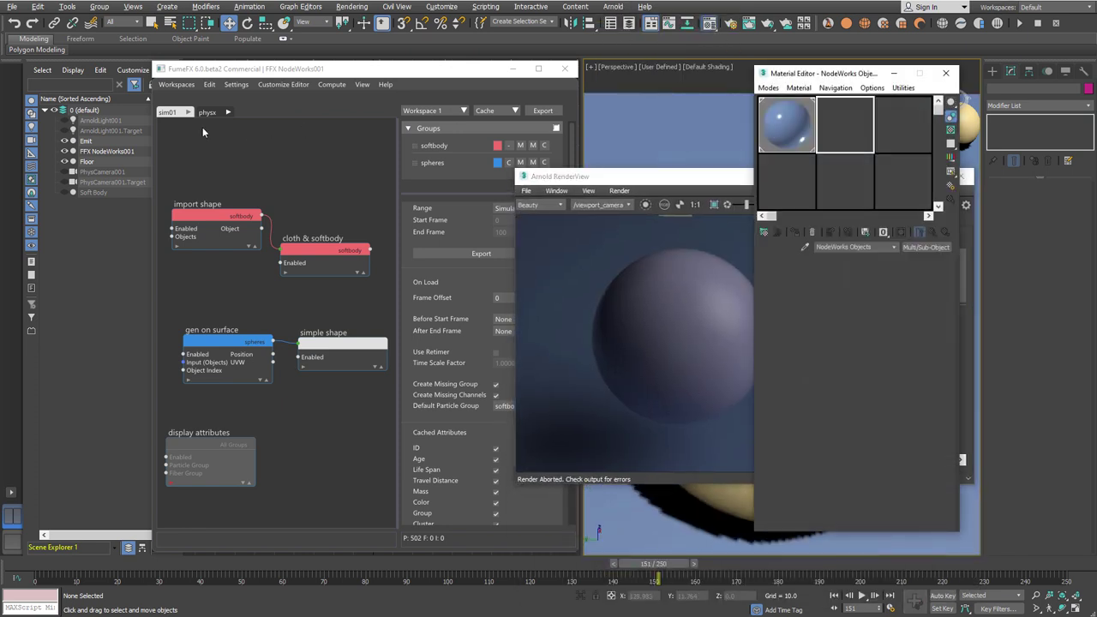
pyautogui.click(846, 135)
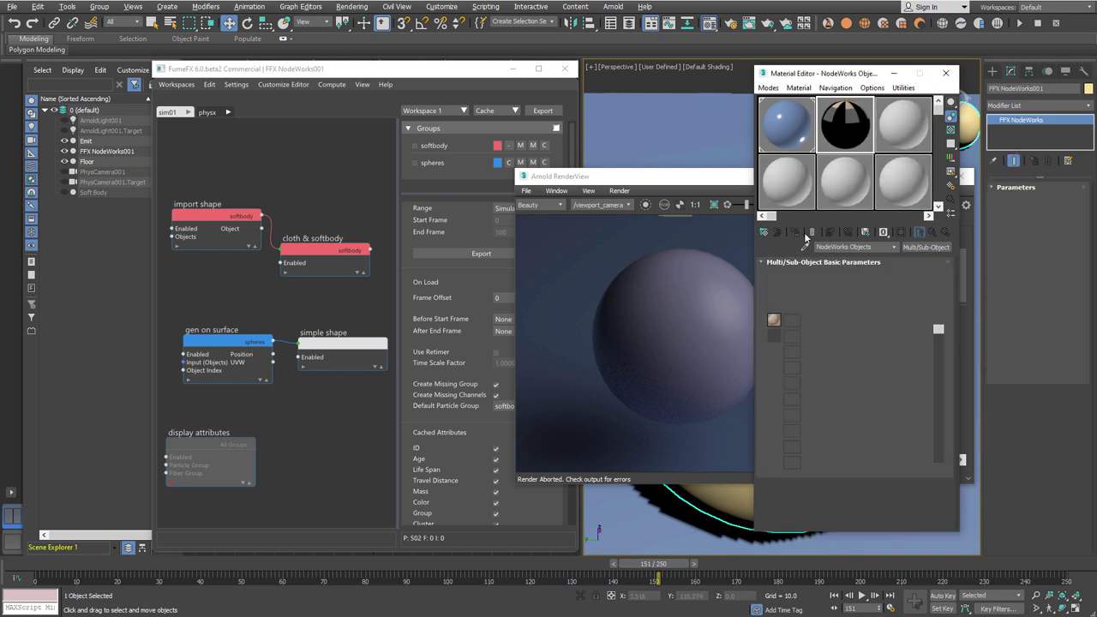
pyautogui.click(797, 233)
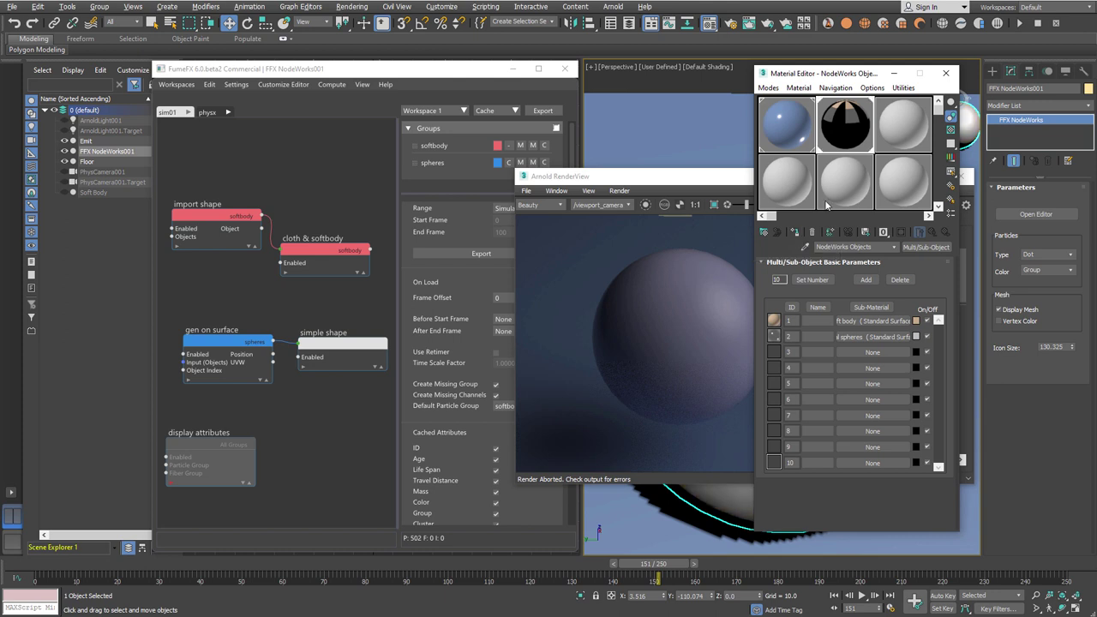
pyautogui.click(945, 73)
# Run and stop an interactive IPR render, then return to the NodeWorks editor
pyautogui.click(927, 204)
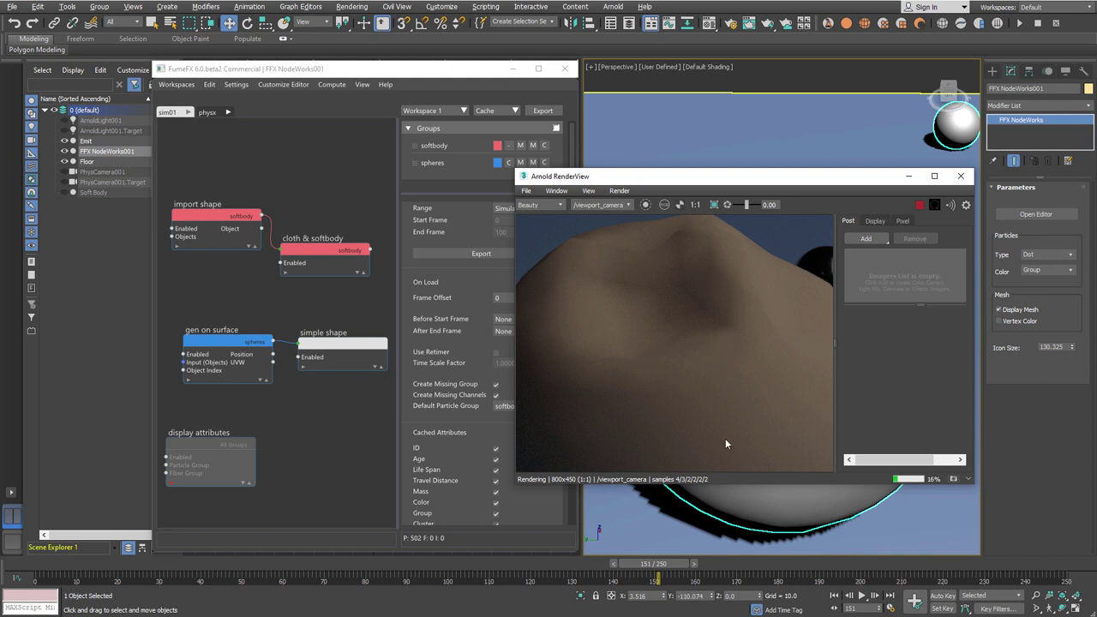
pyautogui.scroll(-3, 739, 499)
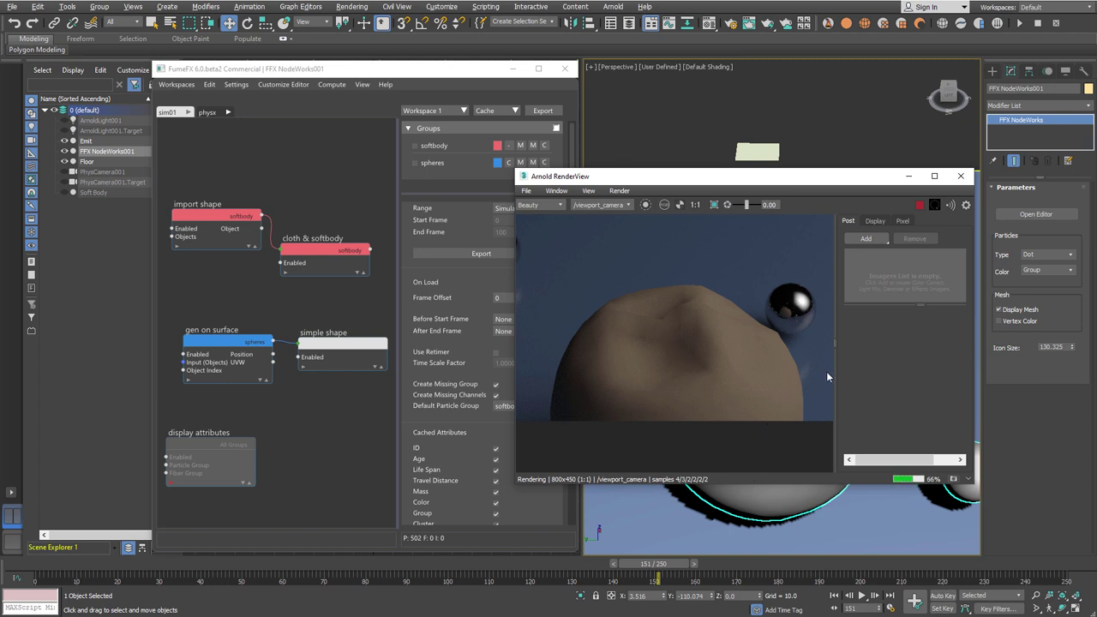
pyautogui.click(919, 207)
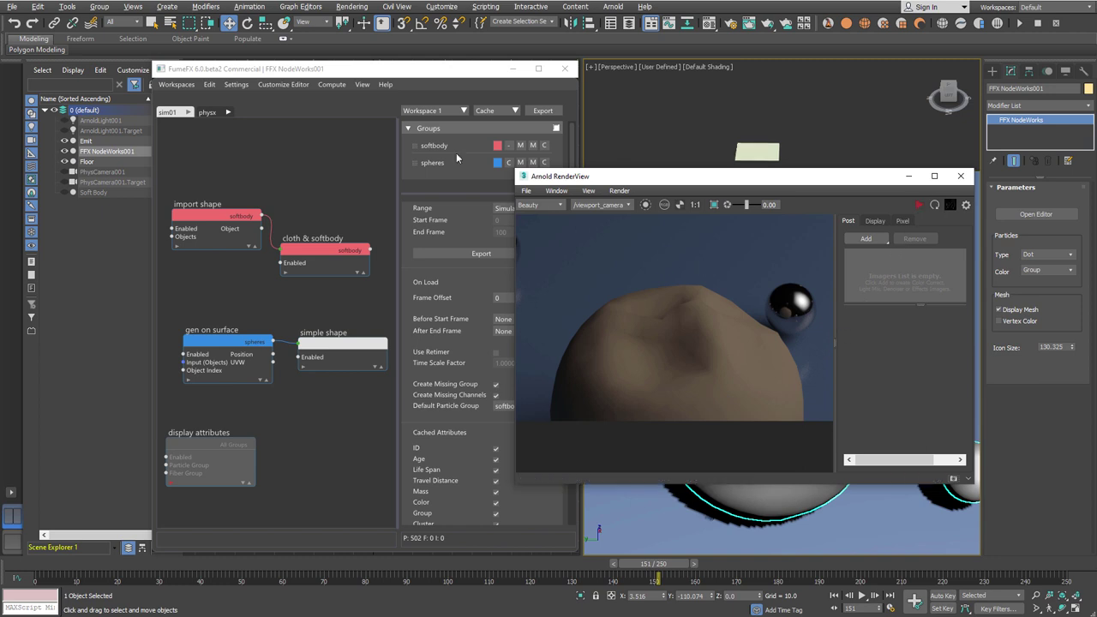
pyautogui.click(199, 96)
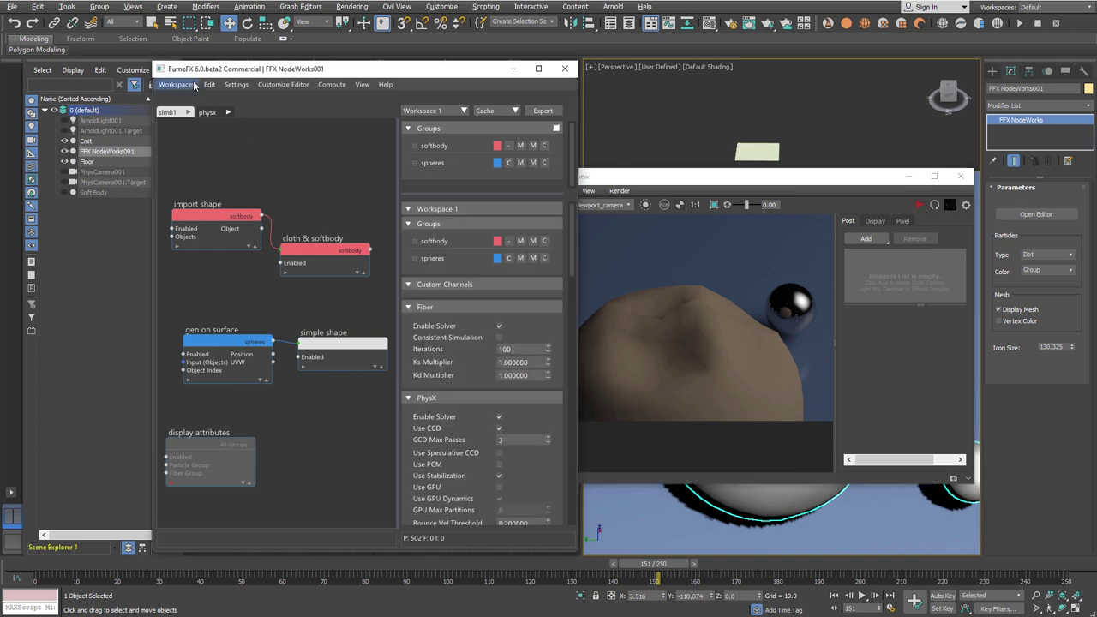
# Add Workspace 2, make it the active workspace and close the render window
pyautogui.click(420, 210)
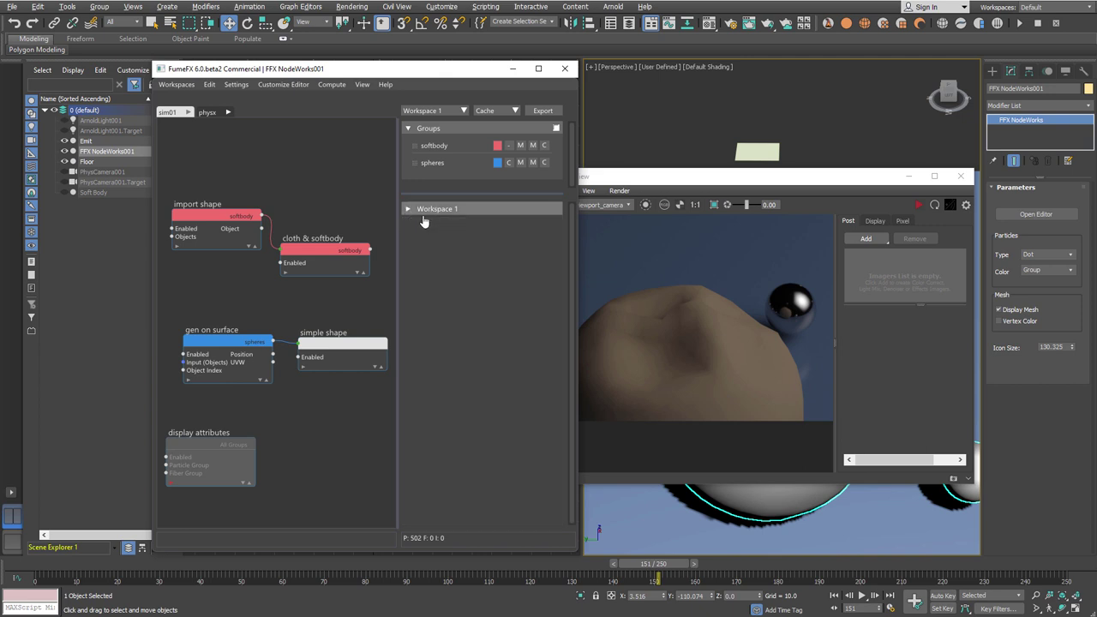
pyautogui.rightClick(441, 233)
pyautogui.click(449, 238)
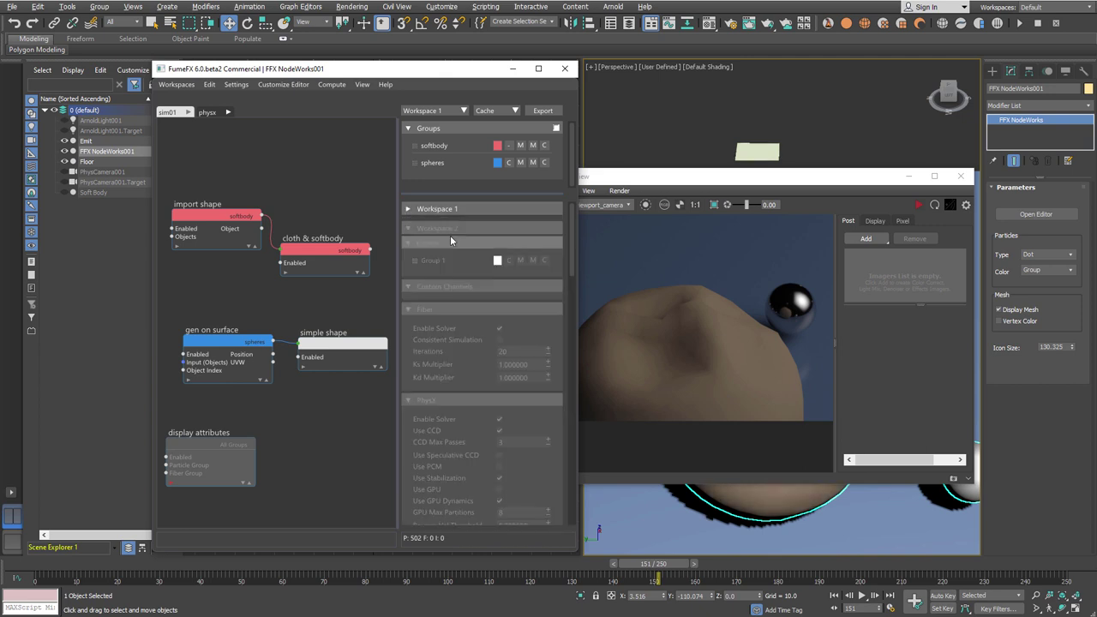
pyautogui.click(463, 111)
pyautogui.click(446, 132)
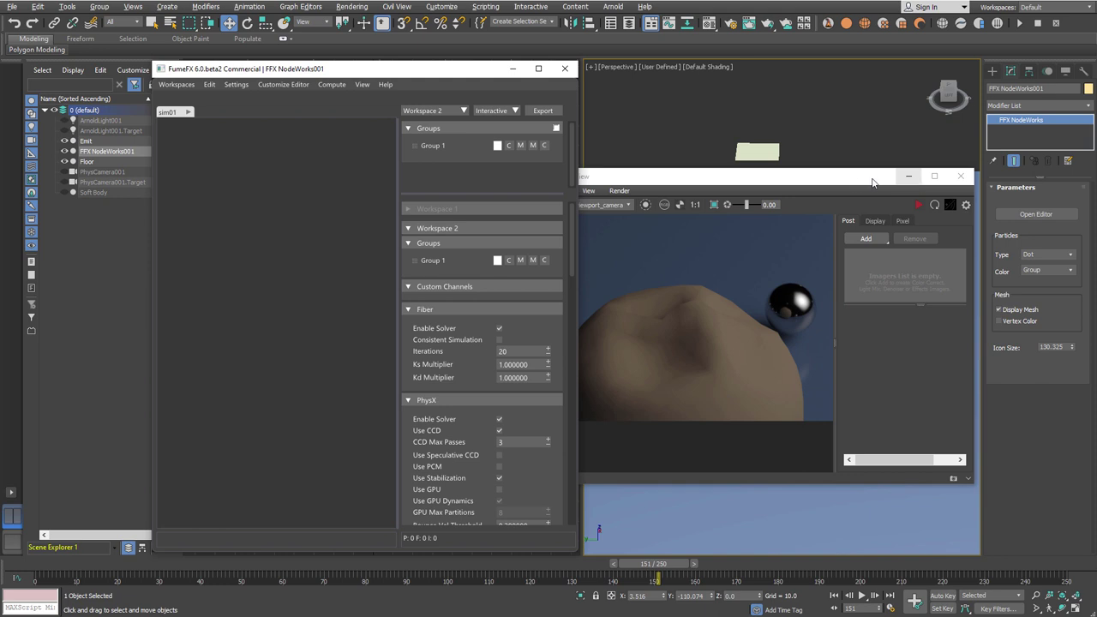
pyautogui.click(960, 175)
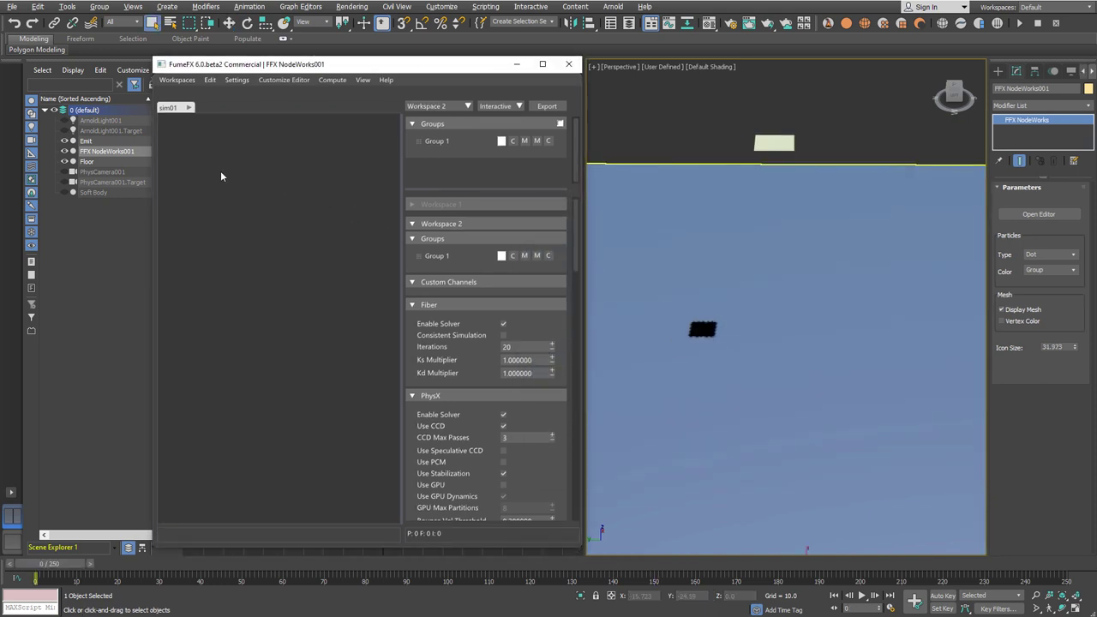
# Create a Load Particle Cache node that reads the sbody_0242.nxd file
pyautogui.rightClick(220, 177)
pyautogui.write('load')
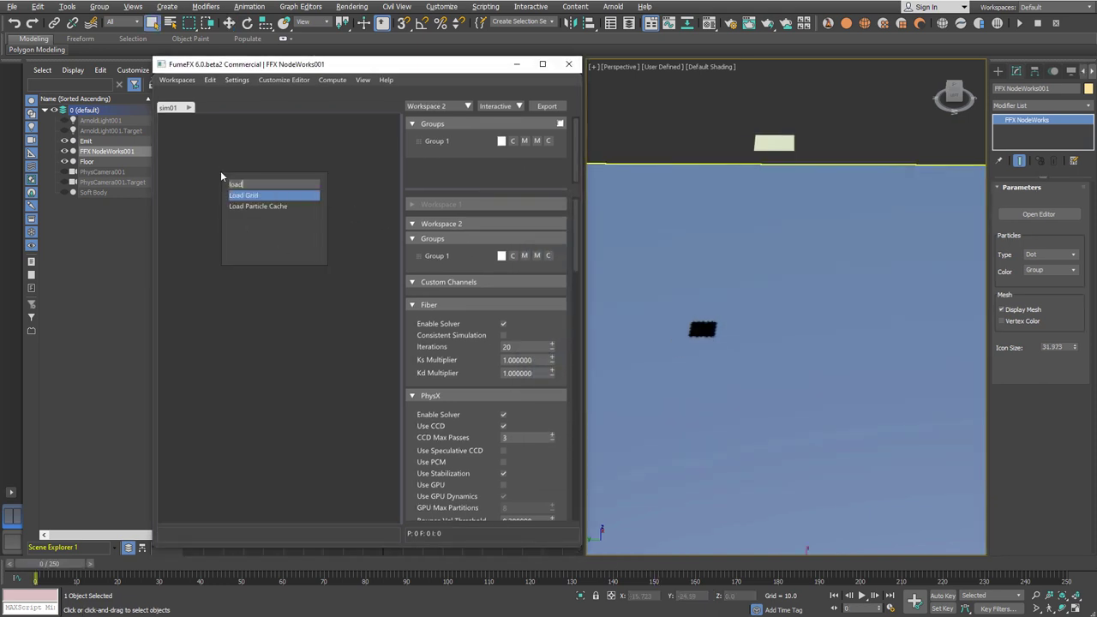
pyautogui.press('Down')
pyautogui.press('Return')
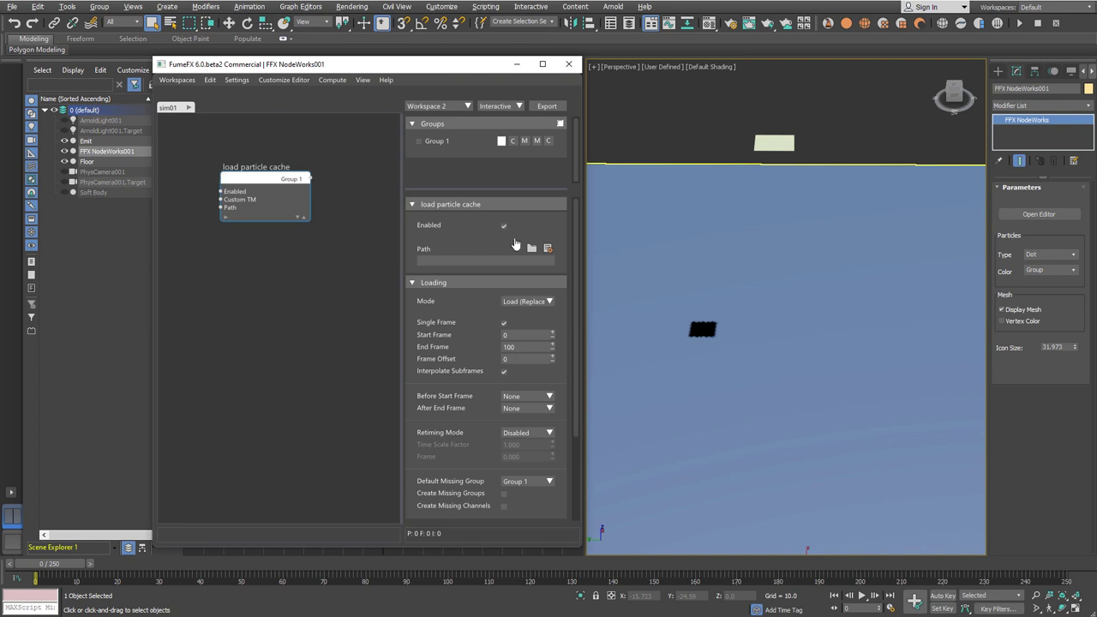
pyautogui.click(532, 247)
pyautogui.doubleClick(320, 240)
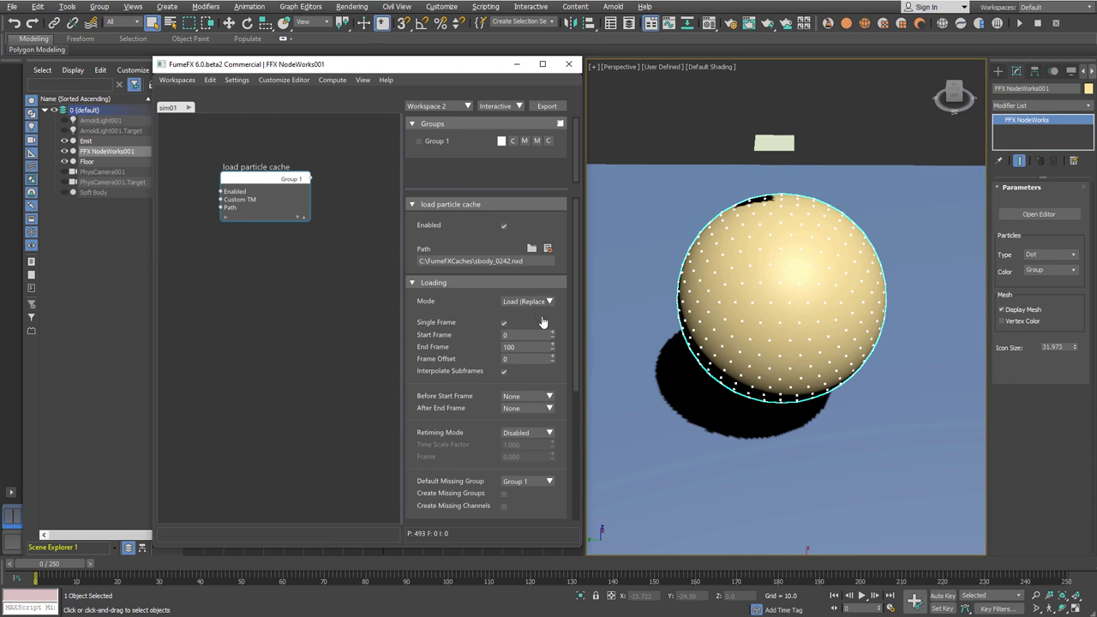
# Set the cache End Frame to 250 and enable Create Missing Groups and Channels
pyautogui.scroll(-2, 541, 287)
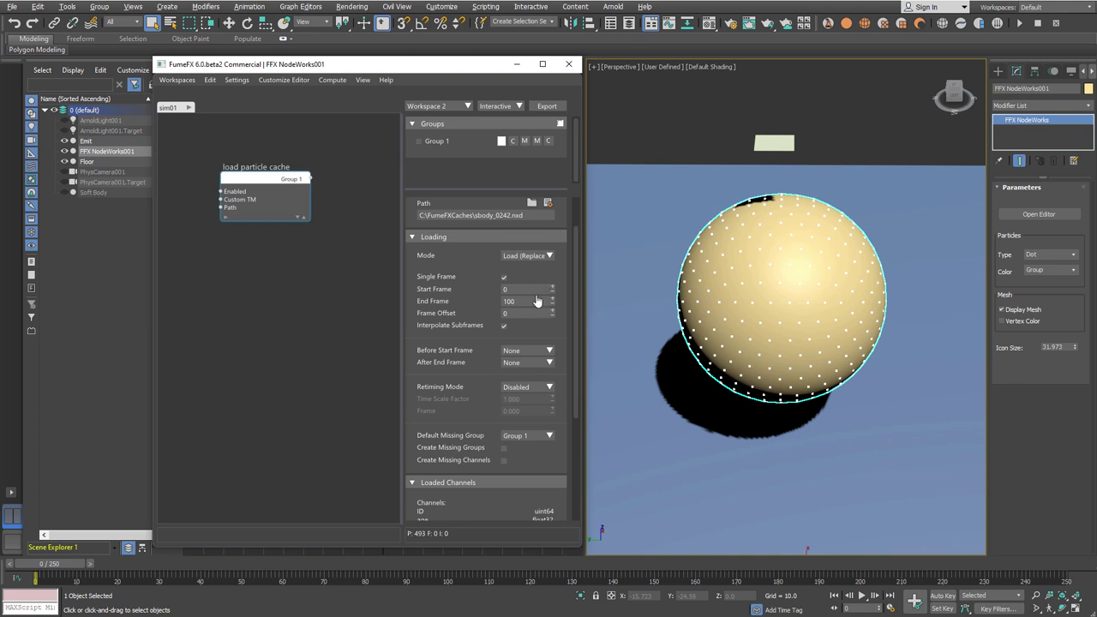
pyautogui.doubleClick(533, 301)
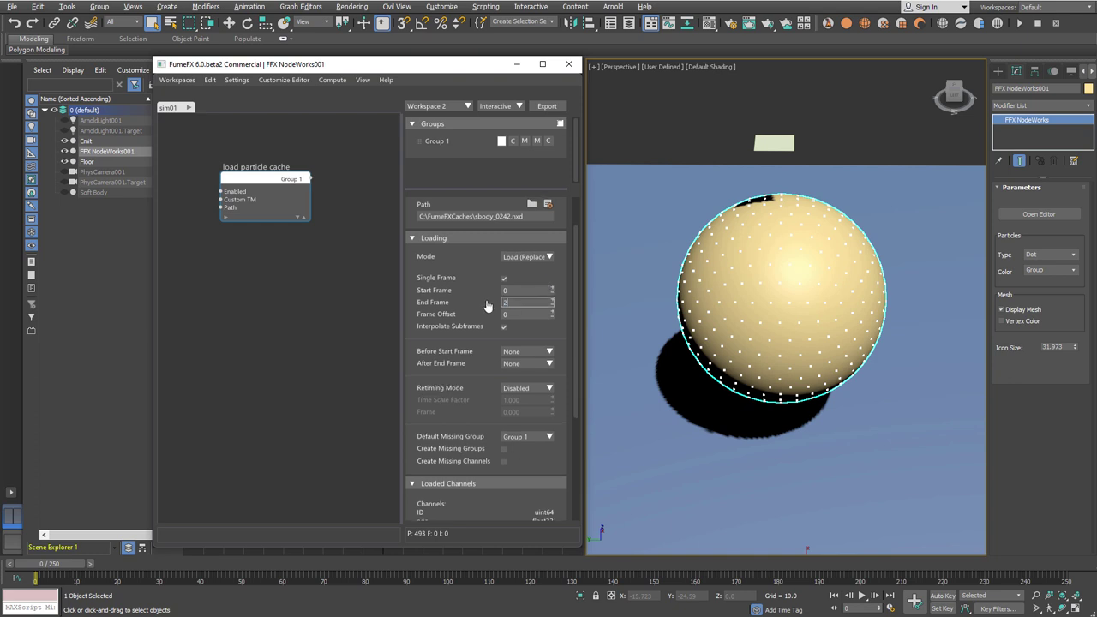
pyautogui.press('Return')
pyautogui.scroll(-4, 547, 344)
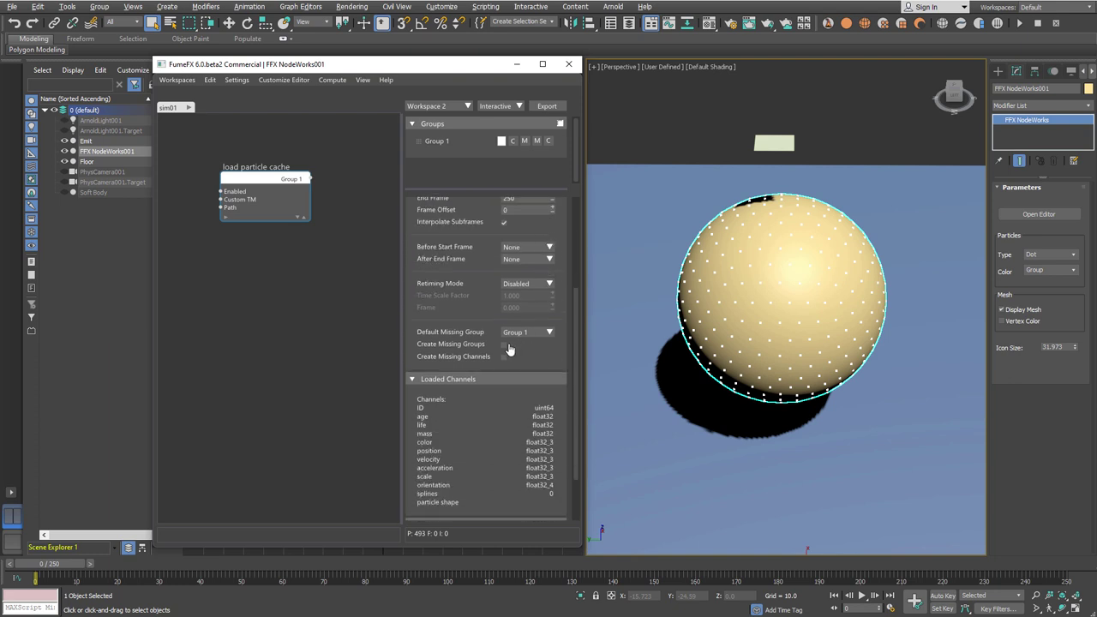
pyautogui.click(503, 344)
pyautogui.click(504, 356)
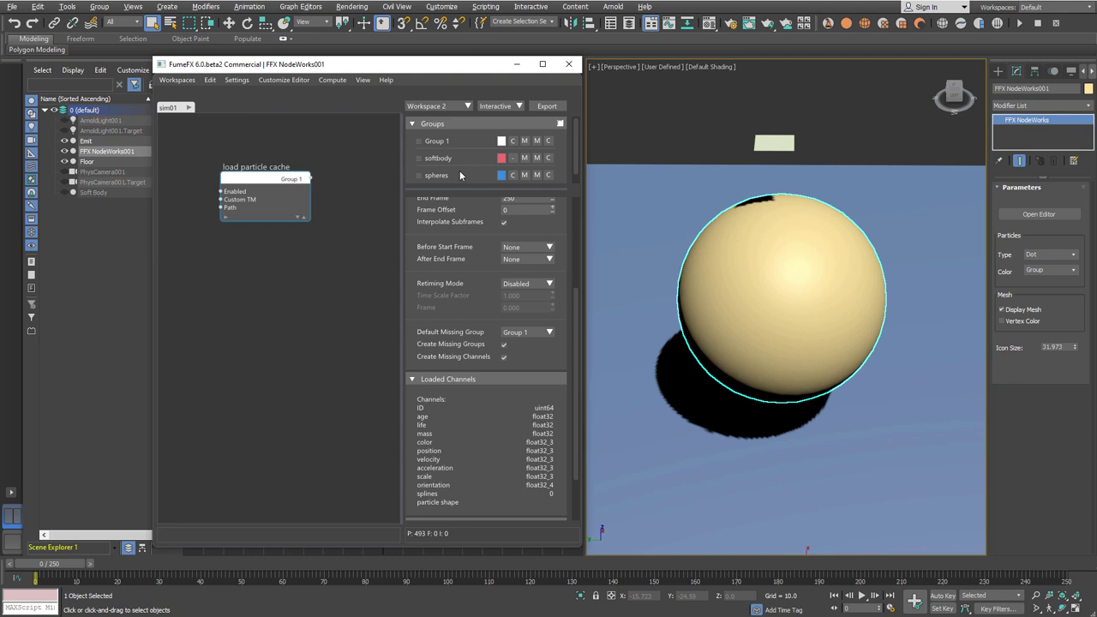
pyautogui.moveTo(284, 179); pyautogui.dragTo(266, 179)
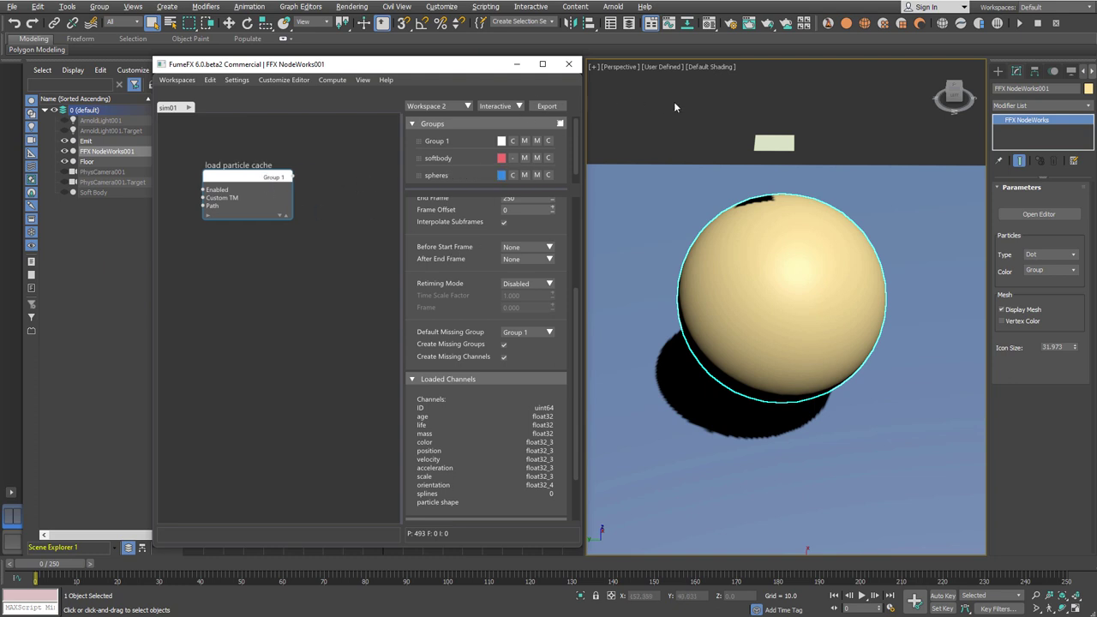
# Switch the viewport to wireframe and add a Get Part Group node for softbody
pyautogui.press('F3')
pyautogui.rightClick(213, 268)
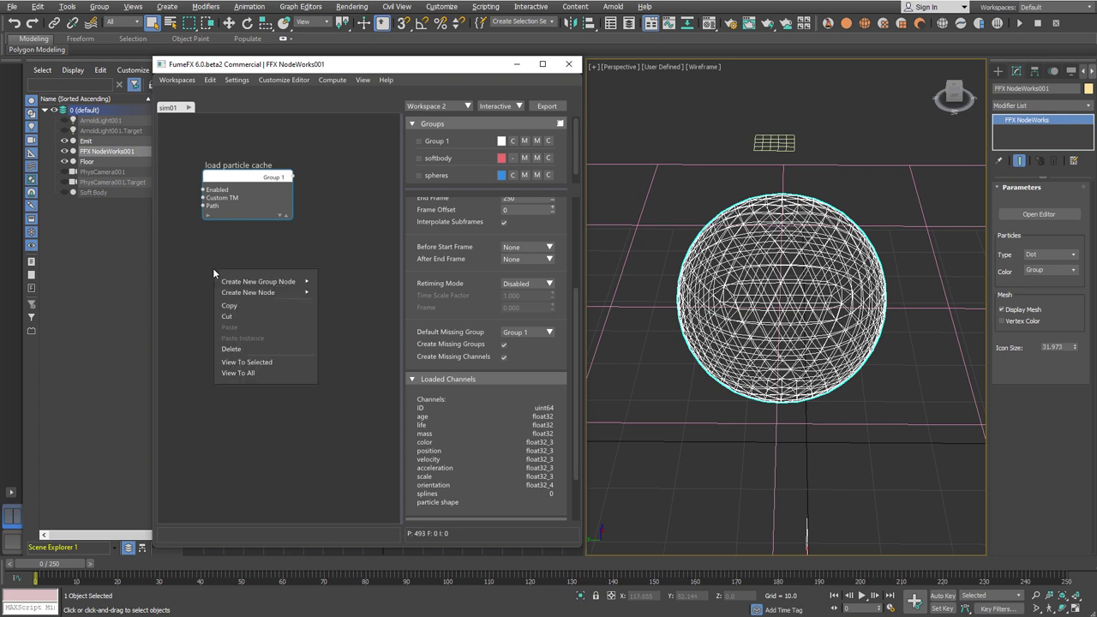
pyautogui.moveTo(274, 282)
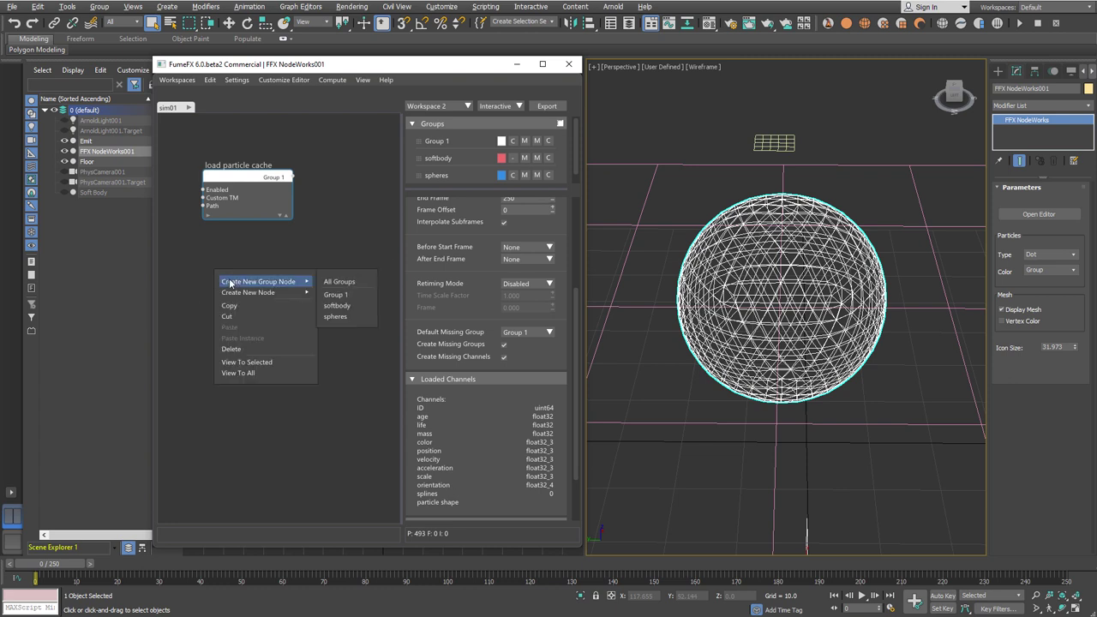
pyautogui.click(338, 305)
pyautogui.moveTo(268, 279); pyautogui.dragTo(261, 285)
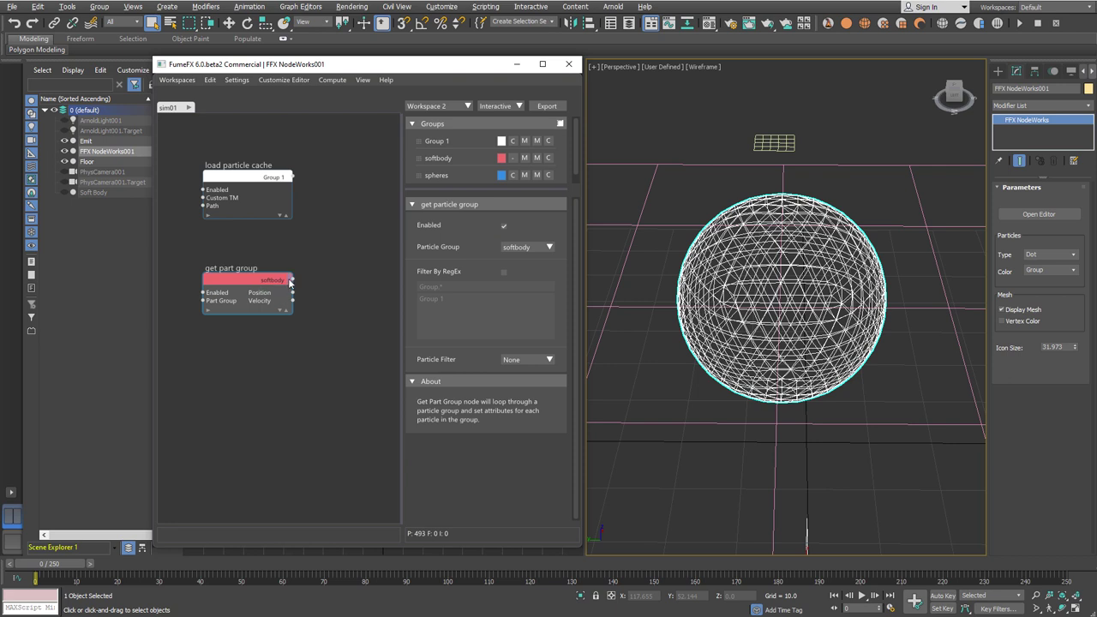
# Wire a new Tesselate node from the softbody group output
pyautogui.moveTo(290, 281); pyautogui.dragTo(328, 309)
pyautogui.write('fi')
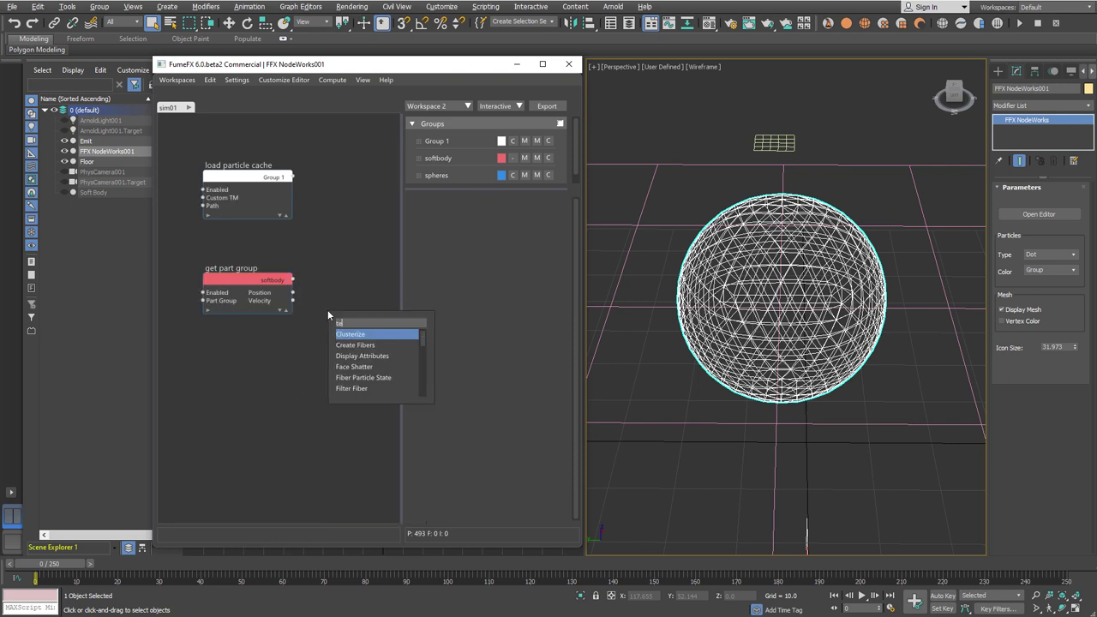
pyautogui.write('s')
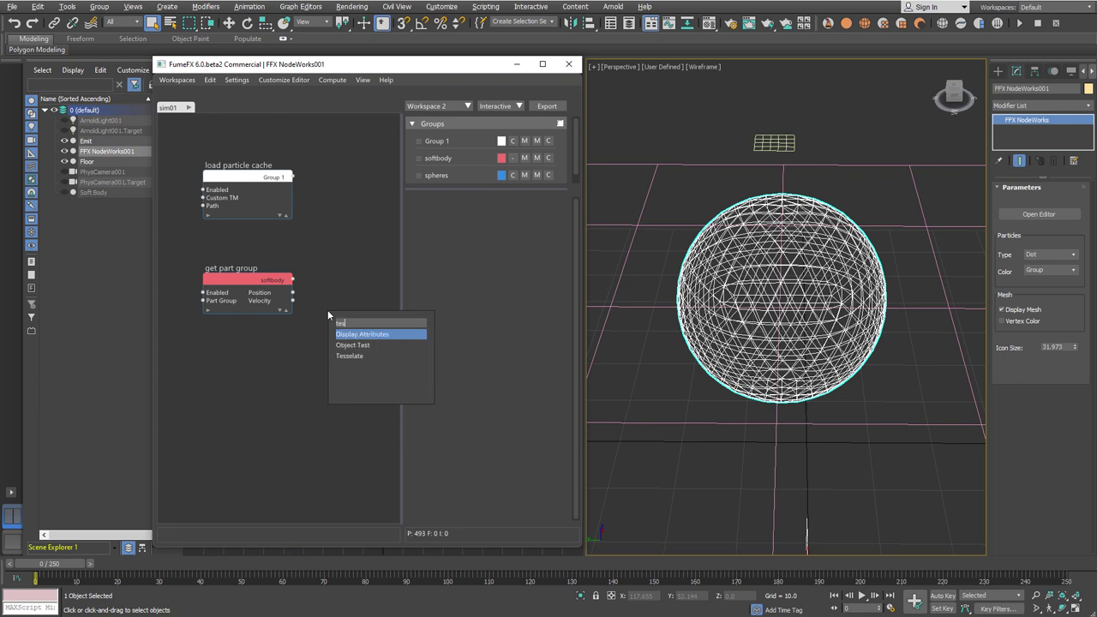
pyautogui.press('Down')
pyautogui.press('Down')
pyautogui.press('Return')
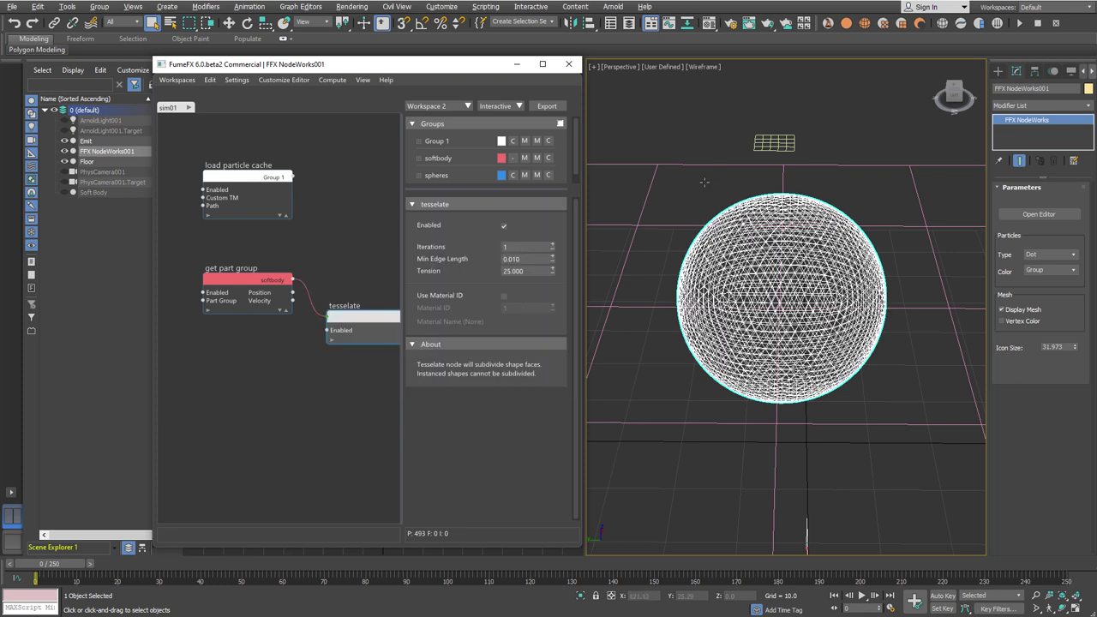
# Set the viewport to Default Shading and scrub the timeline to see the smoothed dented sphere
pyautogui.click(708, 66)
pyautogui.click(735, 77)
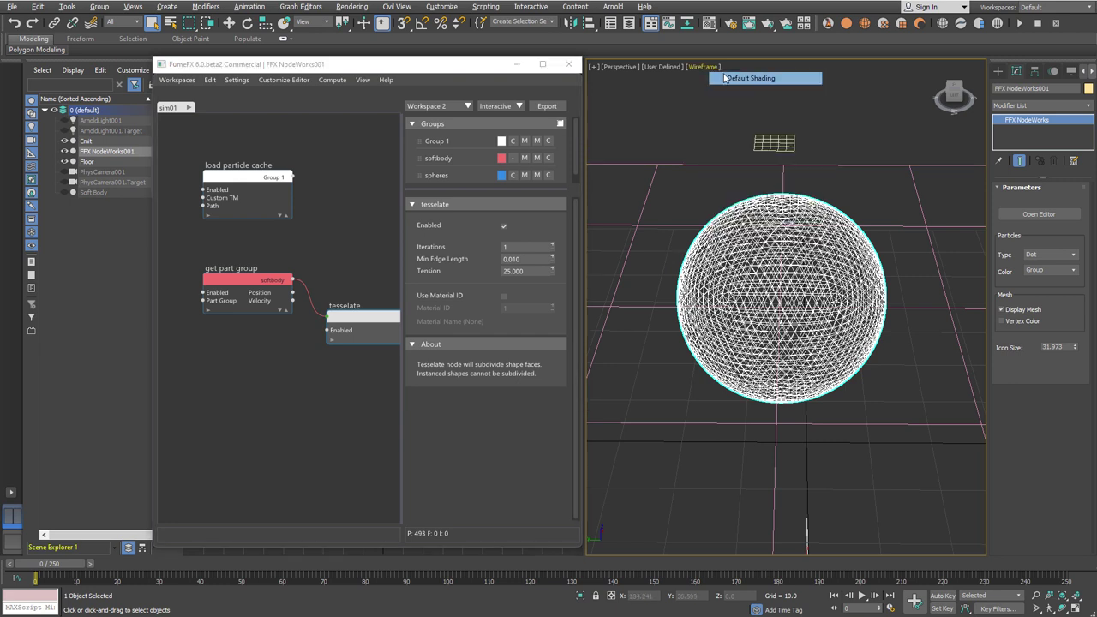
pyautogui.moveTo(49, 570); pyautogui.dragTo(297, 593)
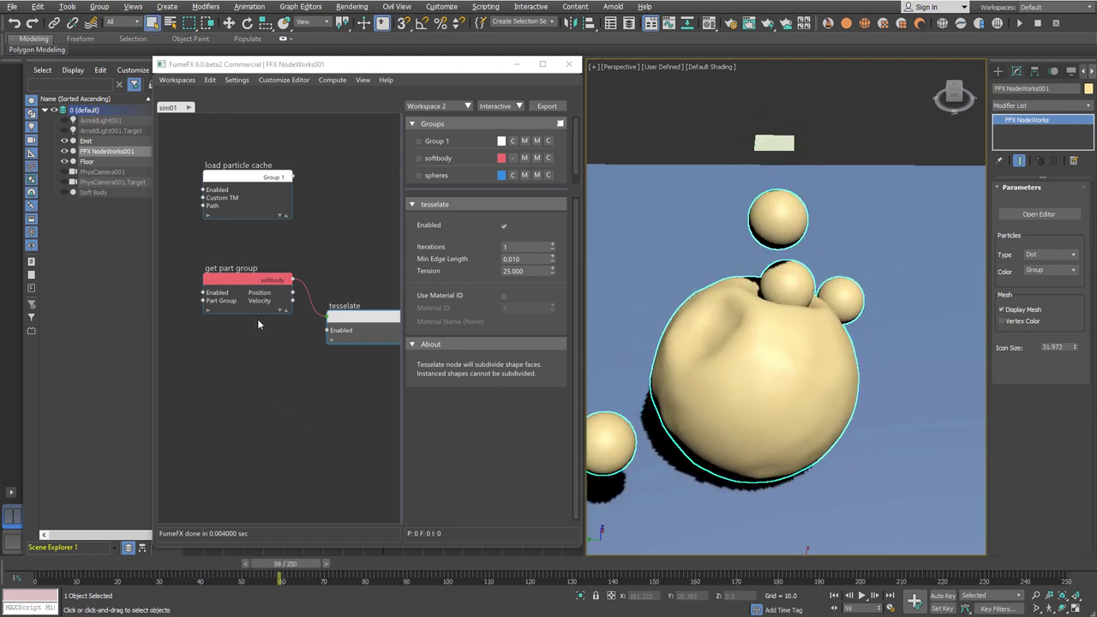